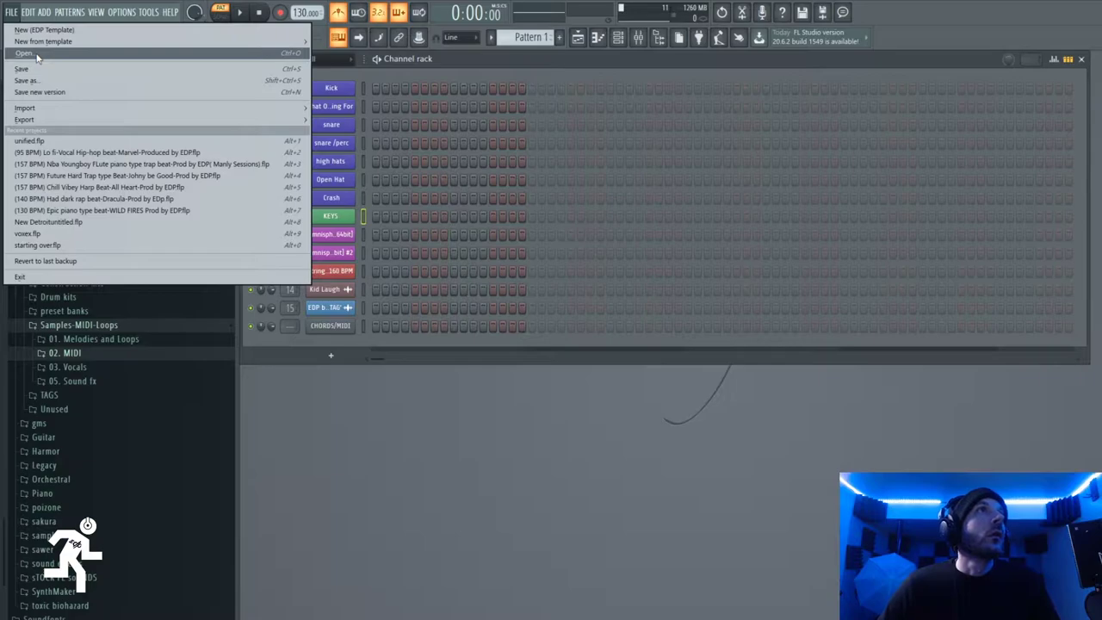
# Step: Open the unified.flp project and play Pattern 1 to hear the chords on the KEYS channel
pyautogui.click(37, 53)
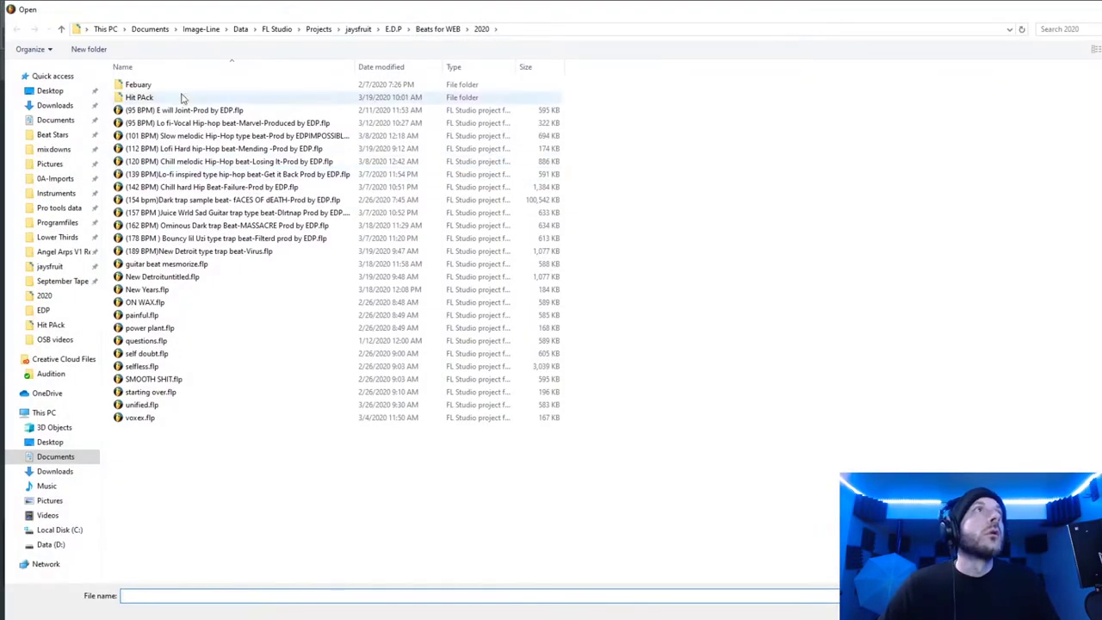
pyautogui.click(150, 406)
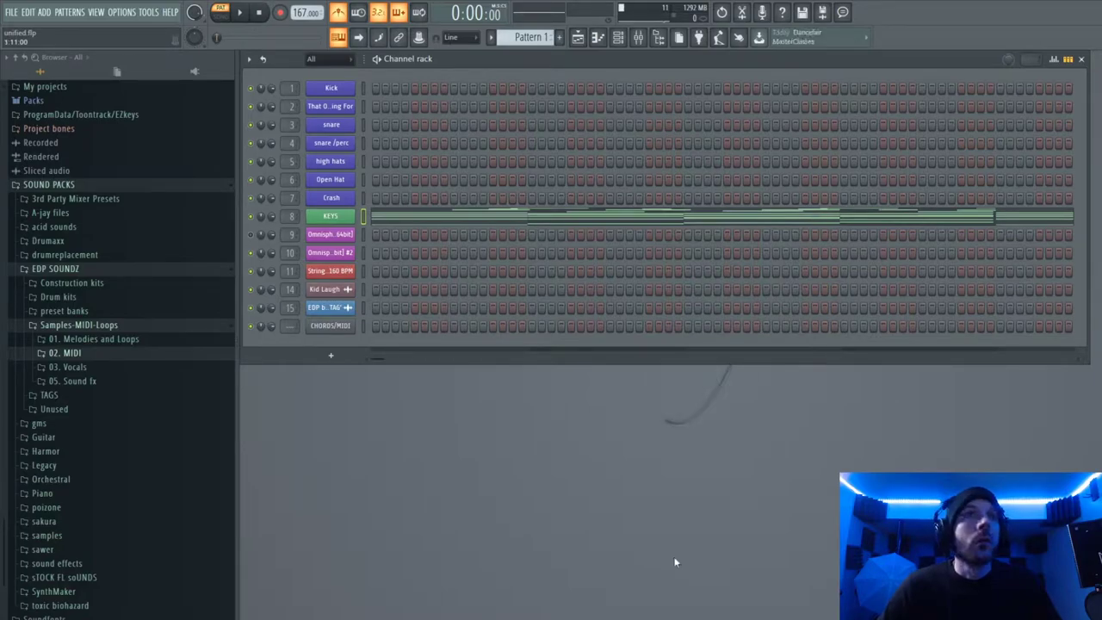
pyautogui.press('space')
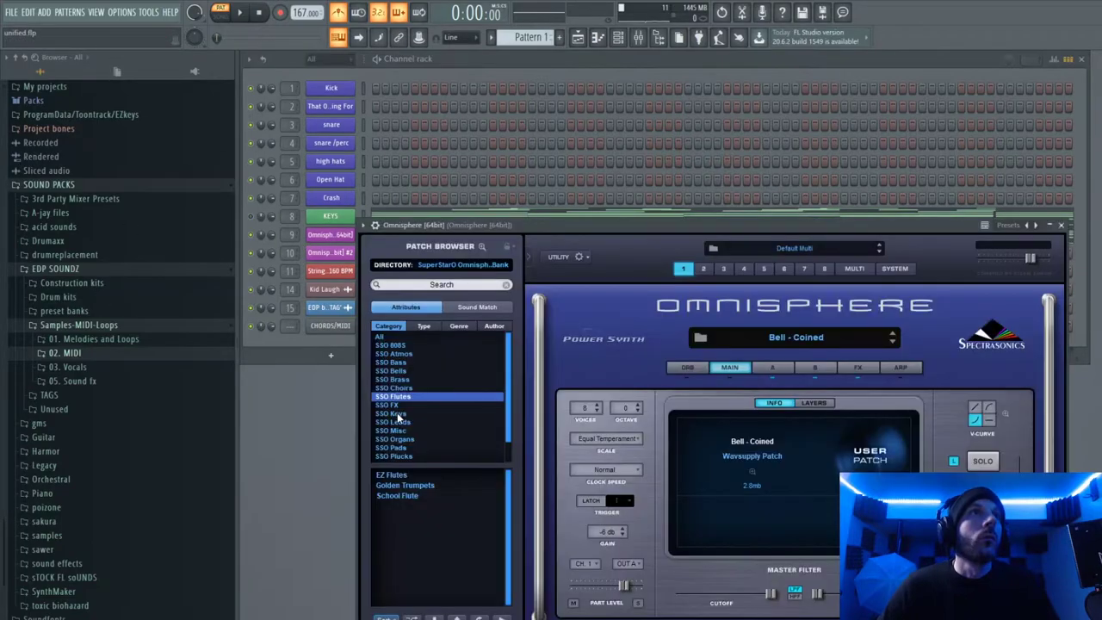
# Step: Audition keys and bell patches from the SuperStarO Omnisphere bank, including Glory Fades, Floating Keys, SSO Rhodes and 07 Piccolo Bell
pyautogui.click(392, 414)
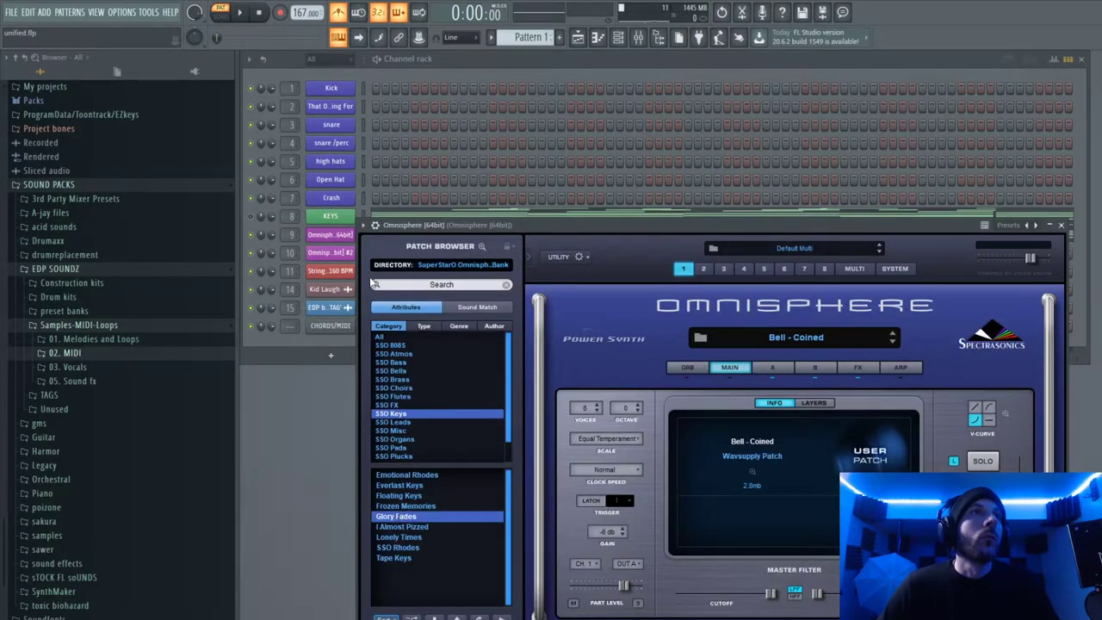
pyautogui.press('space')
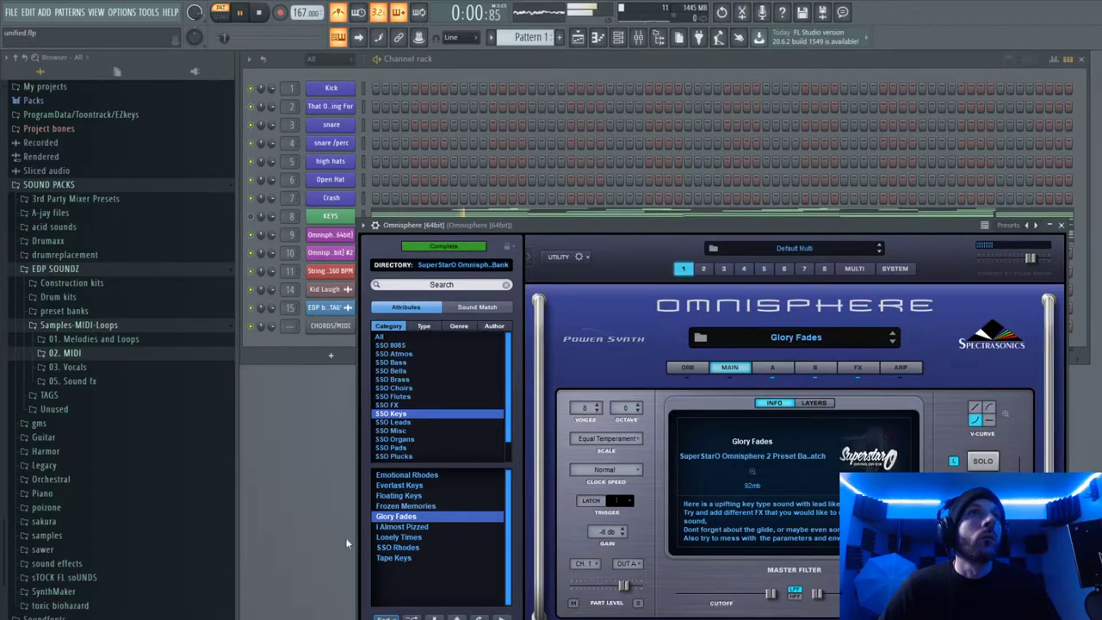
pyautogui.click(411, 497)
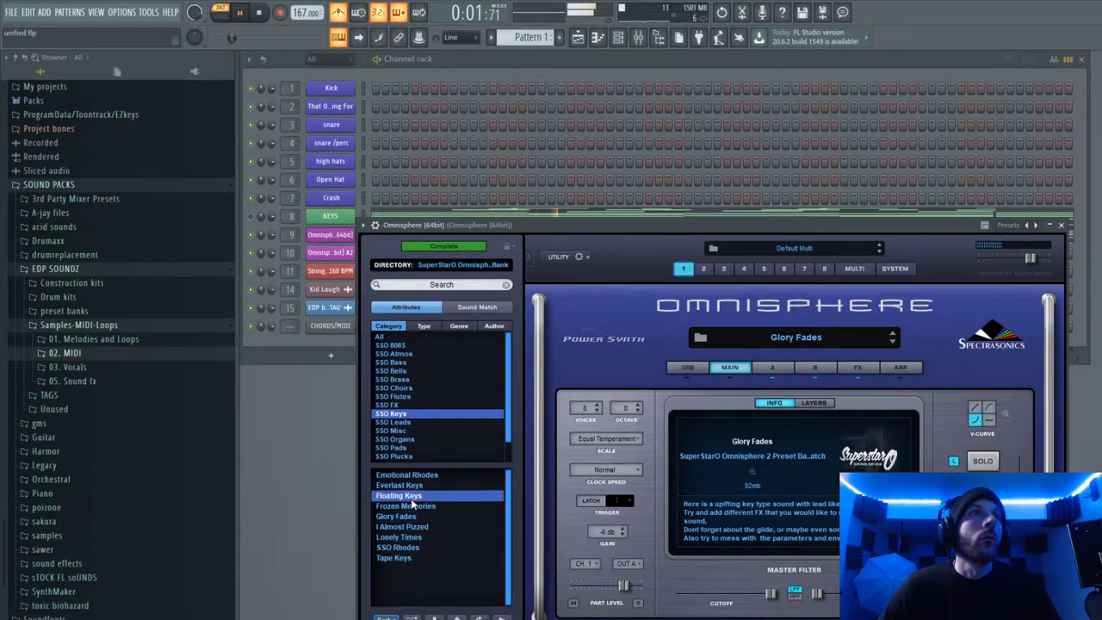
pyautogui.click(404, 551)
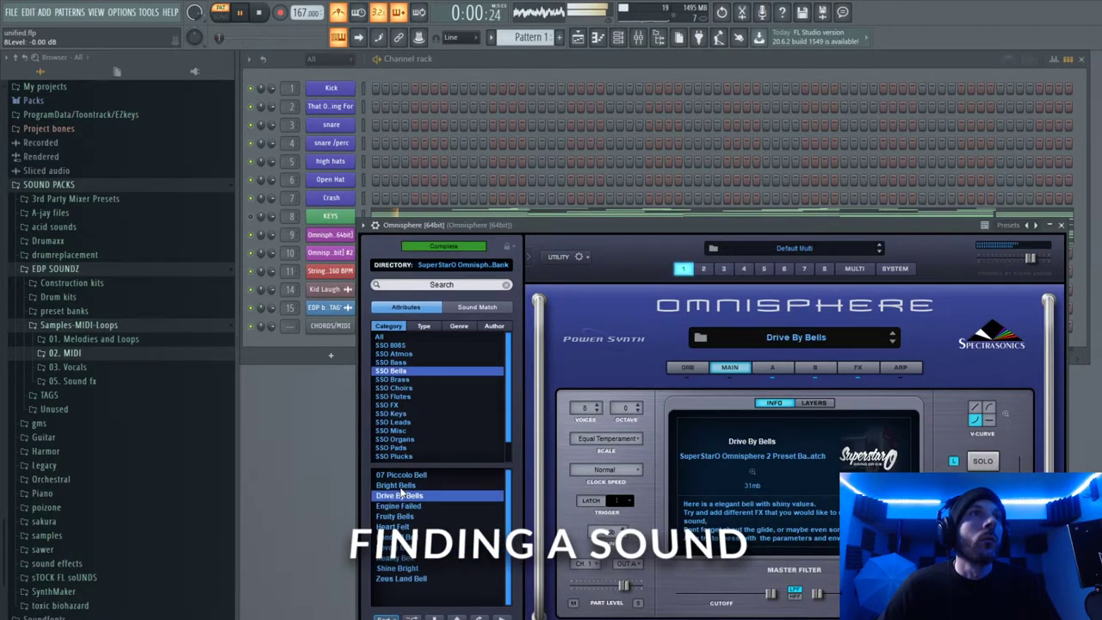
pyautogui.click(410, 475)
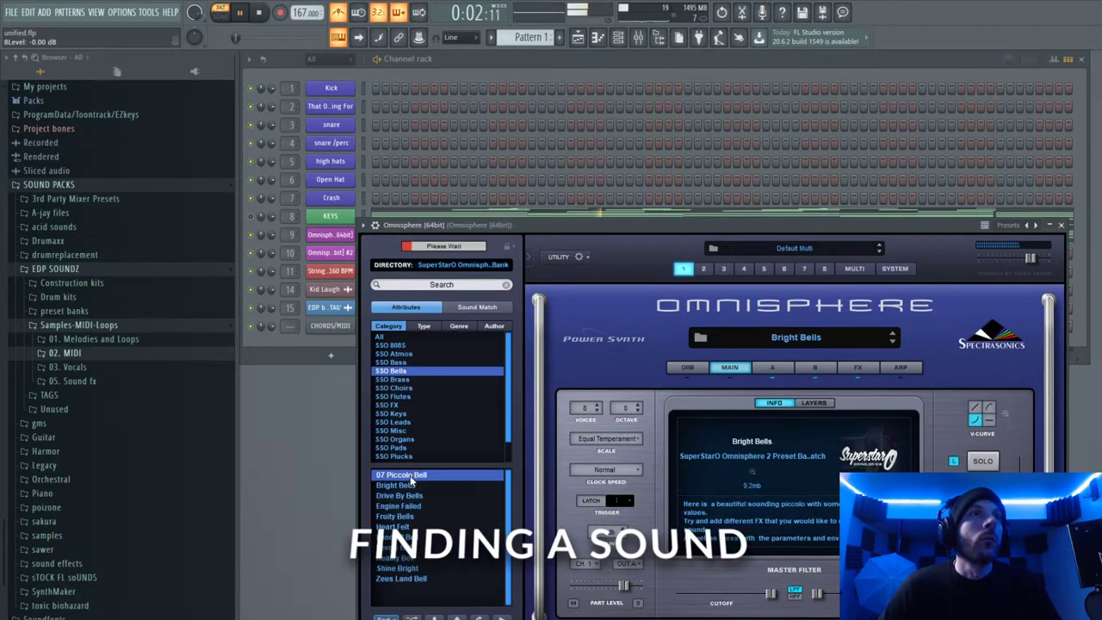
# Step: Change Omnisphere's patch directory to the Golden Gates bank and try out its Bells patches on the playing chords
pyautogui.click(462, 264)
pyautogui.moveTo(430, 356)
pyautogui.click(585, 384)
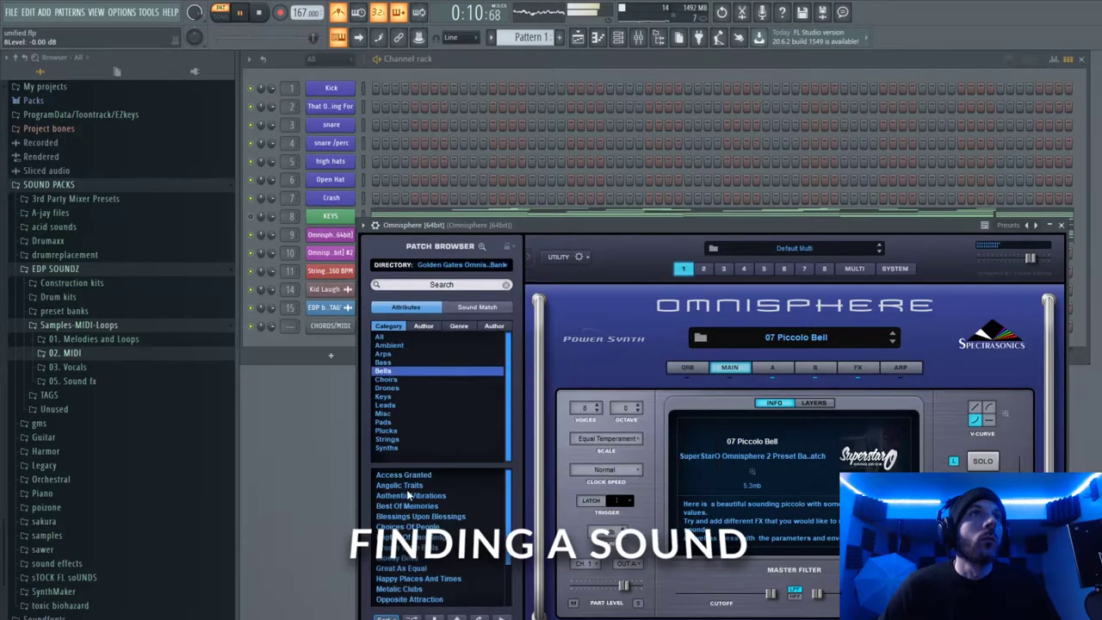
pyautogui.click(407, 495)
pyautogui.click(407, 517)
pyautogui.click(405, 527)
pyautogui.click(403, 558)
pyautogui.click(402, 569)
pyautogui.scroll(-2, 410, 587)
pyautogui.scroll(-1, 411, 589)
pyautogui.click(412, 558)
pyautogui.click(415, 568)
pyautogui.click(413, 589)
pyautogui.click(415, 599)
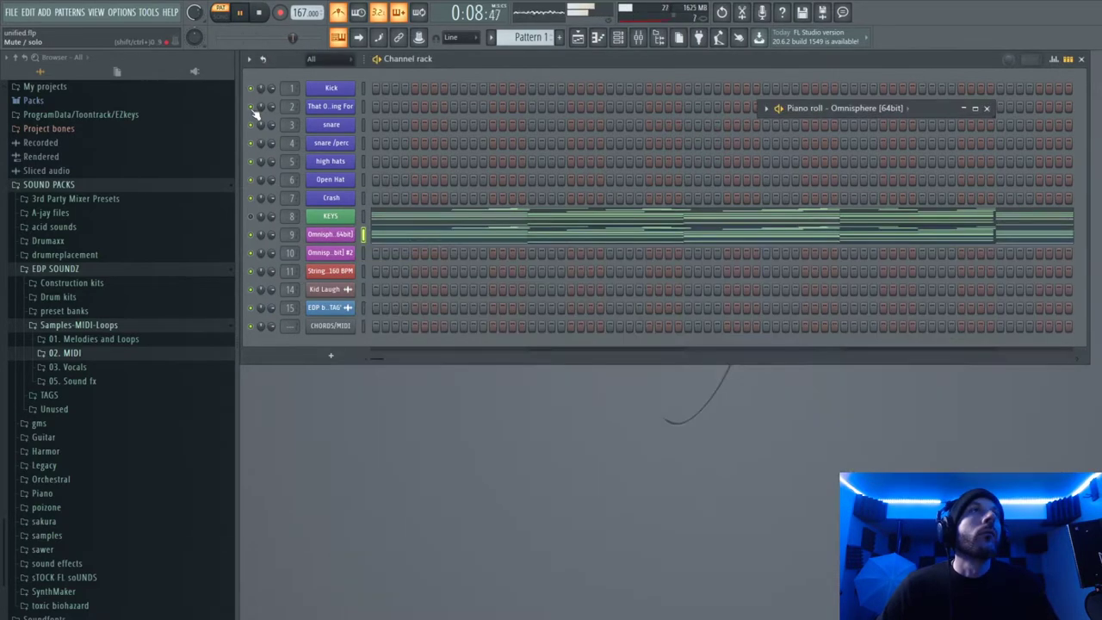
# Step: Fill the high hats channel on every second step and place snare hits on steps 9, 25, 41 and 57
pyautogui.click(364, 327)
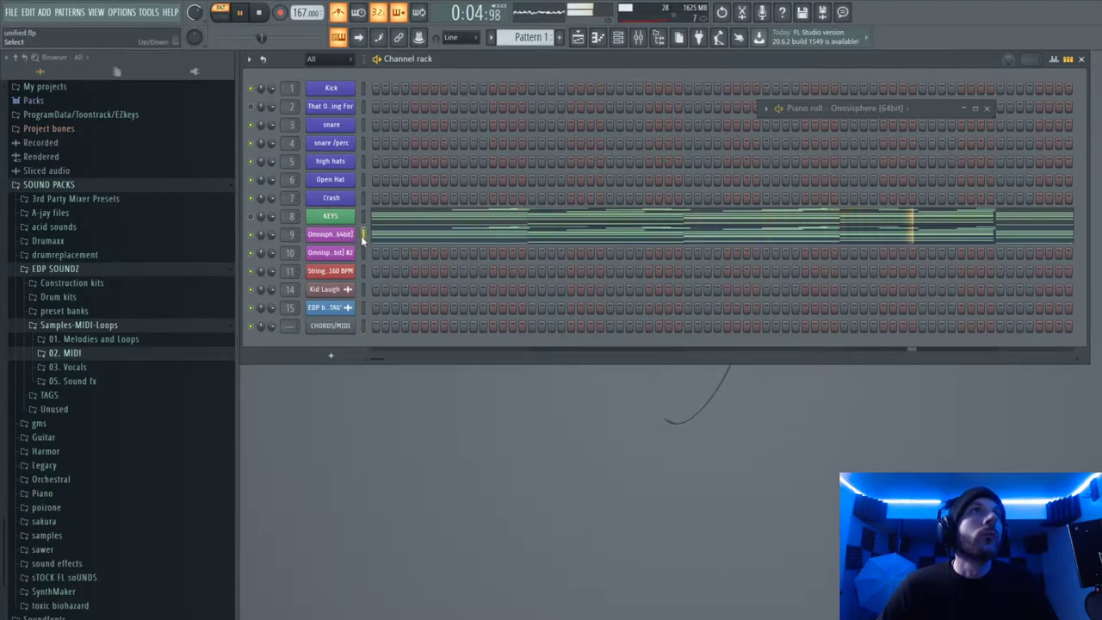
pyautogui.rightClick(360, 166)
pyautogui.click(512, 203)
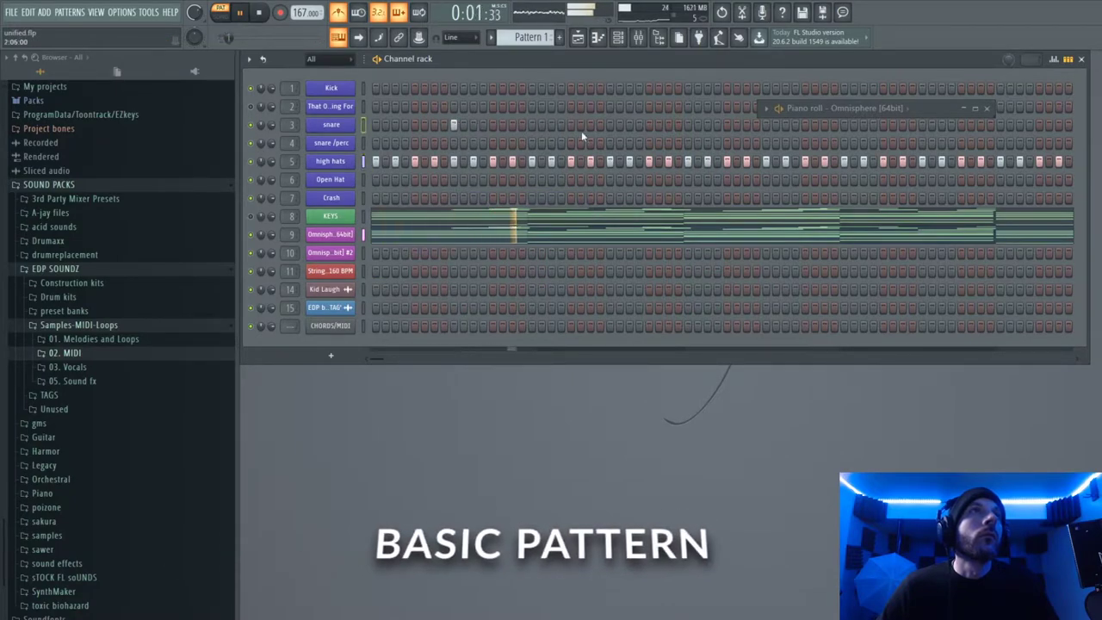
pyautogui.click(609, 125)
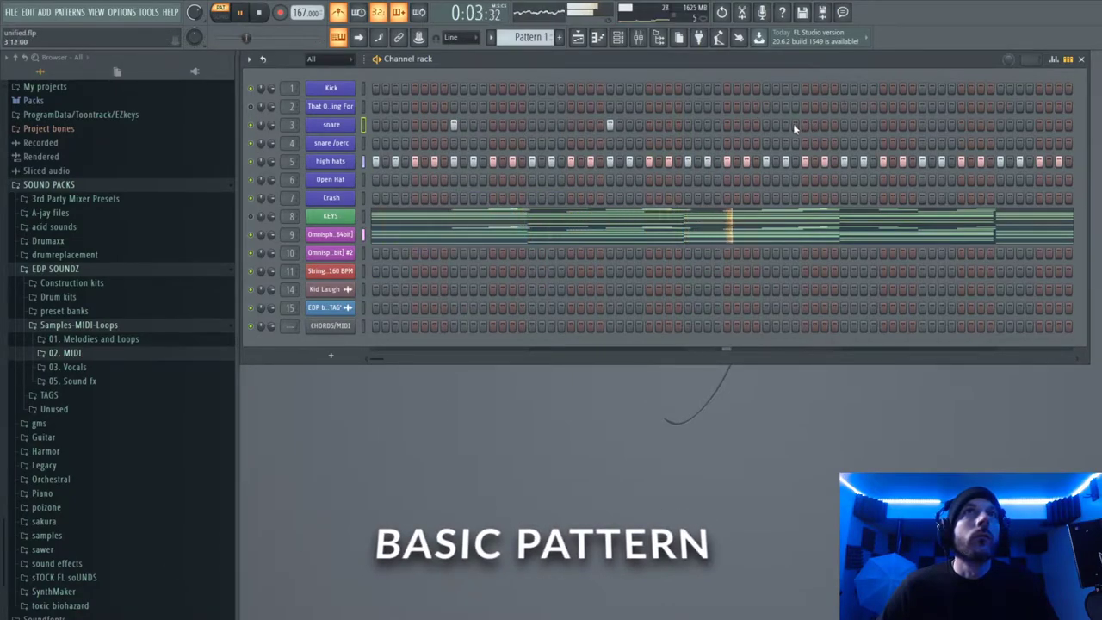
pyautogui.click(765, 125)
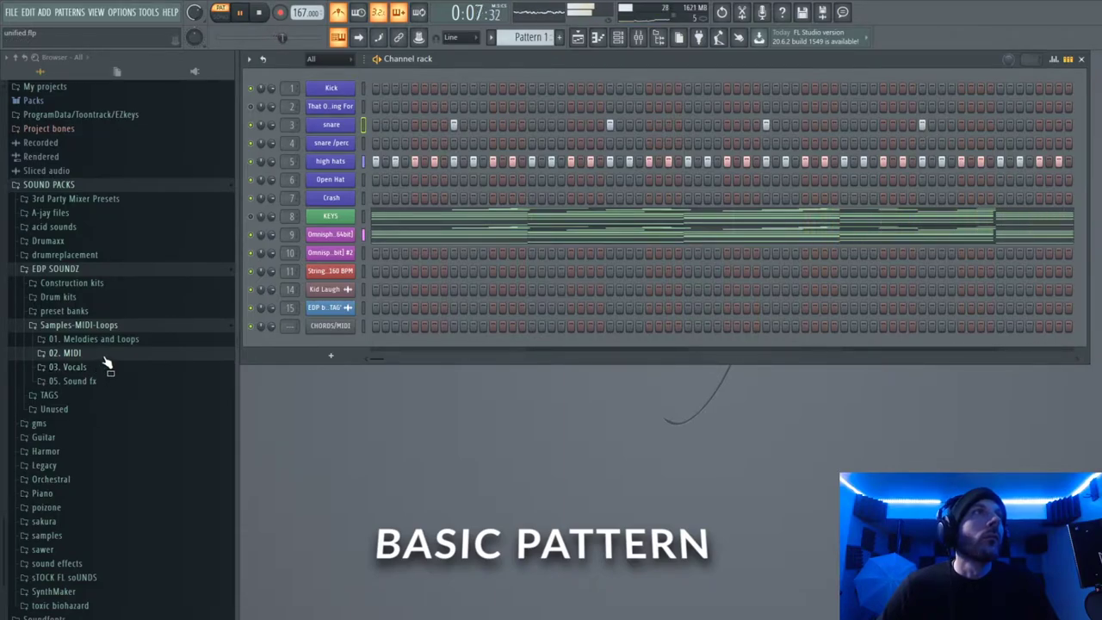
# Step: Replace the high hats sample with HiHat - Glock from the Venom Drums kit in the EDP SOUNDZ drum kits
pyautogui.click(111, 325)
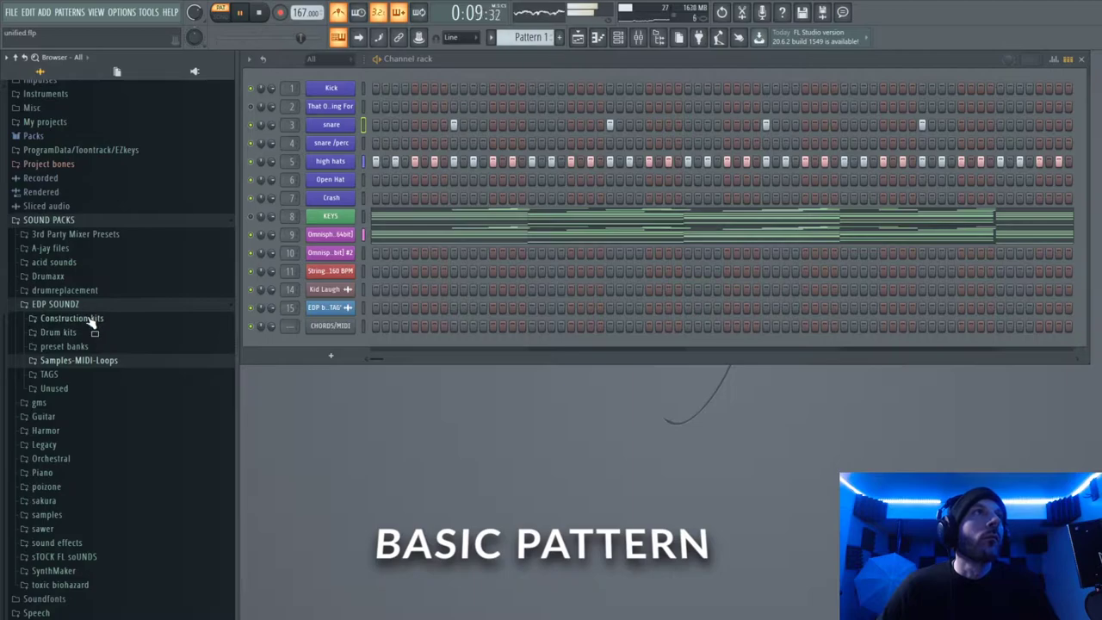
pyautogui.click(101, 335)
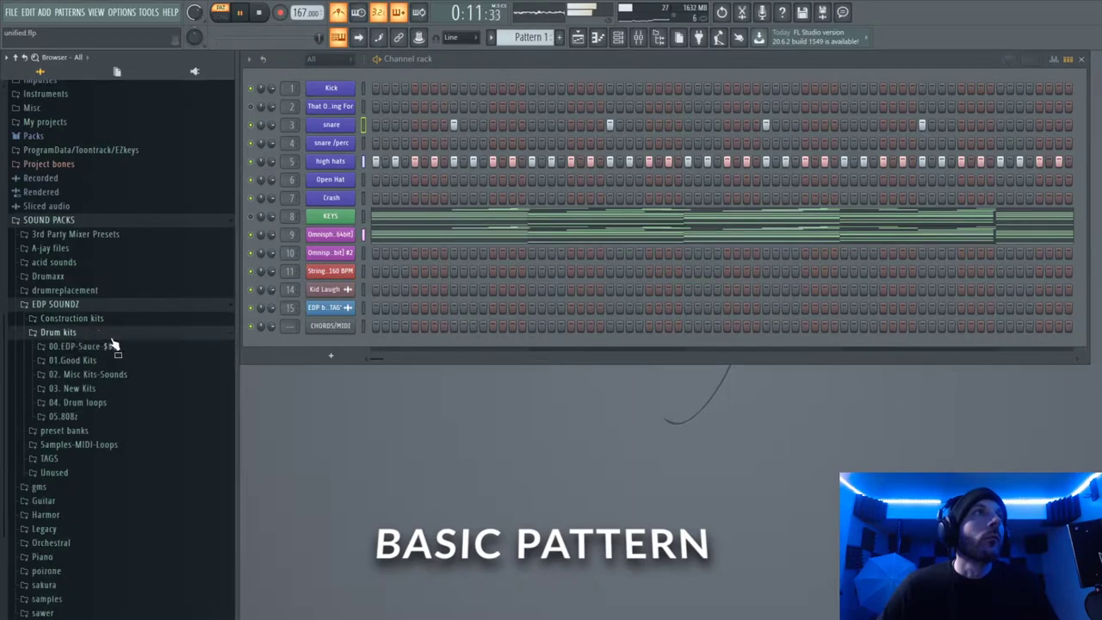
pyautogui.click(108, 344)
pyautogui.scroll(-2, 117, 349)
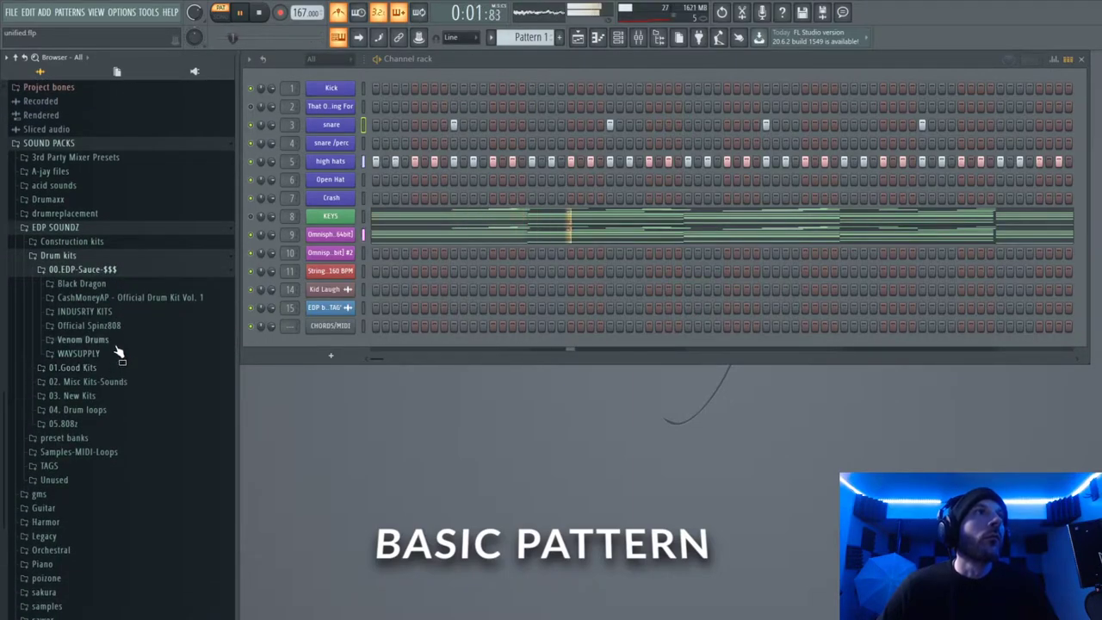
pyautogui.click(107, 340)
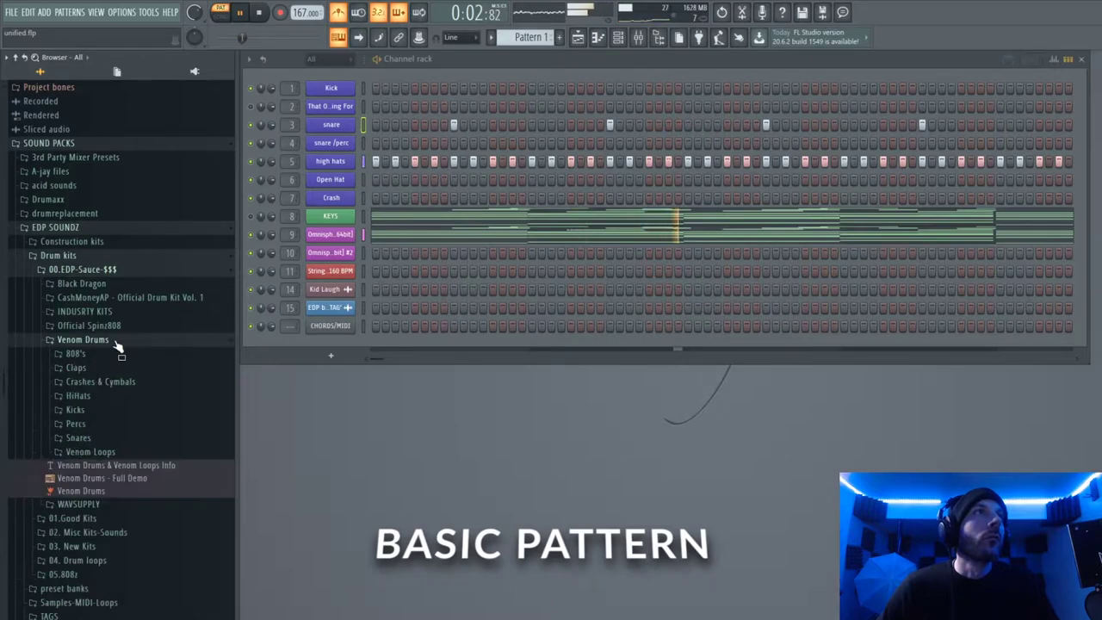
pyautogui.click(101, 398)
pyautogui.click(99, 422)
pyautogui.moveTo(111, 435); pyautogui.dragTo(336, 162)
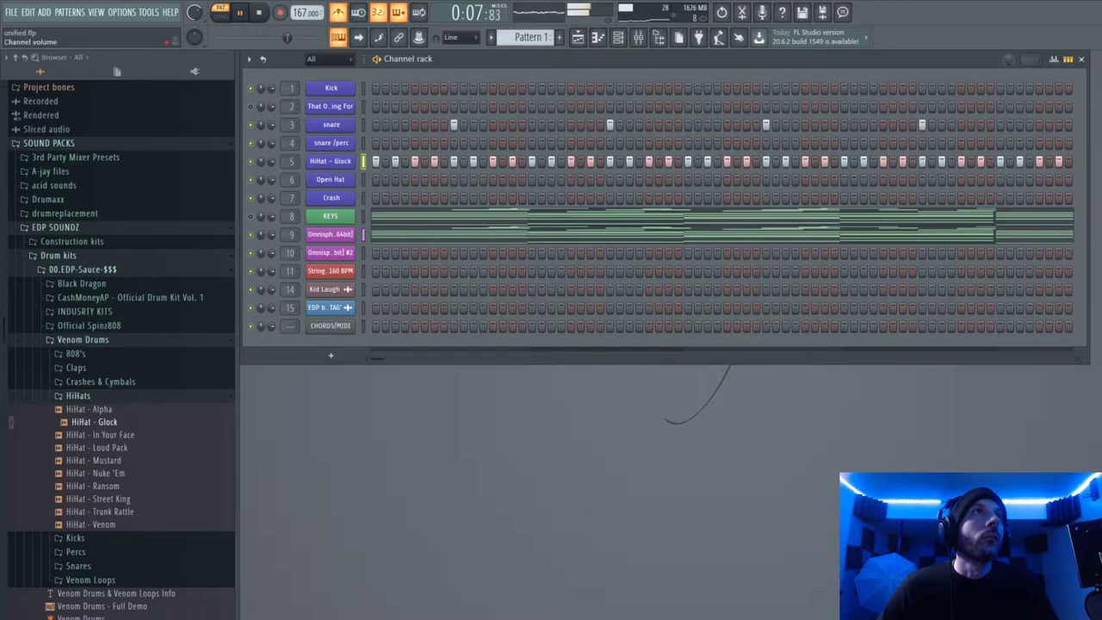
pyautogui.click(98, 397)
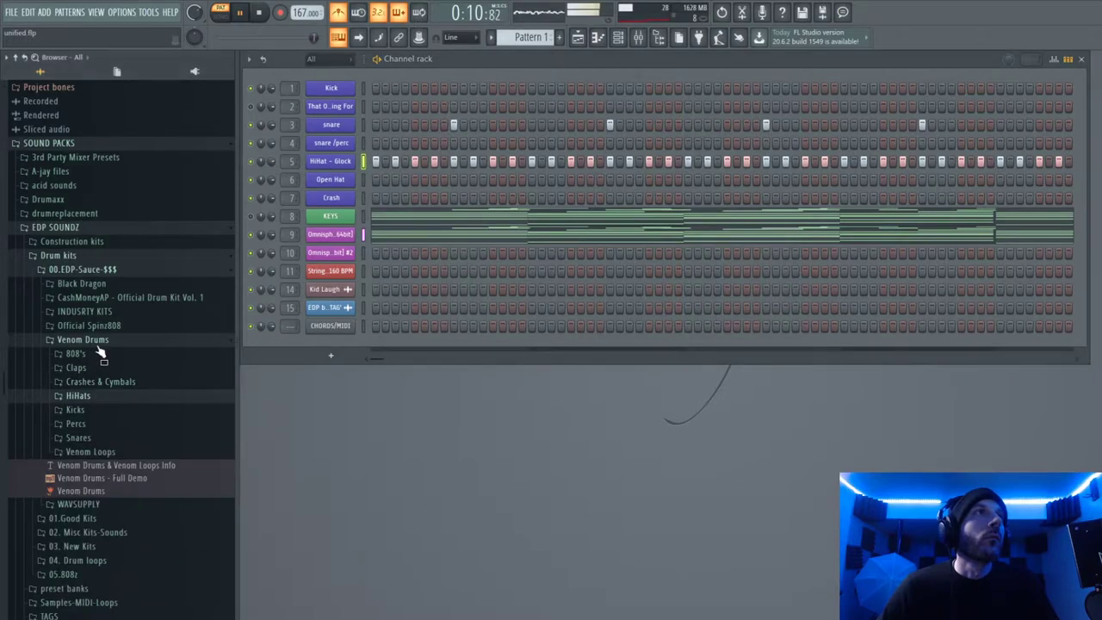
# Step: Audition the kick samples of the Venom Drums kit, including Kick - Mustard
pyautogui.click(96, 411)
pyautogui.click(102, 463)
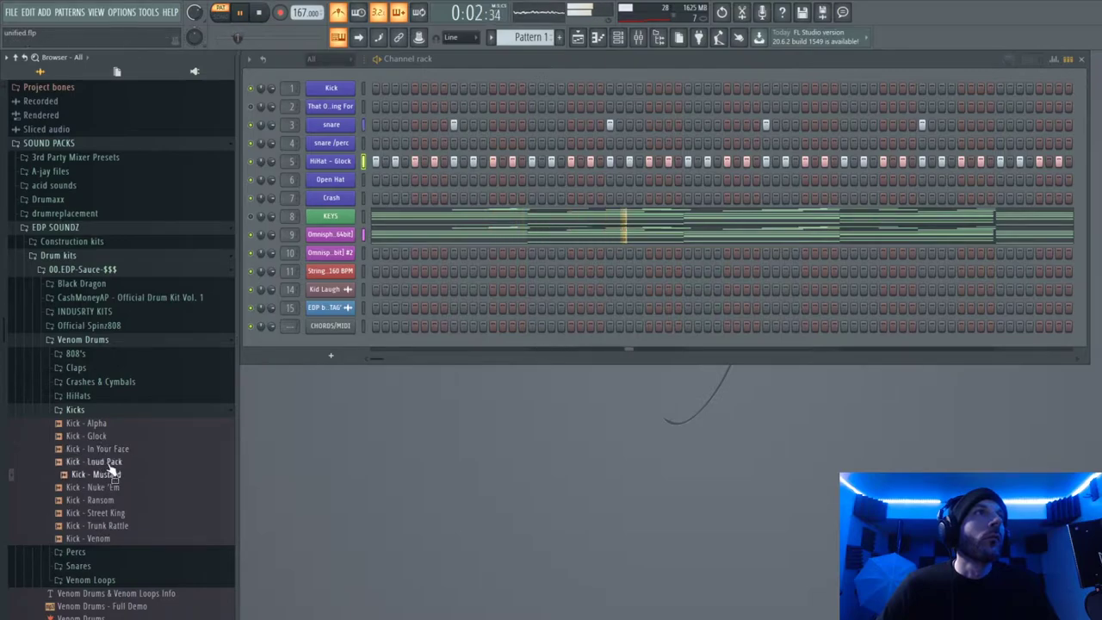
pyautogui.click(86, 409)
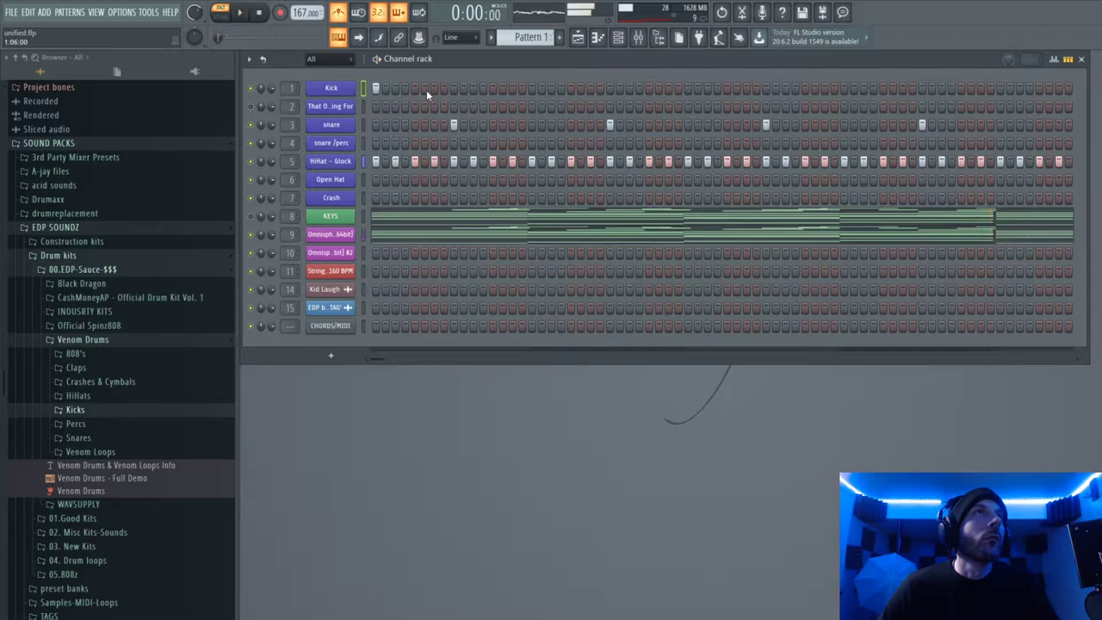
# Step: Build the kick pattern with hits on steps 5, 19, 23, 37, 49, 51, 53, 63 and 65
pyautogui.click(562, 88)
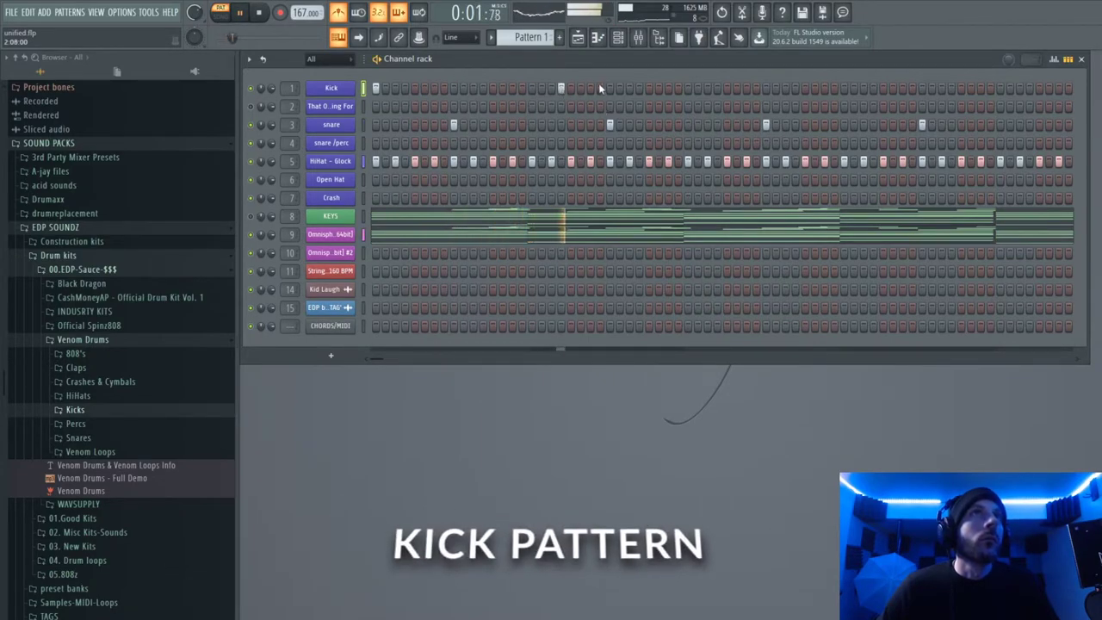
pyautogui.rightClick(562, 88)
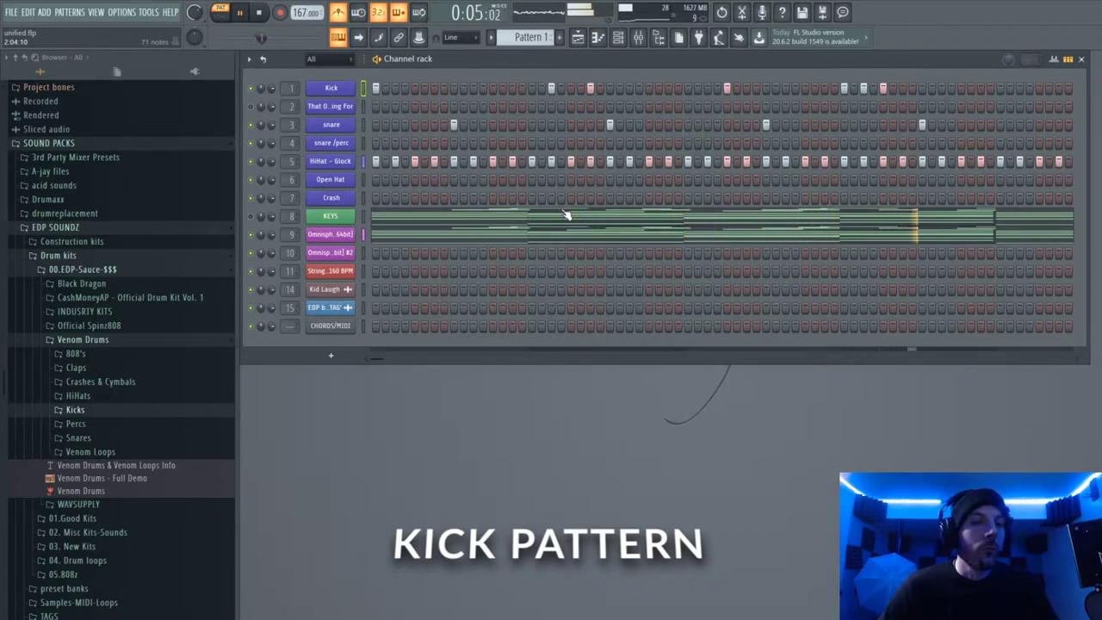
pyautogui.click(980, 88)
pyautogui.click(1019, 90)
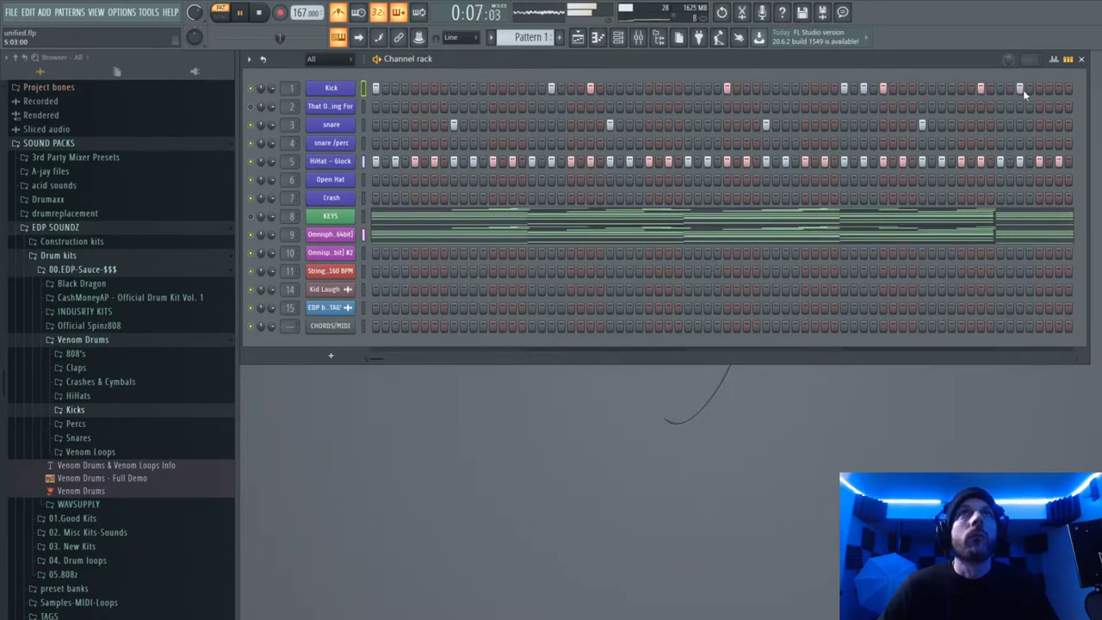
pyautogui.click(1009, 88)
pyautogui.rightClick(1009, 90)
pyautogui.rightClick(1019, 89)
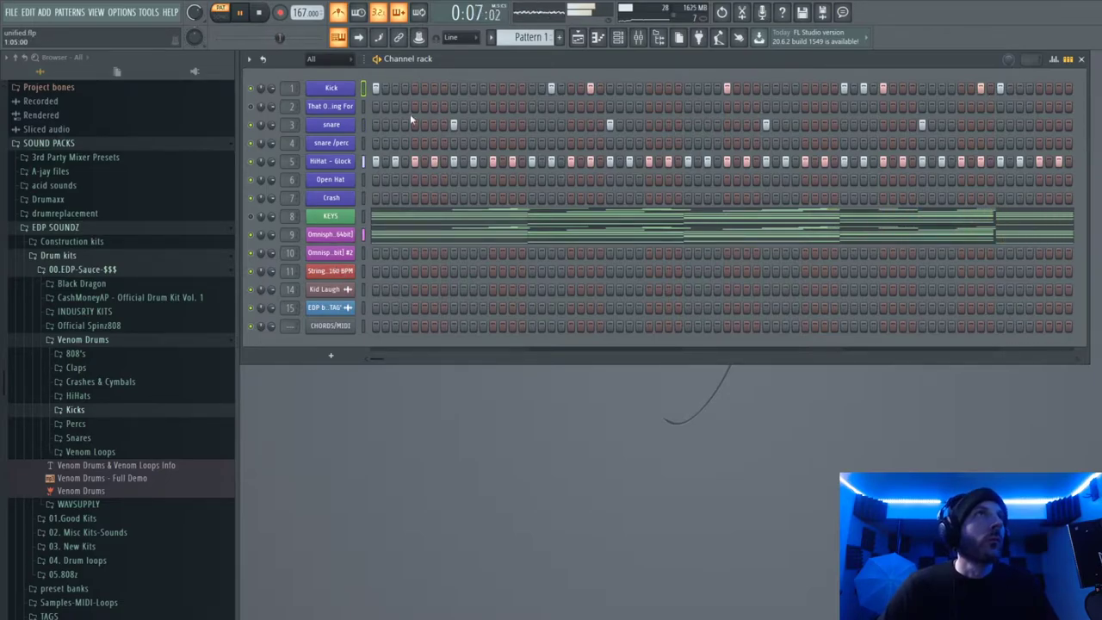
pyautogui.click(414, 89)
# Step: Open the kick in the piano roll, duplicate its four bars of notes and align the copy to the start of bar 5
pyautogui.rightClick(338, 90)
pyautogui.click(343, 94)
pyautogui.rightClick(344, 94)
pyautogui.click(400, 89)
pyautogui.moveTo(1087, 109); pyautogui.dragTo(927, 112)
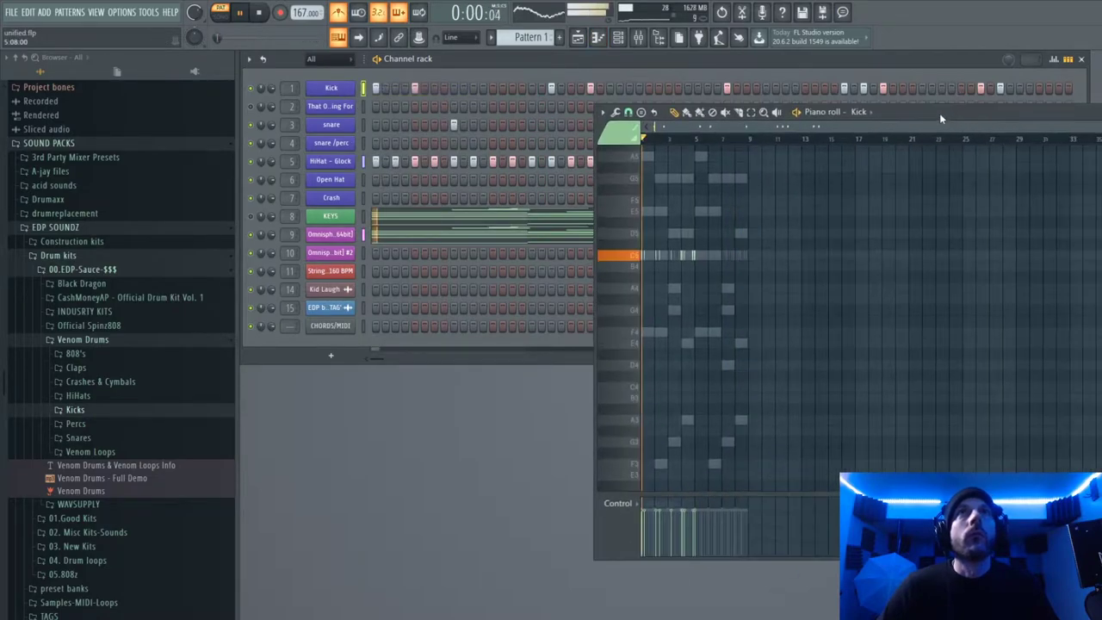
pyautogui.press('Return')
pyautogui.scroll(3, 167, 170)
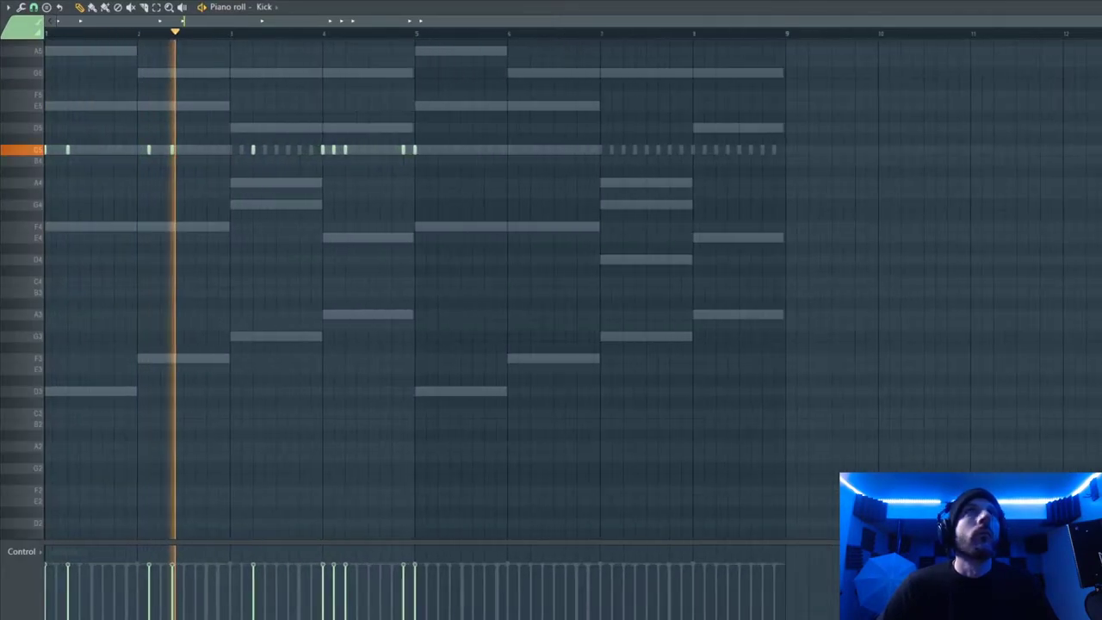
pyautogui.scroll(-1, 510, 216)
pyautogui.scroll(2, 510, 215)
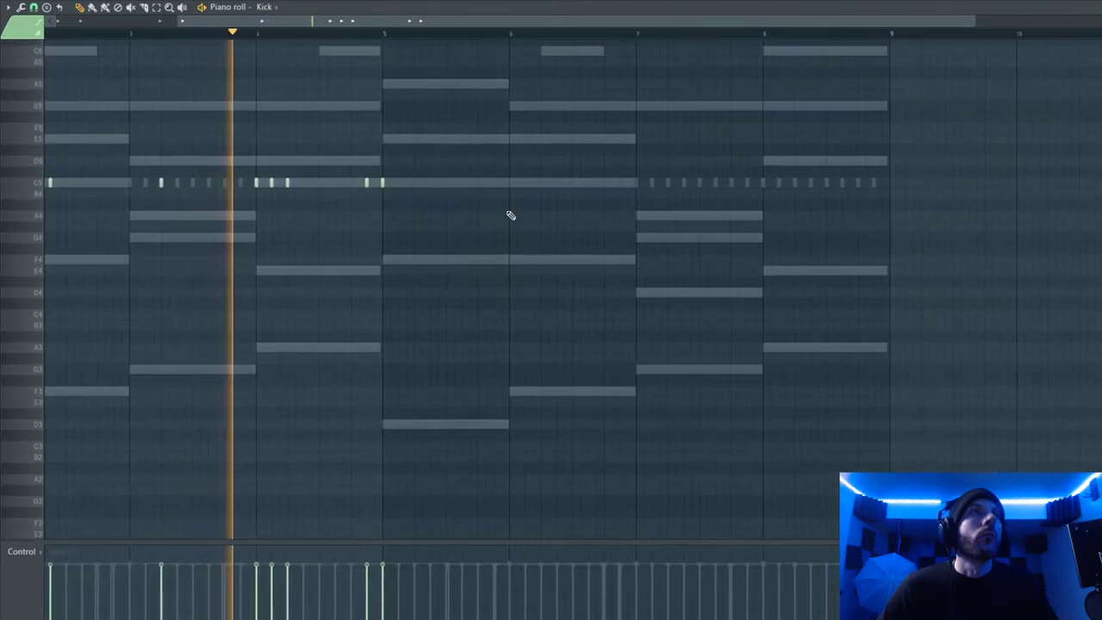
pyautogui.moveTo(578, 24); pyautogui.dragTo(2, 73)
pyautogui.moveTo(676, 167); pyautogui.dragTo(5, 201)
pyautogui.hotkey('ctrl', 'b')
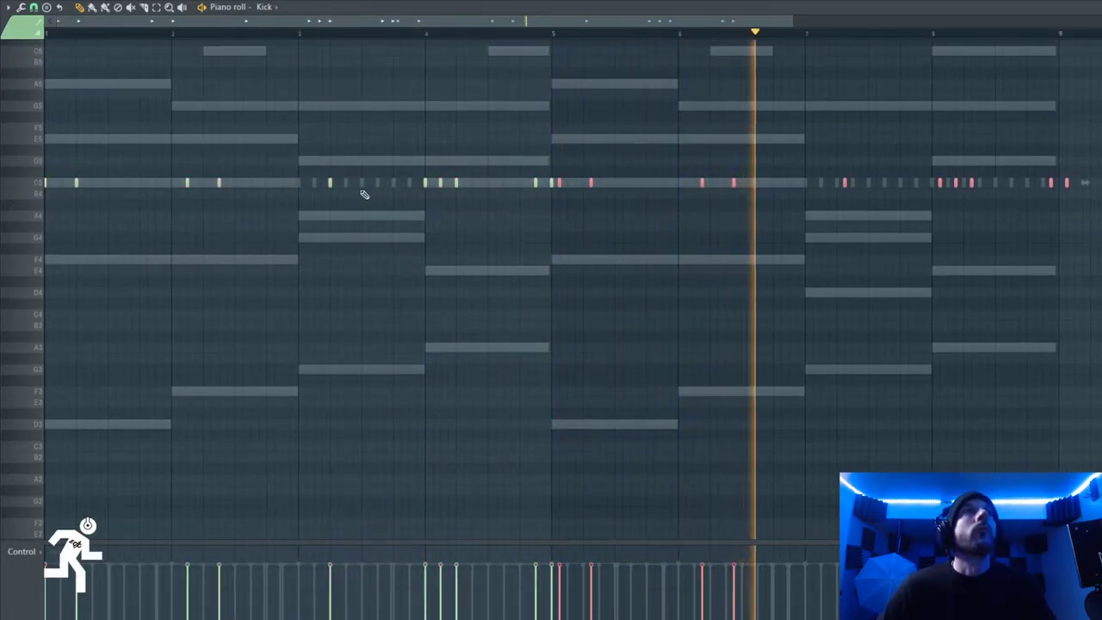
pyautogui.moveTo(591, 184); pyautogui.dragTo(601, 185)
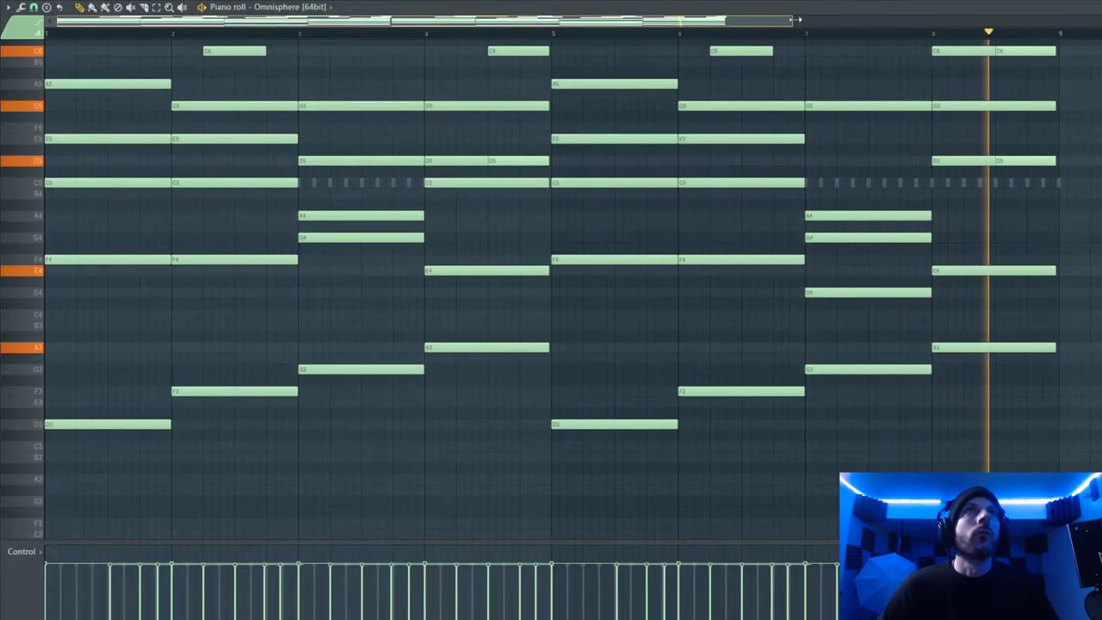
# Step: Take the low bass notes D3, F3, G3 and A3 out of the Omnisphere part across all eight bars
pyautogui.moveTo(791, 19); pyautogui.dragTo(903, 19)
pyautogui.moveTo(960, 320); pyautogui.dragTo(7, 504)
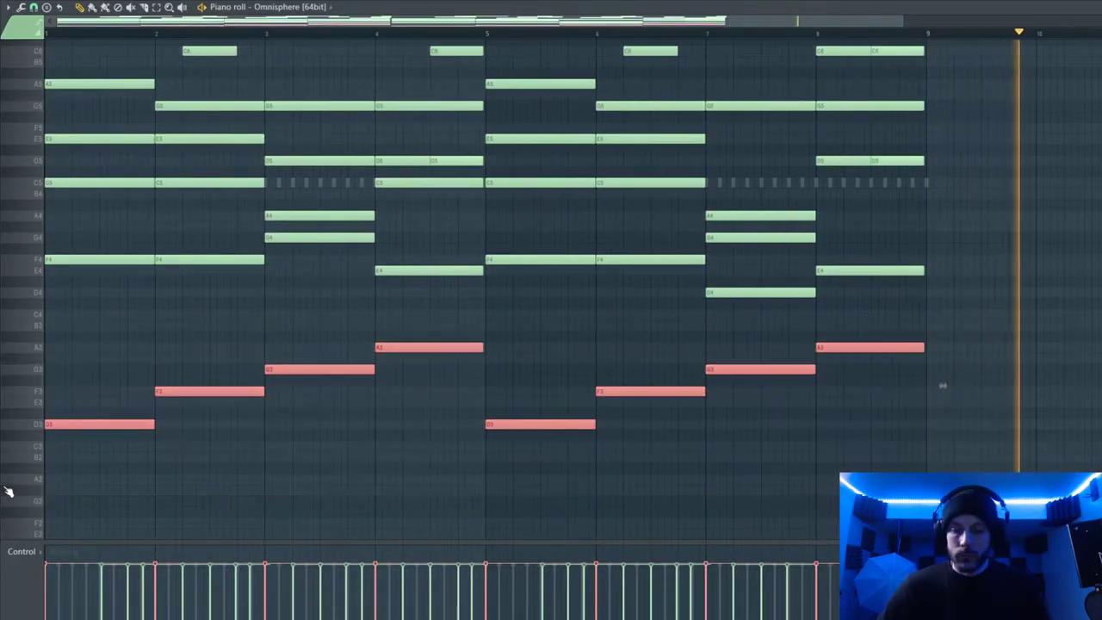
pyautogui.hotkey('alt', 'm')
pyautogui.scroll(4, 416, 288)
# Step: Remove the low notes up to G4 and the melody notes from E6 to A6 from the Omnisphere #2 part across all eight bars
pyautogui.moveTo(955, 69); pyautogui.dragTo(919, 467)
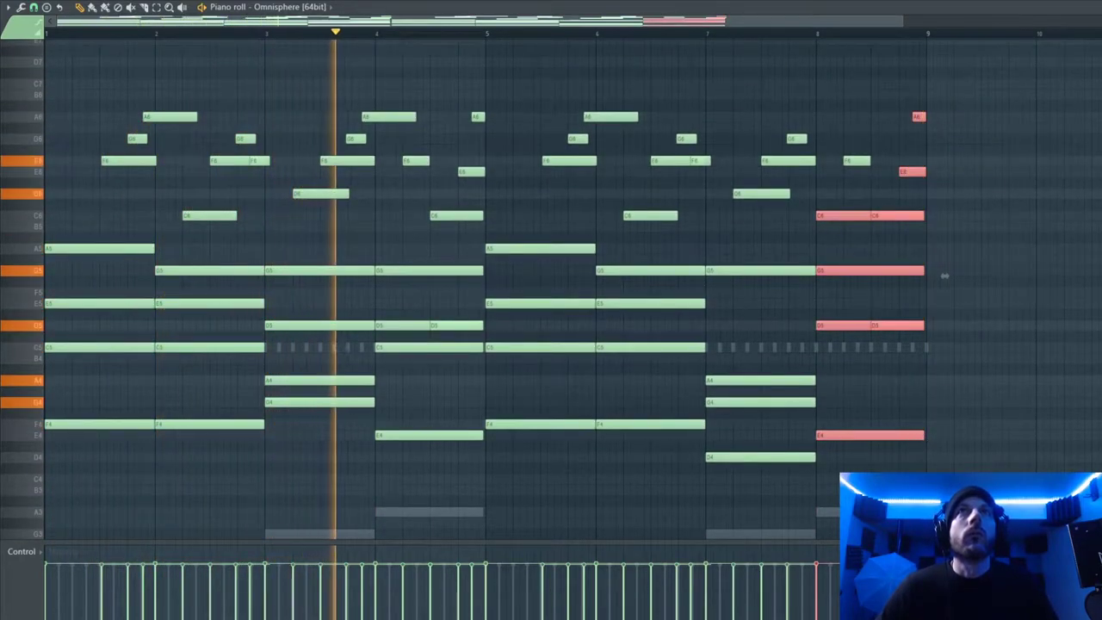
pyautogui.press('F7')
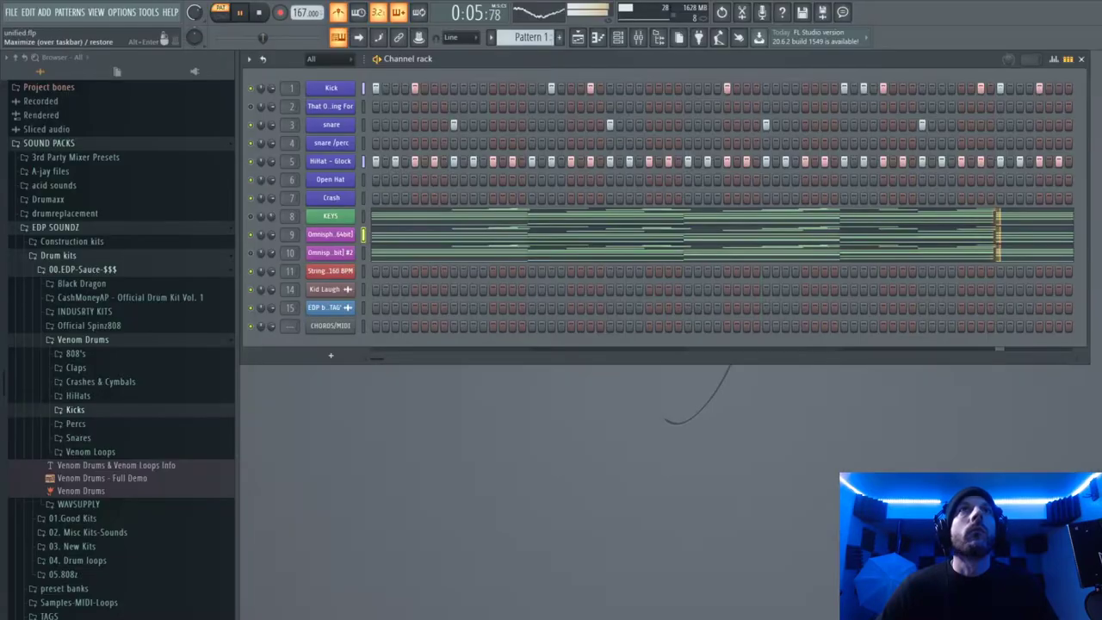
pyautogui.press('F7')
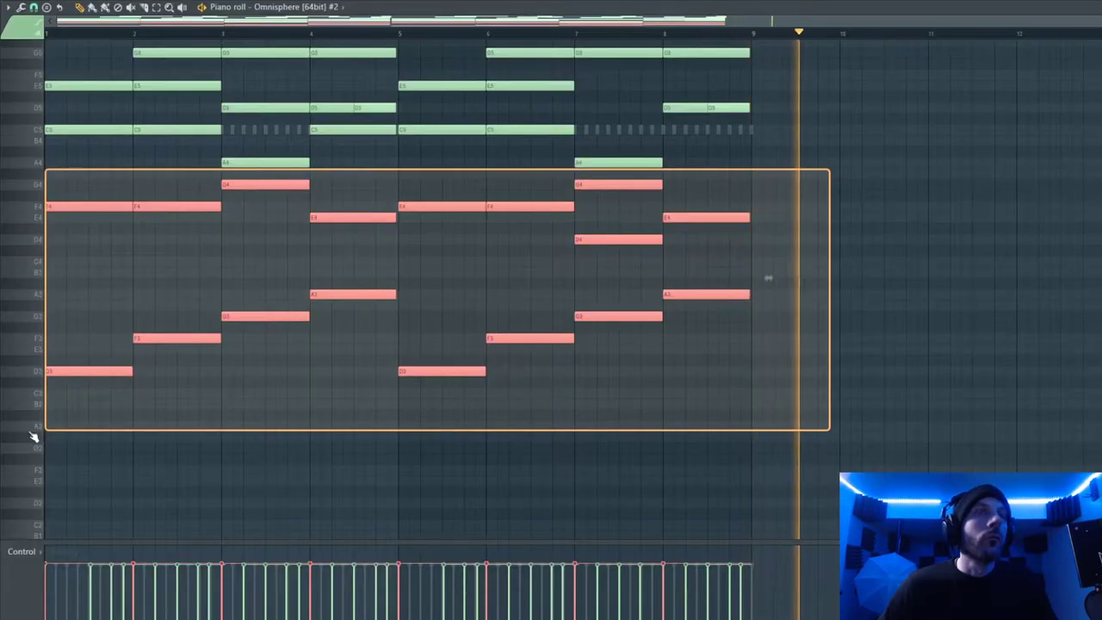
pyautogui.moveTo(29, 435); pyautogui.dragTo(32, 435)
pyautogui.hotkey('alt', 'm')
pyautogui.scroll(8, 578, 346)
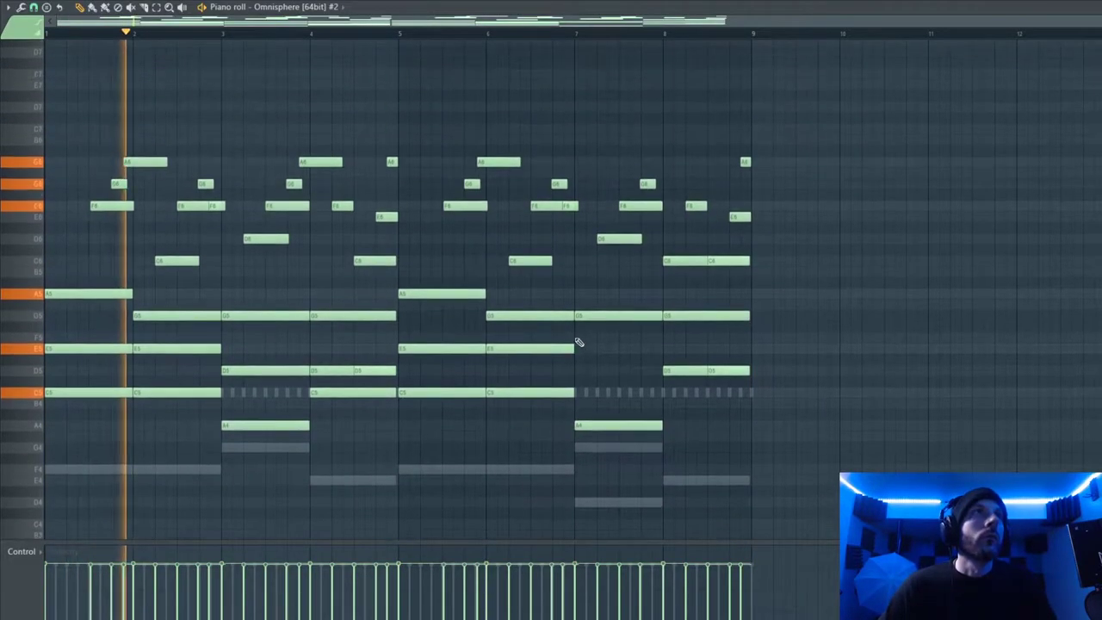
pyautogui.moveTo(86, 136); pyautogui.dragTo(821, 221)
pyautogui.hotkey('alt', 'm')
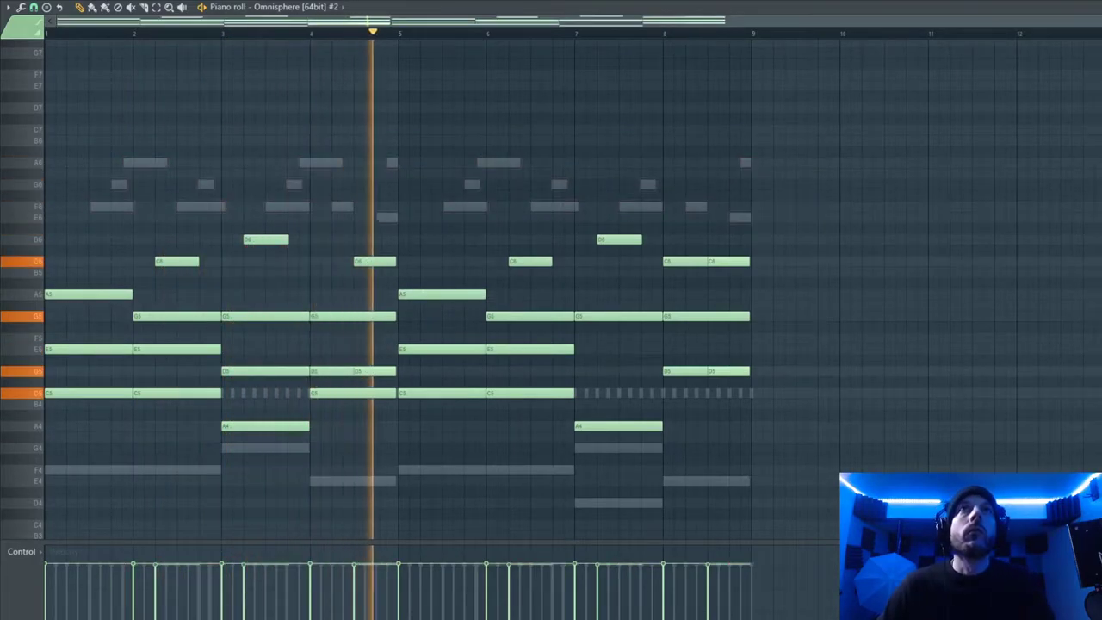
# Step: Rename the first Omnisphere channel as bellz and restart playback of the pattern
pyautogui.press('Return')
pyautogui.rightClick(346, 254)
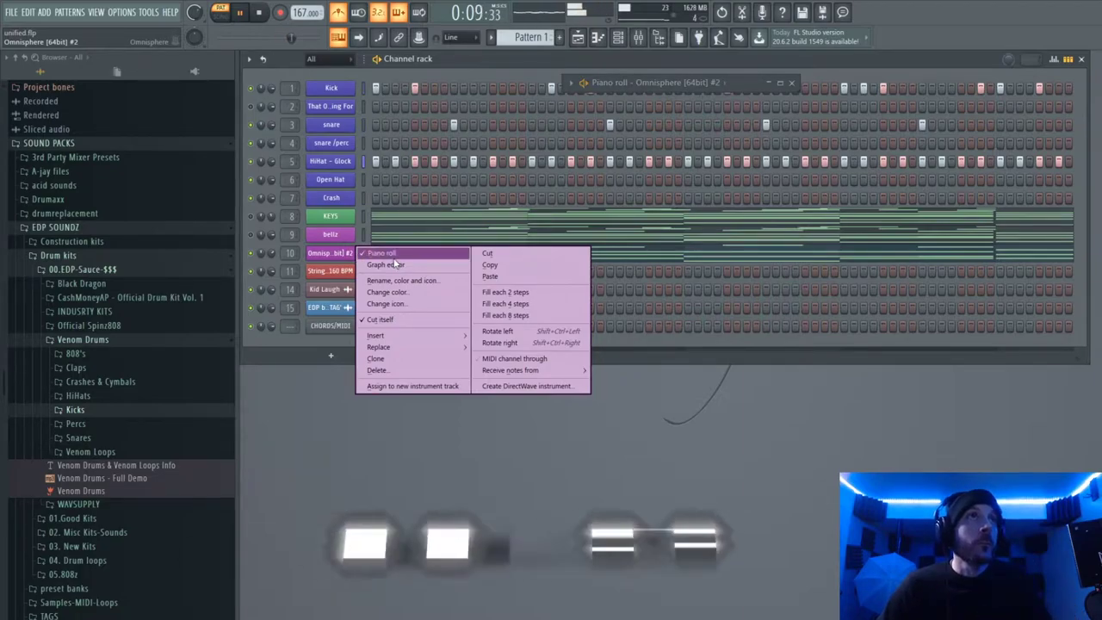
pyautogui.click(319, 250)
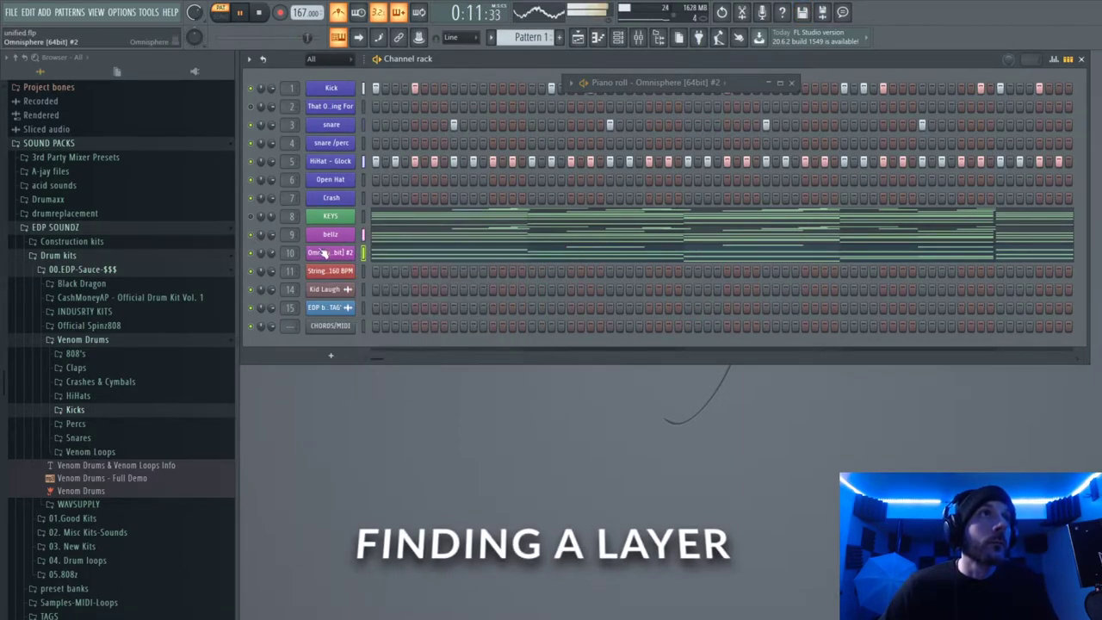
pyautogui.press('space')
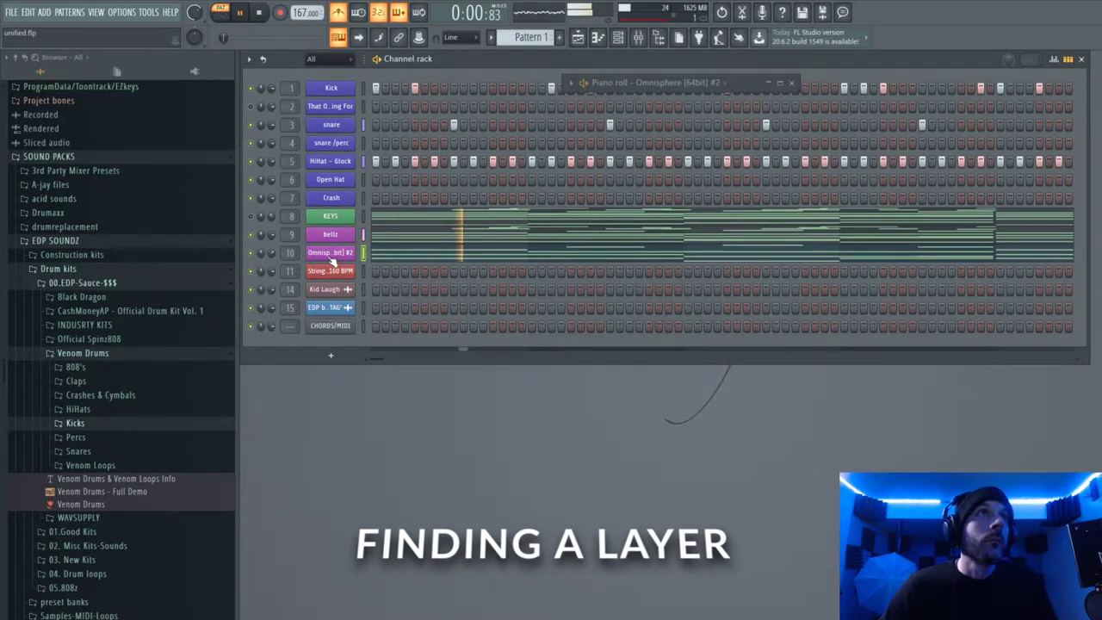
# Step: Set Omnisphere #2's patch directory to All, audition New Day Flute and Future Flutes in the Flutes category, and load Tipsy Flute
pyautogui.click(329, 257)
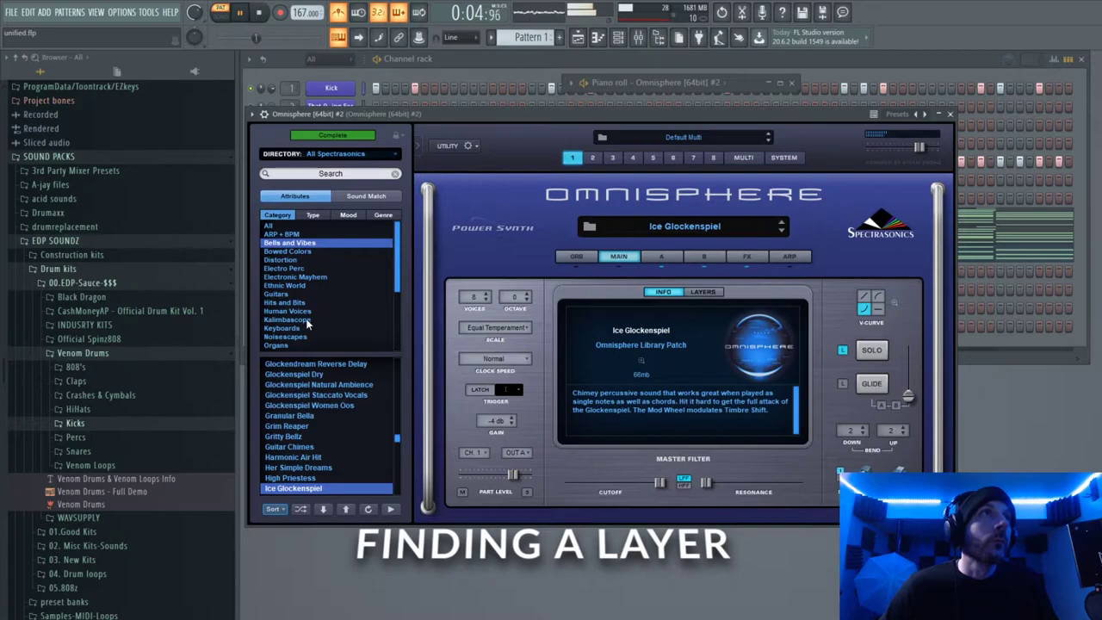
pyautogui.click(344, 153)
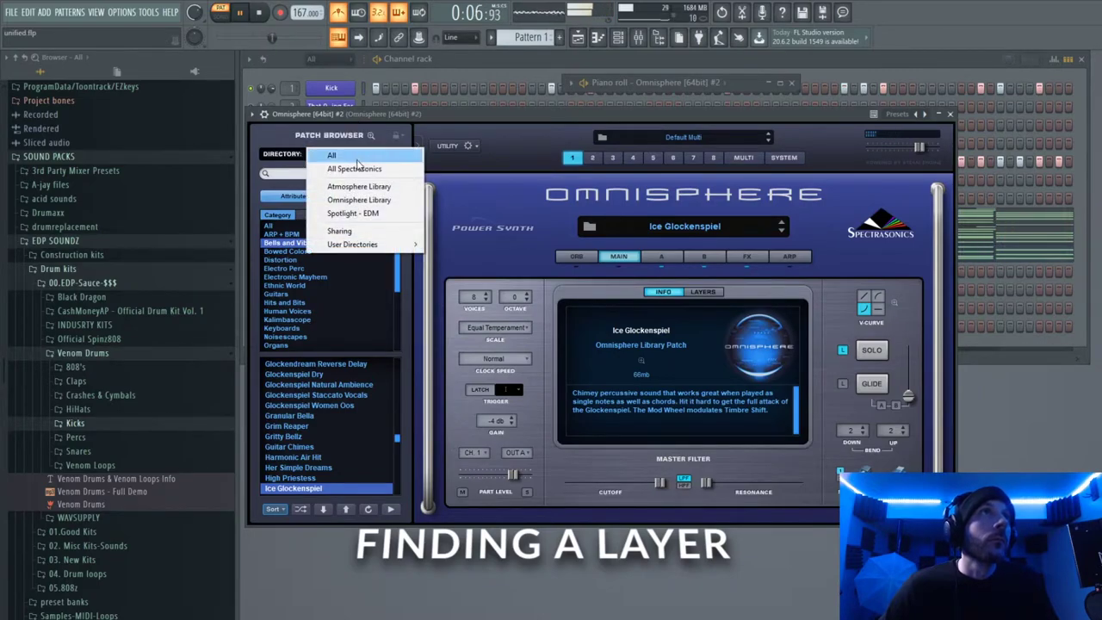
pyautogui.click(327, 155)
pyautogui.scroll(-7, 310, 308)
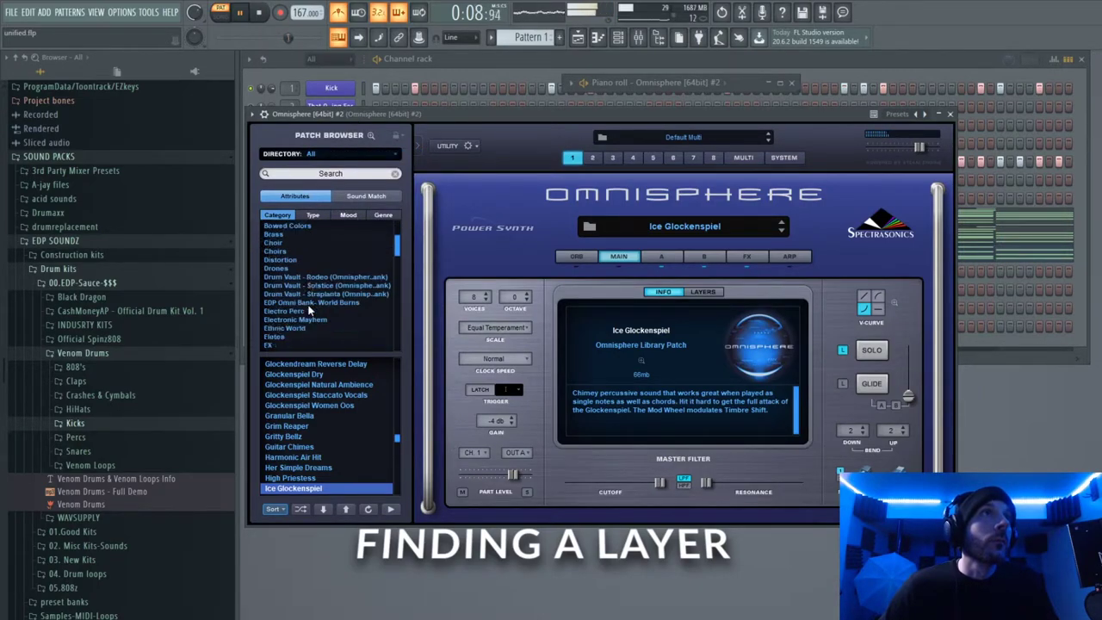
pyautogui.click(276, 260)
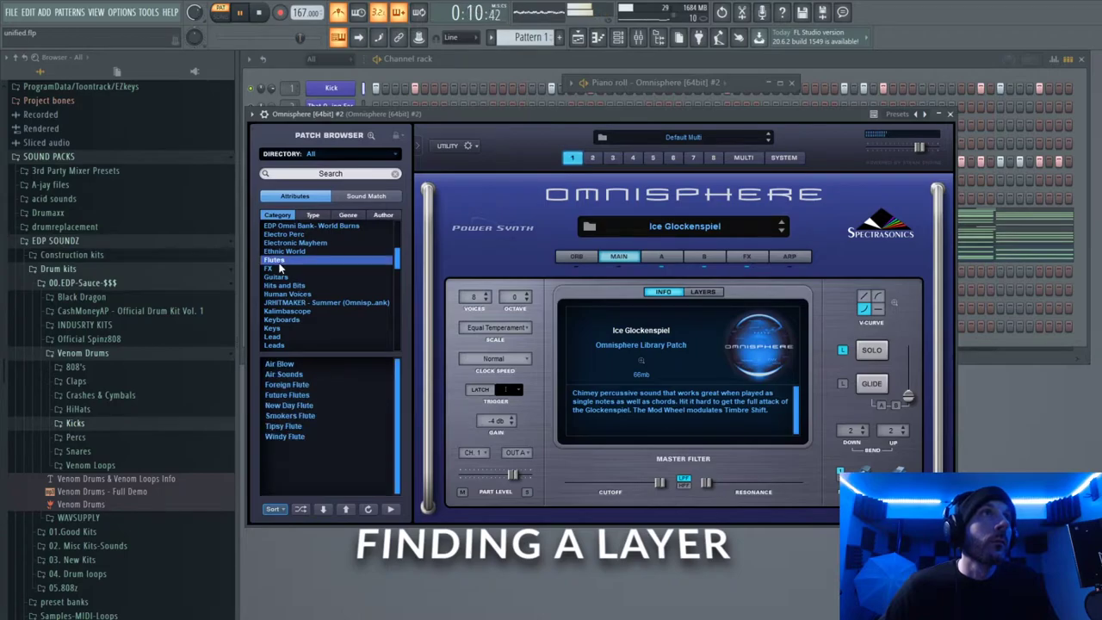
pyautogui.click(293, 405)
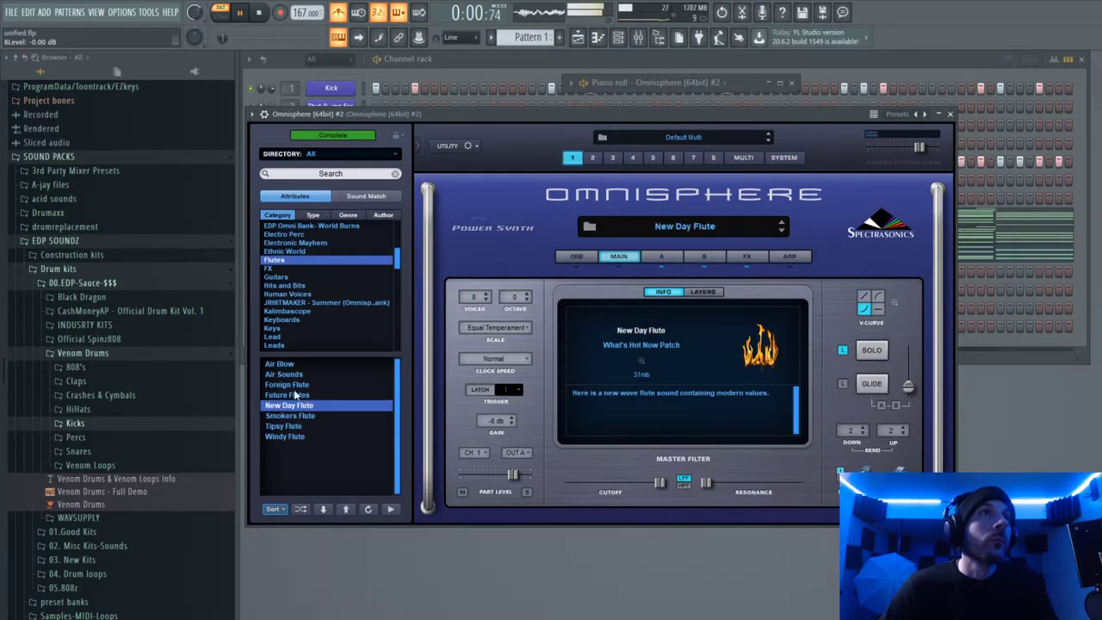
pyautogui.click(293, 394)
pyautogui.click(287, 426)
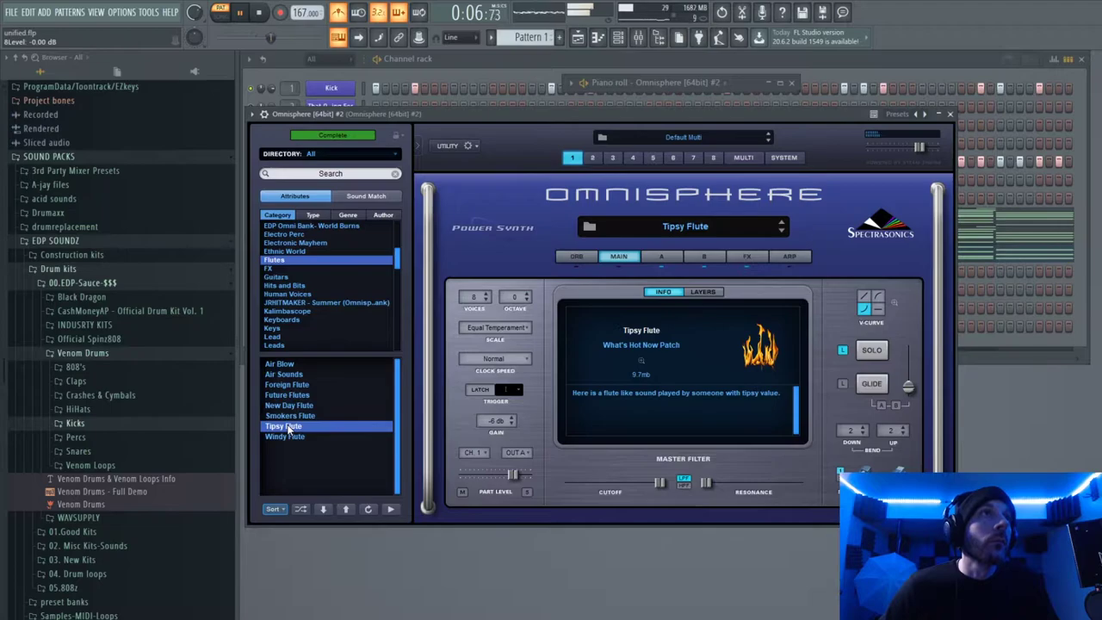
pyautogui.click(950, 113)
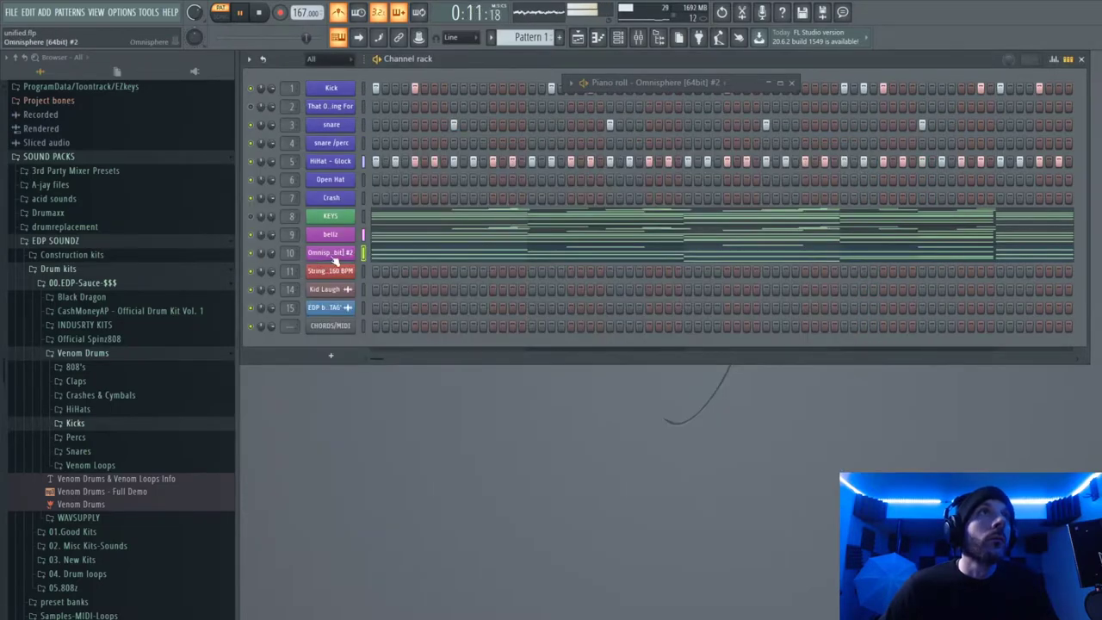
# Step: Open the Omnisphere #2 part in the piano roll and delete the C6, E5 and C5 notes in bar 2
pyautogui.rightClick(334, 257)
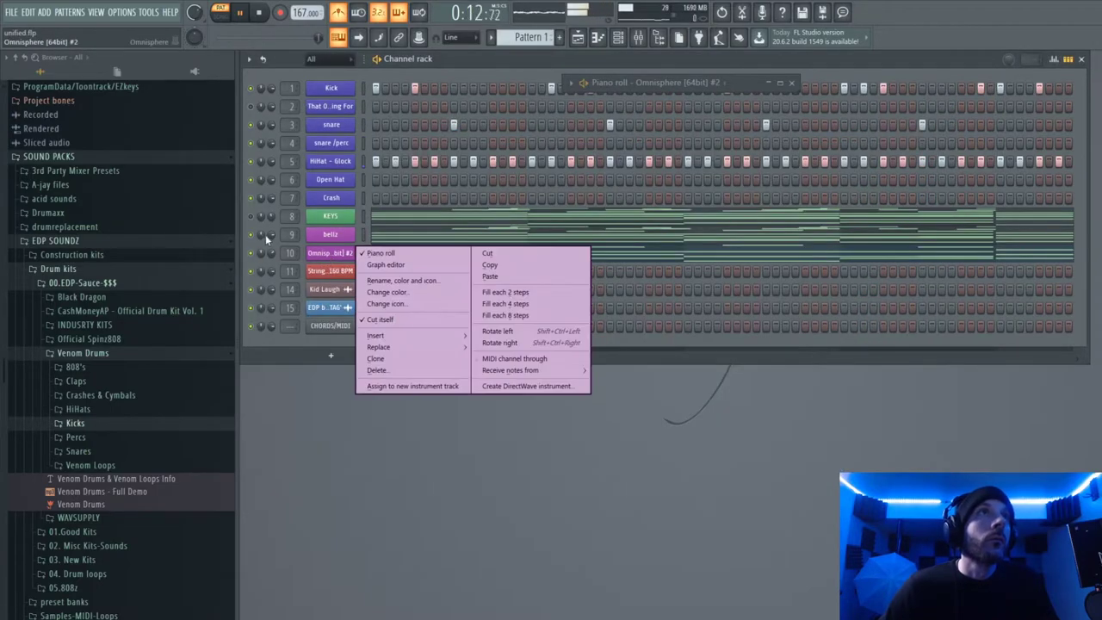
pyautogui.click(379, 253)
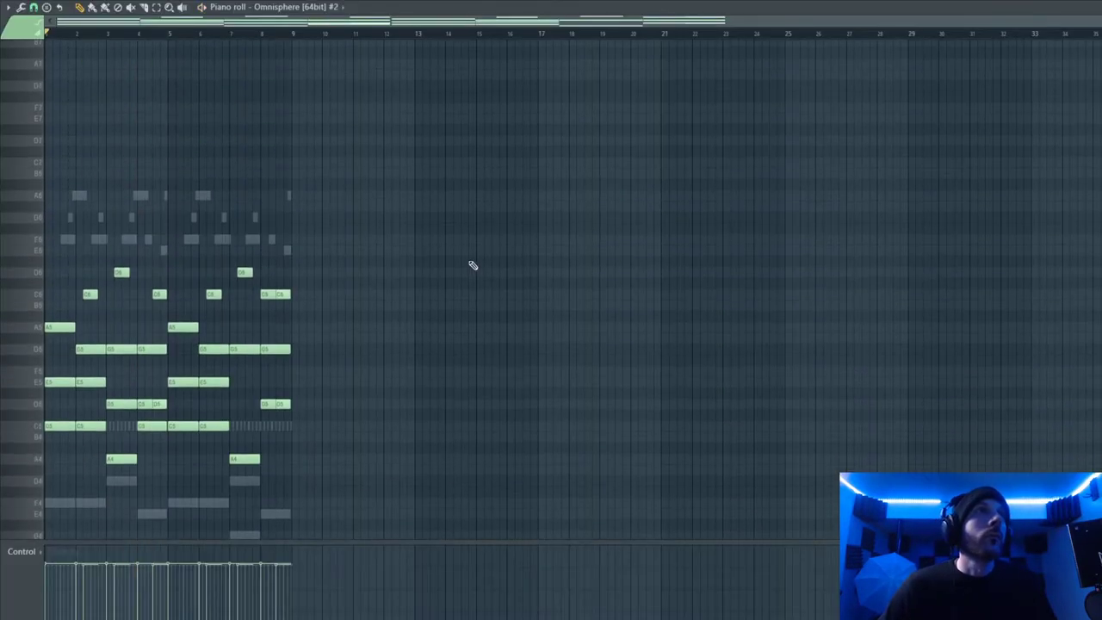
pyautogui.scroll(1, 590, 230)
pyautogui.press('space')
pyautogui.rightClick(165, 327)
pyautogui.press('space')
pyautogui.rightClick(172, 459)
pyautogui.press('space')
pyautogui.press('space')
pyautogui.rightClick(174, 414)
pyautogui.press('space')
# Step: Delete D5, A4 and D6 in bar 3, the first D5 and the C5 in bar 4, and C5 and E5 in bar 6
pyautogui.rightClick(240, 437)
pyautogui.rightClick(251, 491)
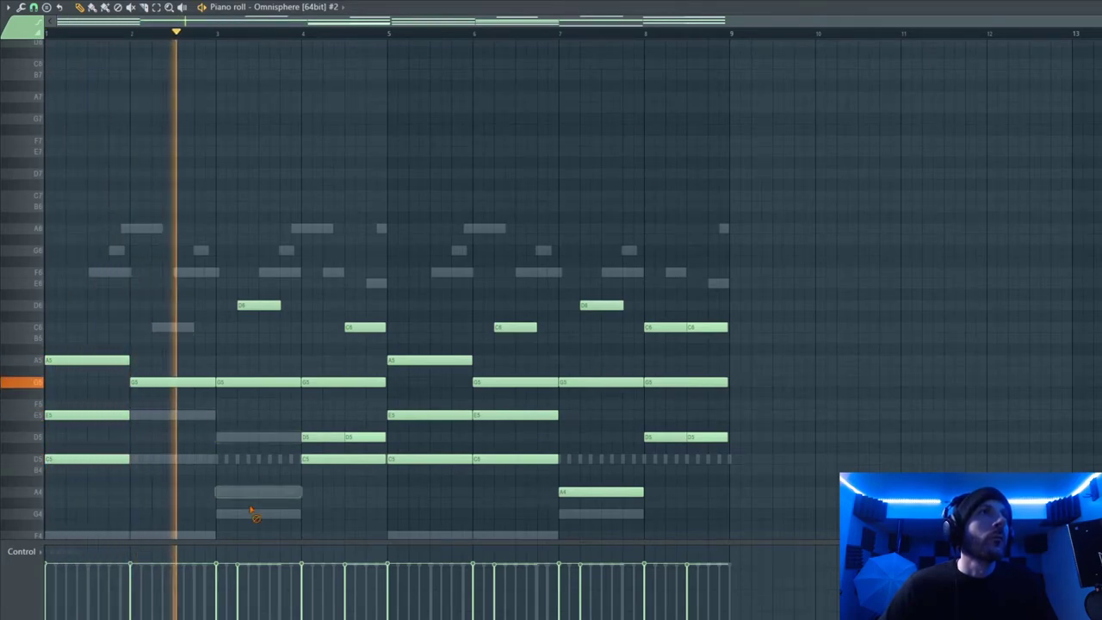
pyautogui.rightClick(324, 437)
pyautogui.rightClick(332, 459)
pyautogui.rightClick(523, 459)
pyautogui.rightClick(523, 414)
pyautogui.rightClick(273, 305)
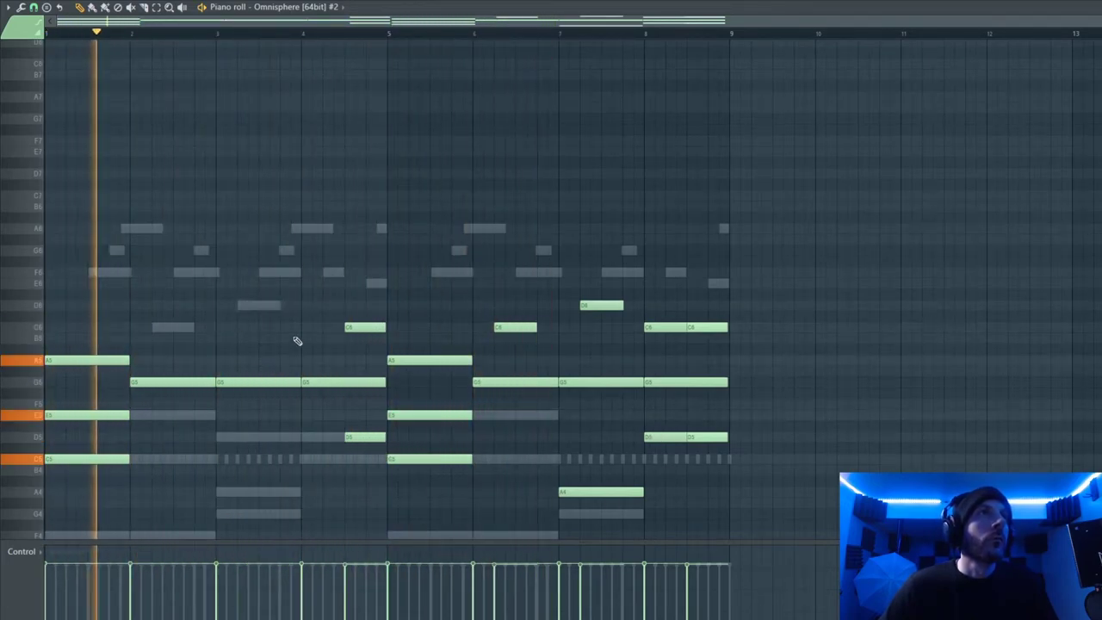
# Step: Lower the G5 note in bar 3 to D5, finish thinning the flute part into a simple melody, and leave the piano roll
pyautogui.press('space')
pyautogui.moveTo(259, 381); pyautogui.dragTo(274, 430)
pyautogui.press('space')
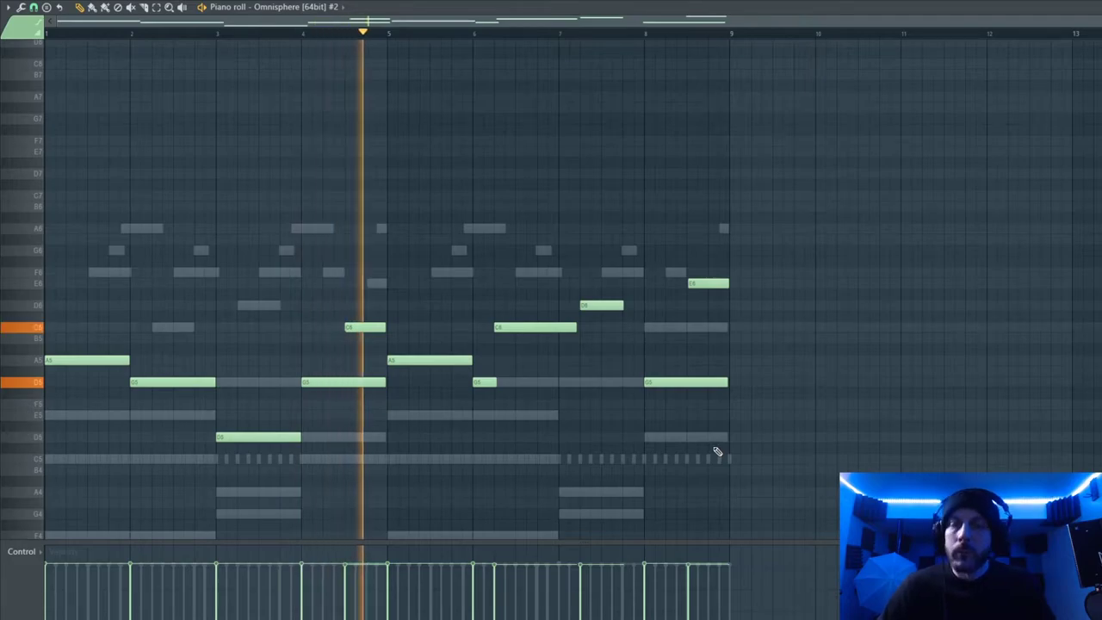
pyautogui.click(1096, 7)
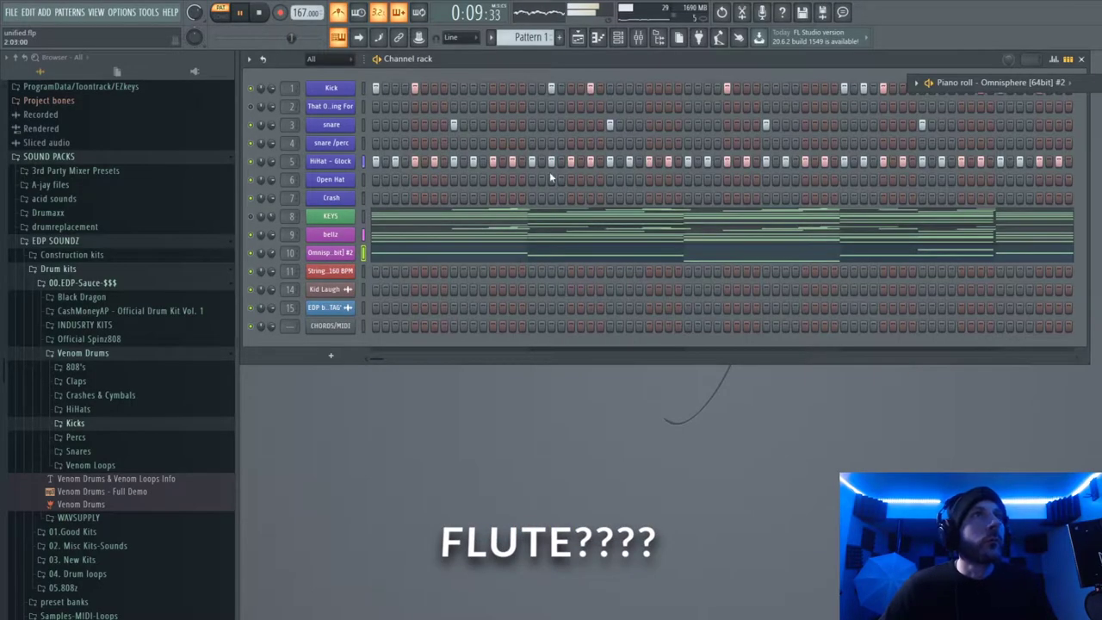
# Step: Open the bellz part in the piano roll, select all its notes and apply Randomize to them
pyautogui.click(340, 235)
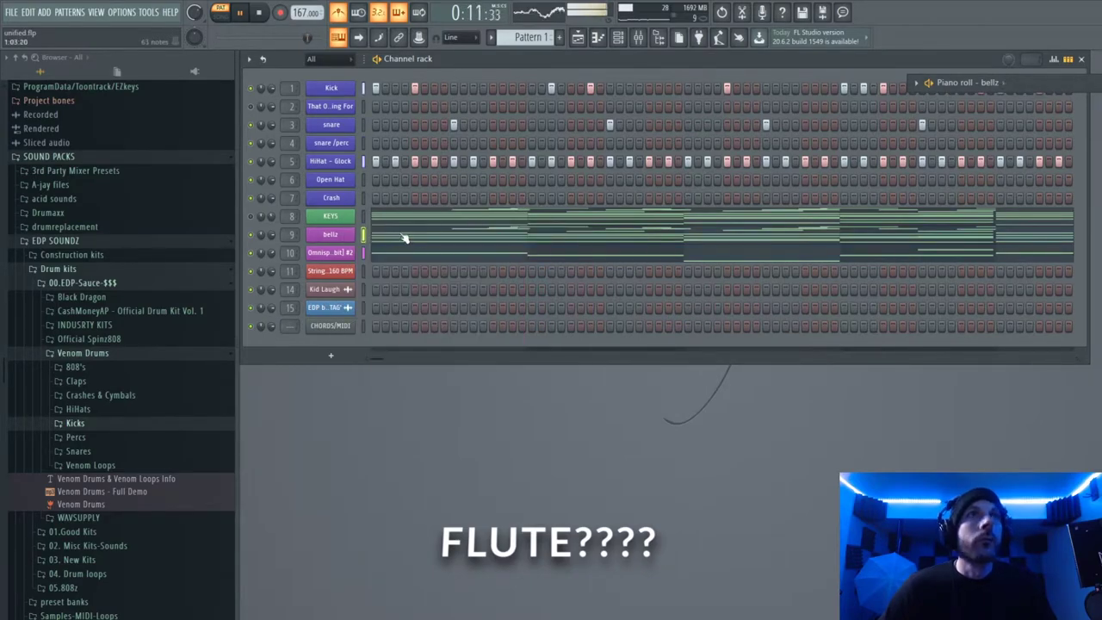
pyautogui.rightClick(340, 239)
pyautogui.click(390, 236)
pyautogui.rightClick(365, 231)
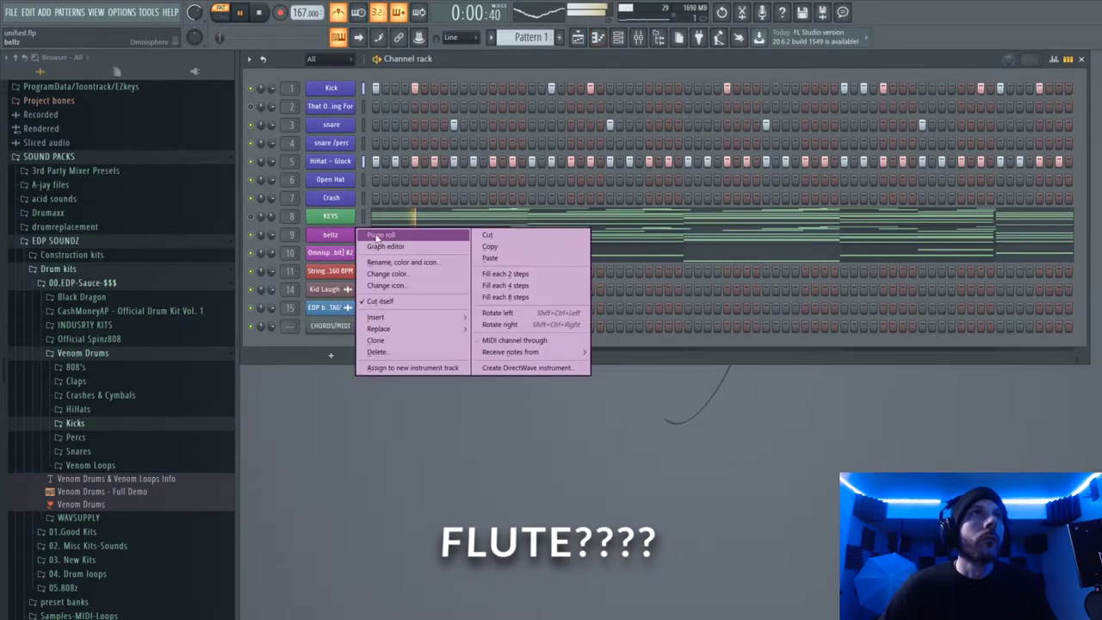
pyautogui.click(392, 237)
pyautogui.moveTo(1101, 83); pyautogui.dragTo(627, 95)
pyautogui.click(654, 98)
pyautogui.scroll(3, 347, 374)
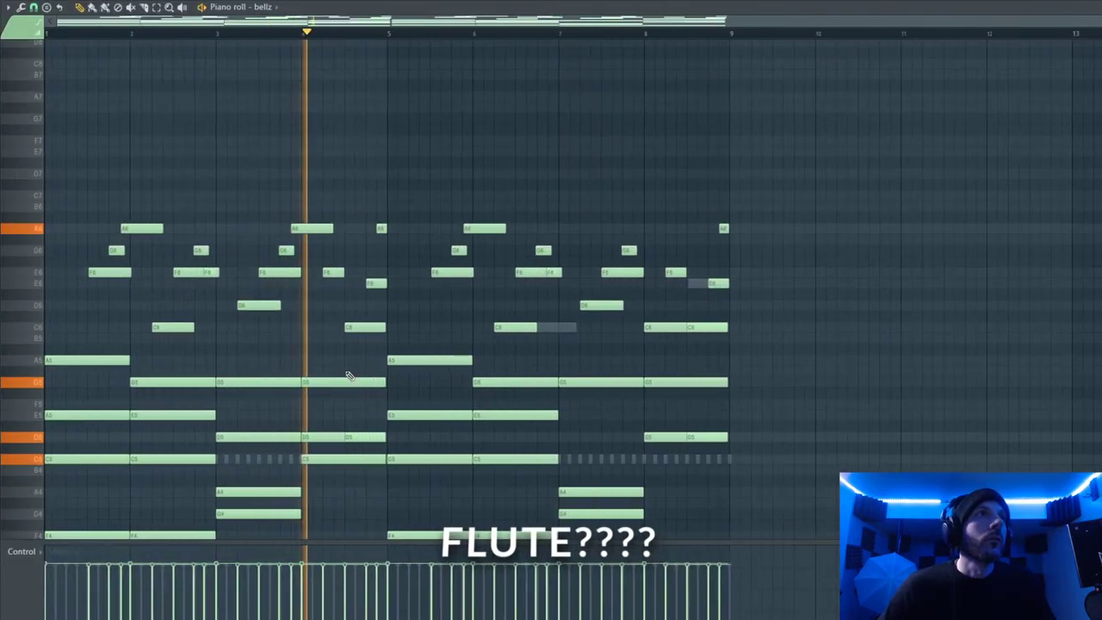
pyautogui.moveTo(860, 164); pyautogui.dragTo(0, 464)
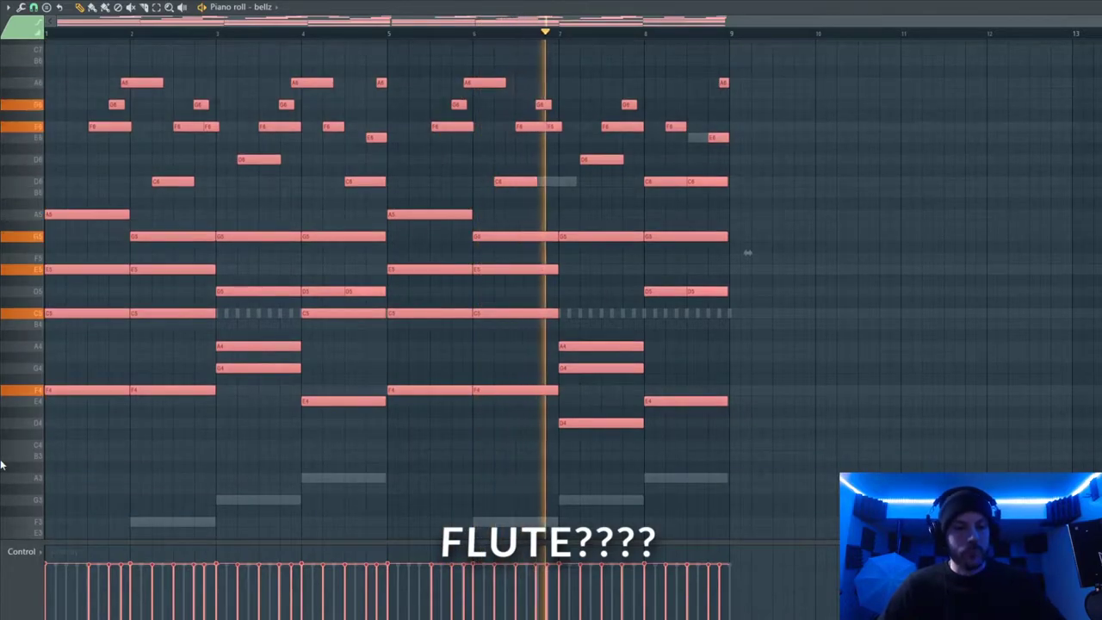
pyautogui.hotkey('alt', 'r')
pyautogui.click(637, 433)
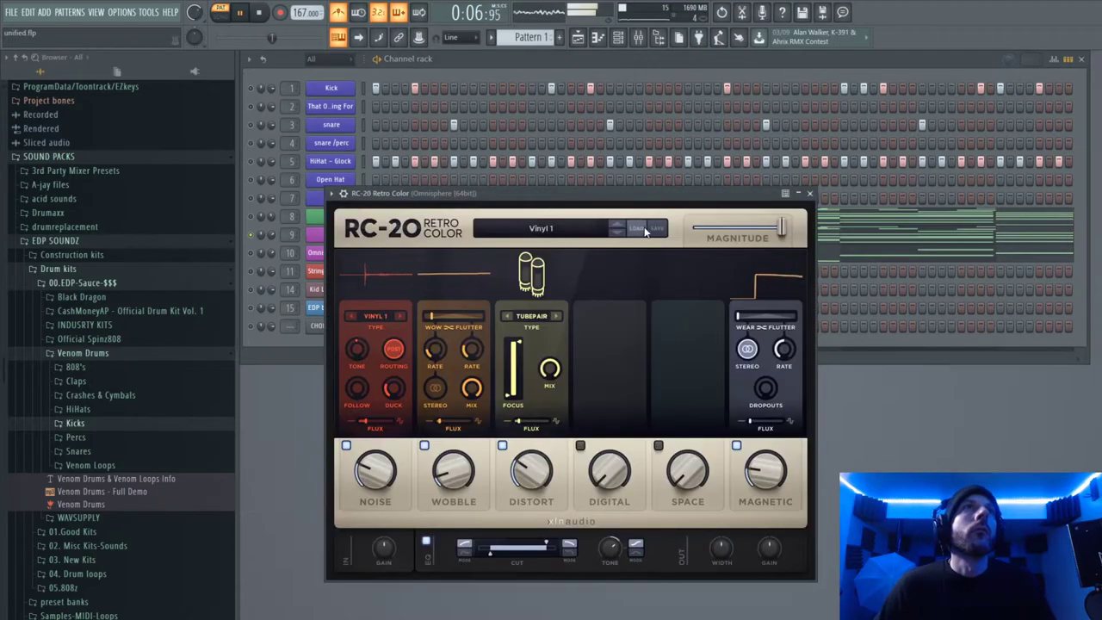
# Step: Step through the RC-20 Retro Color presets on the bellz, past Strange Space to Sampler 8-bit, and switch on the Noise module
pyautogui.click(618, 228)
pyautogui.click(620, 228)
pyautogui.click(620, 228)
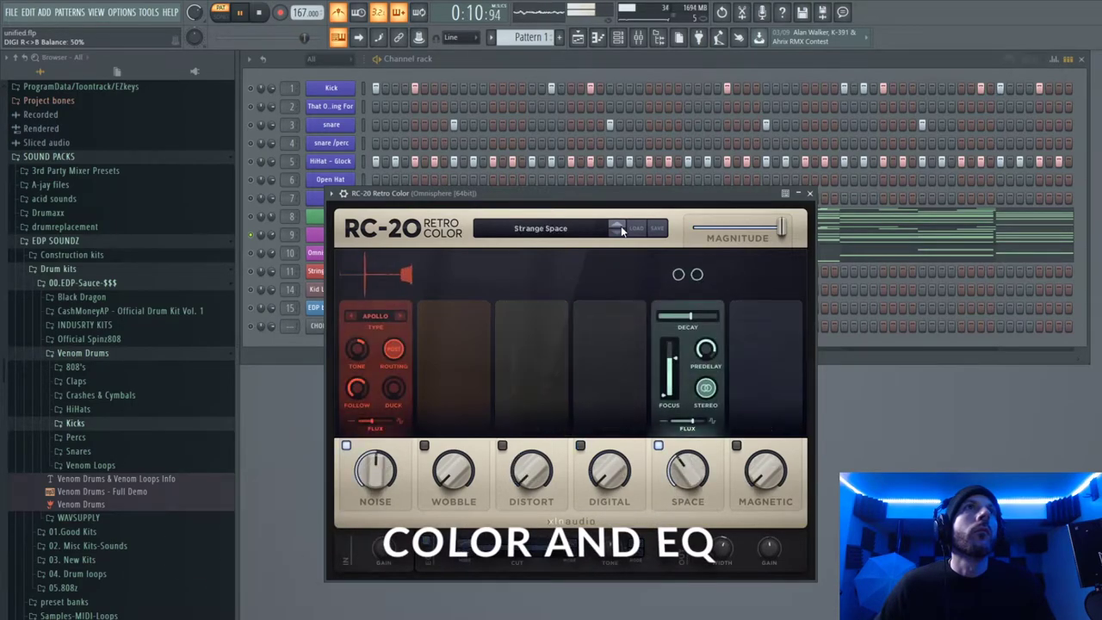
pyautogui.click(620, 227)
pyautogui.click(621, 226)
pyautogui.click(620, 227)
pyautogui.click(620, 226)
pyautogui.click(621, 226)
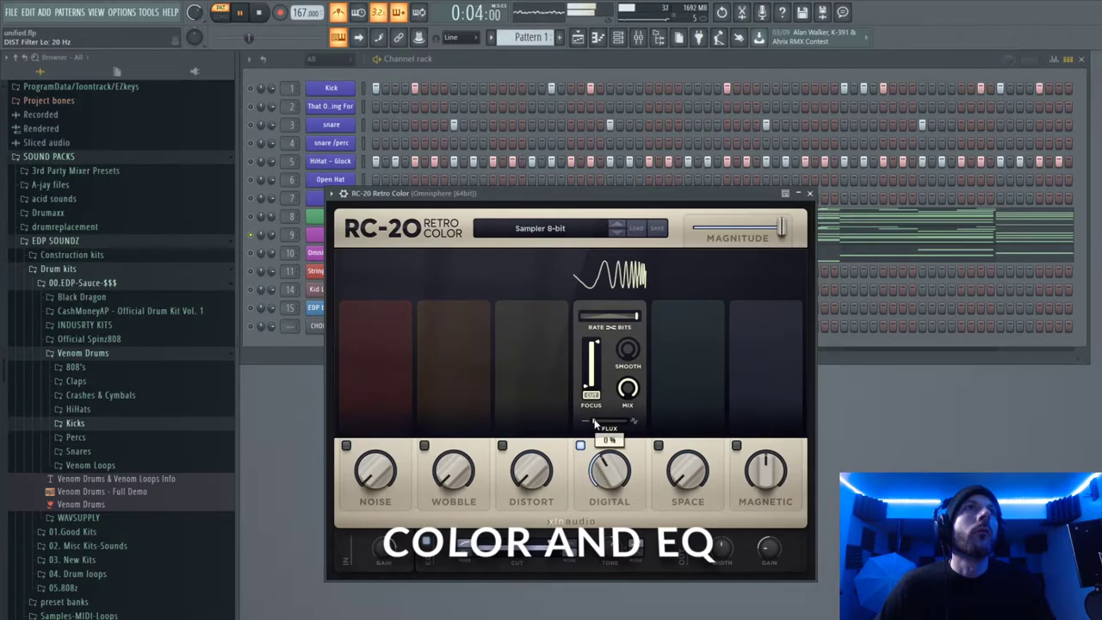
pyautogui.click(346, 446)
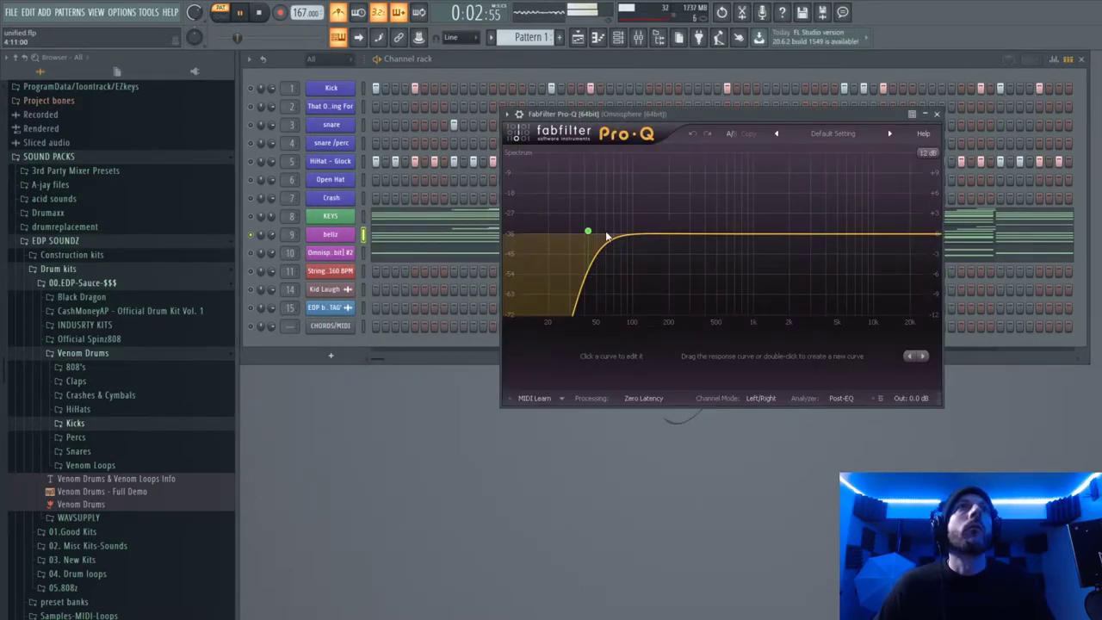
# Step: Raise the low-cut frequency in the bellz's FabFilter Pro-Q to just above 50 Hz and close the equalizer
pyautogui.moveTo(589, 232); pyautogui.dragTo(600, 233)
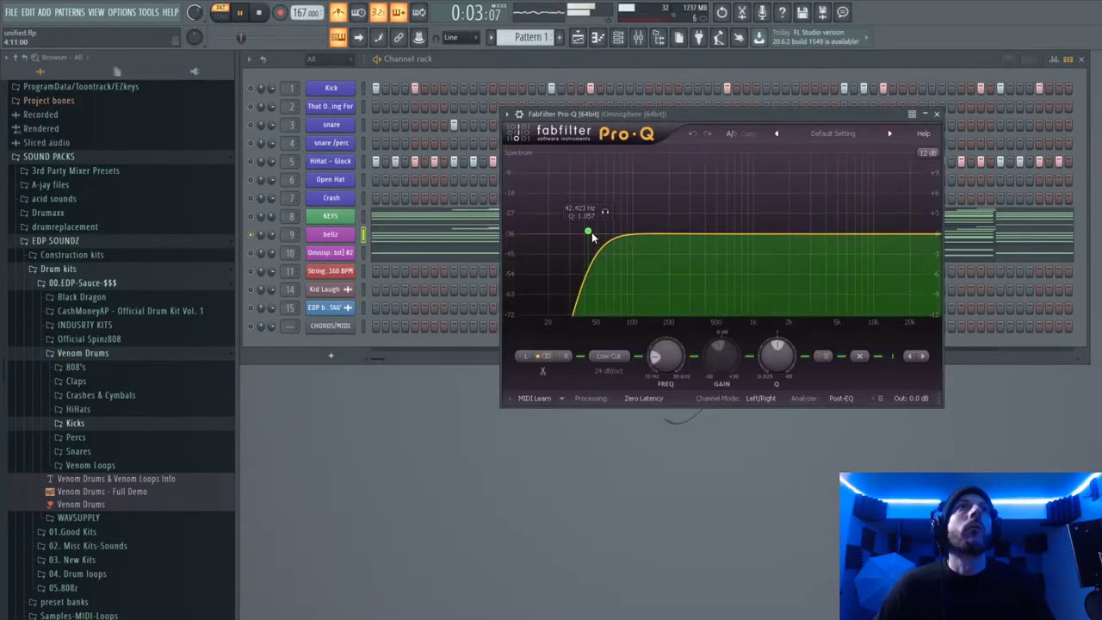
pyautogui.click(845, 399)
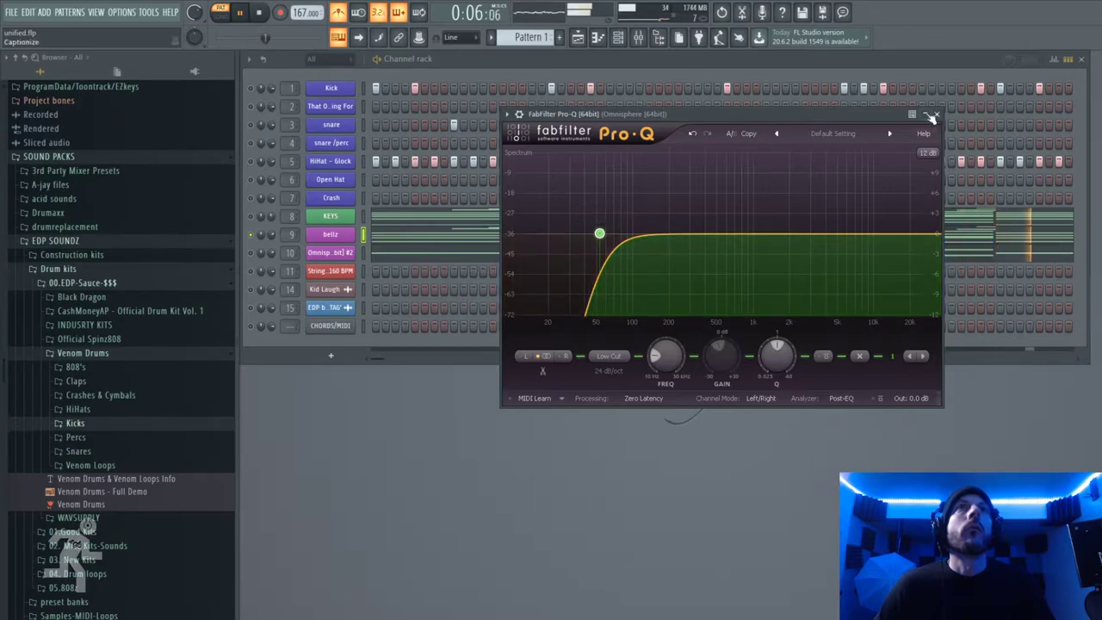
pyautogui.click(936, 114)
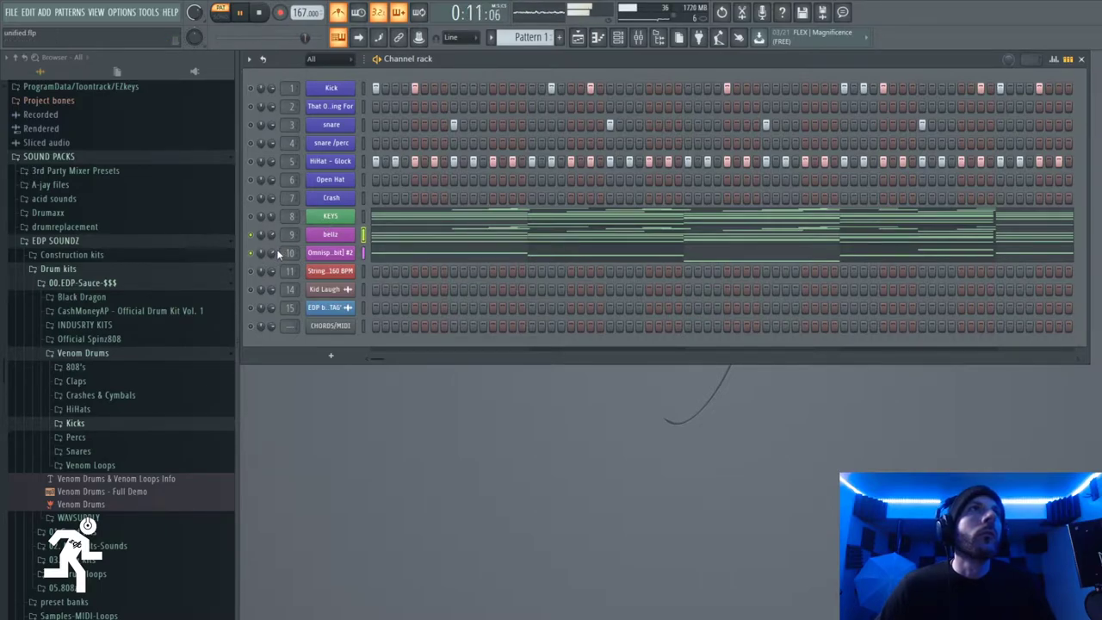
# Step: Check the patch loaded in Omnisphere #2 and play the pattern with the drums, bellz and flute
pyautogui.click(342, 254)
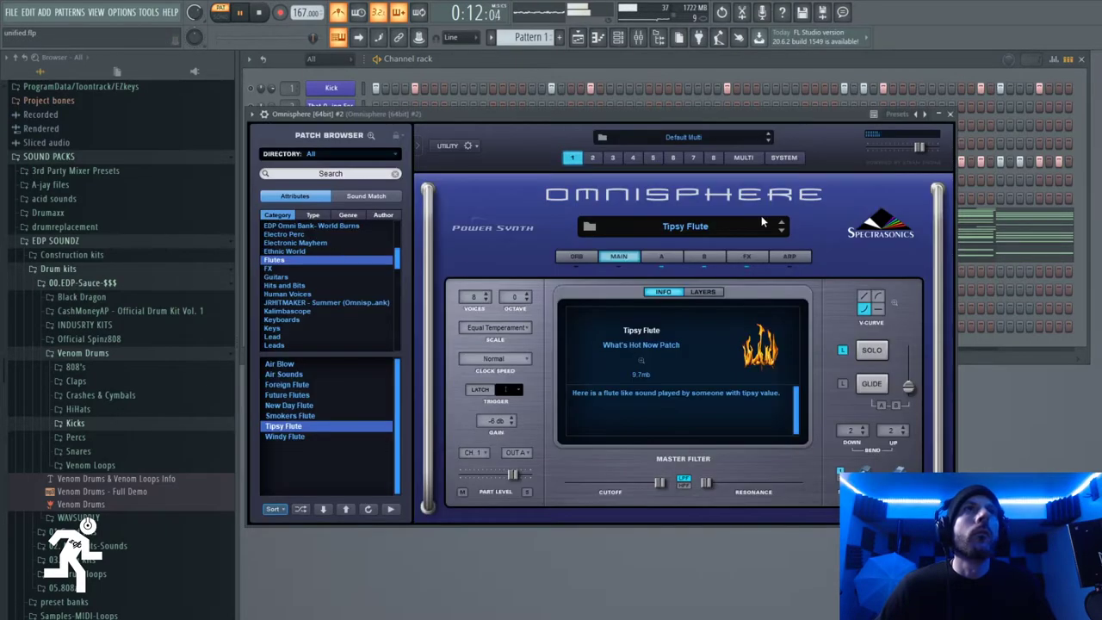
pyautogui.click(951, 115)
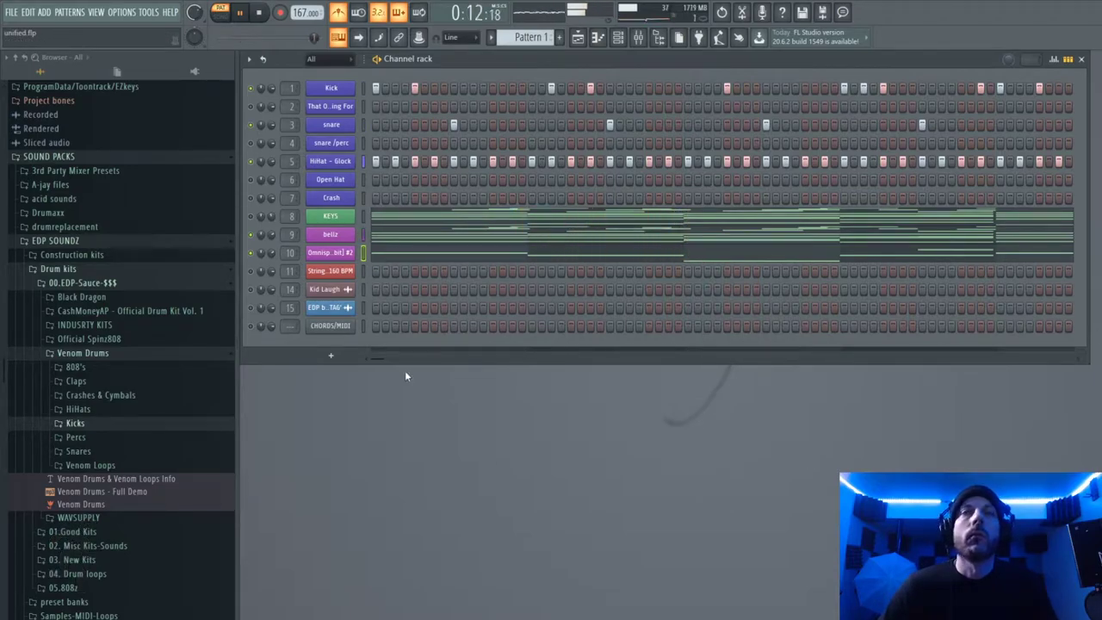
pyautogui.press('space')
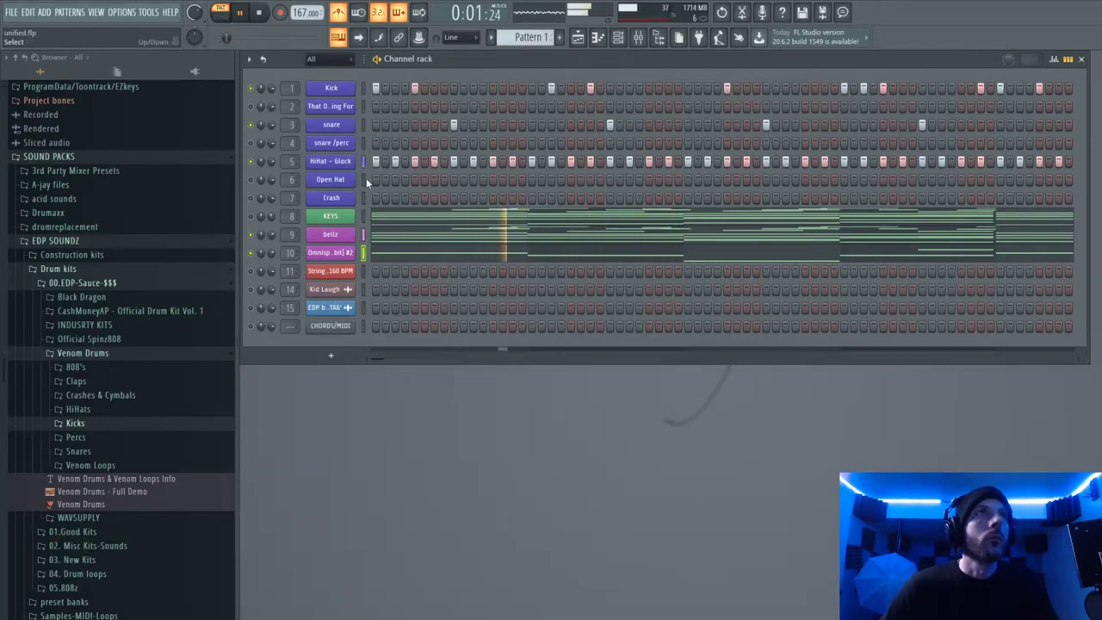
# Step: Open the HiHat - Glock part in the piano roll and add an extra mid-bar hit and a triplet ending to the bar 1 hats
pyautogui.rightClick(340, 165)
pyautogui.click(373, 163)
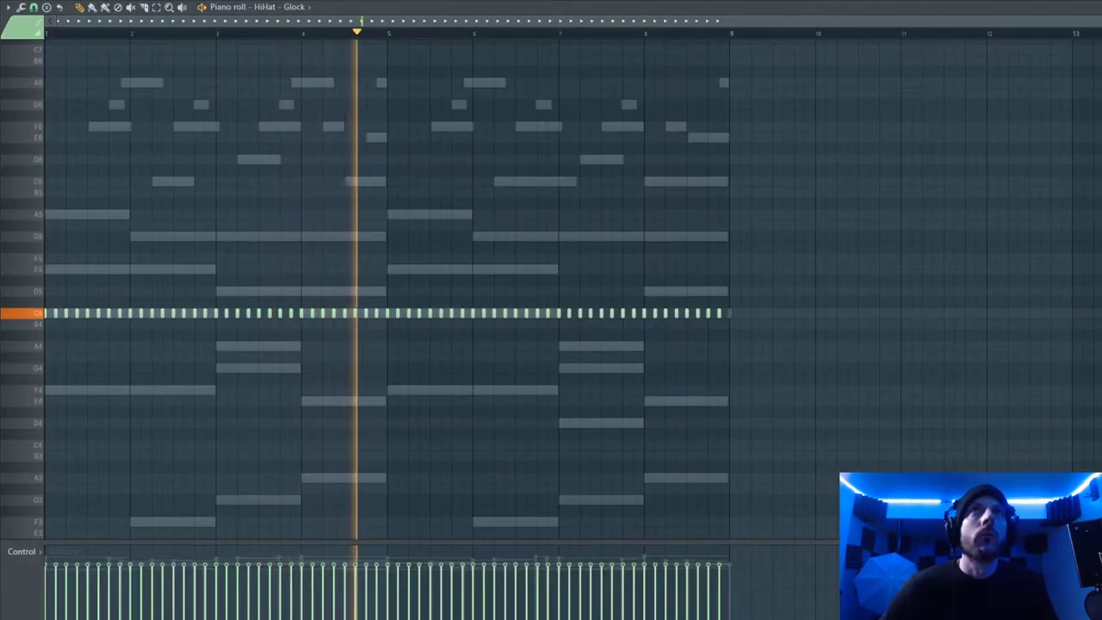
pyautogui.moveTo(1087, 21); pyautogui.dragTo(627, 125)
pyautogui.press('space')
pyautogui.moveTo(633, 20); pyautogui.dragTo(222, 330)
pyautogui.press('space')
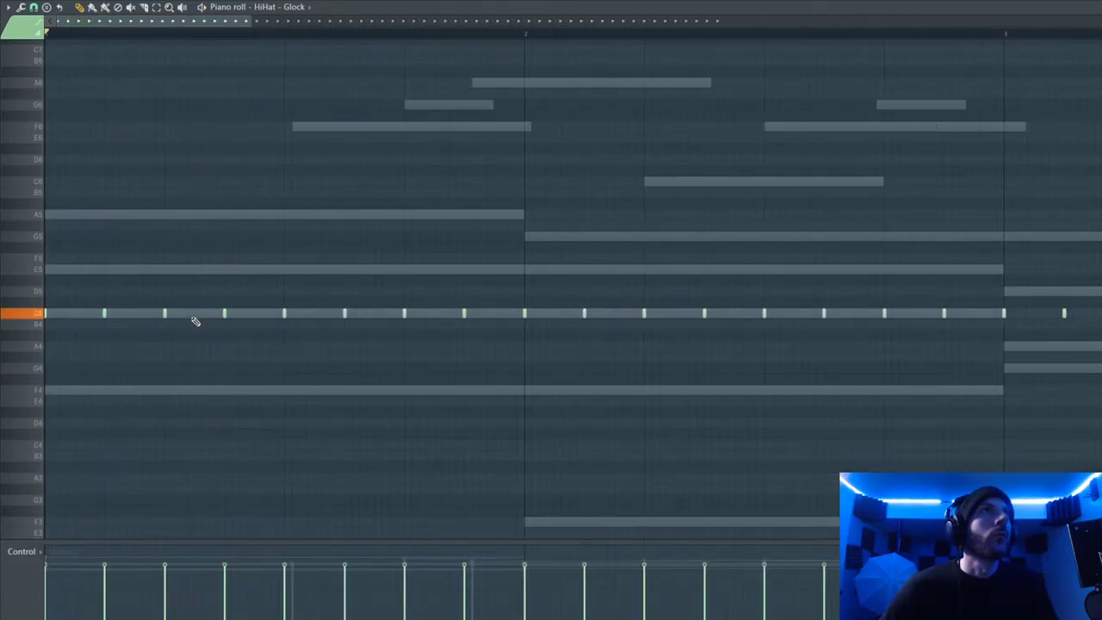
pyautogui.press('space')
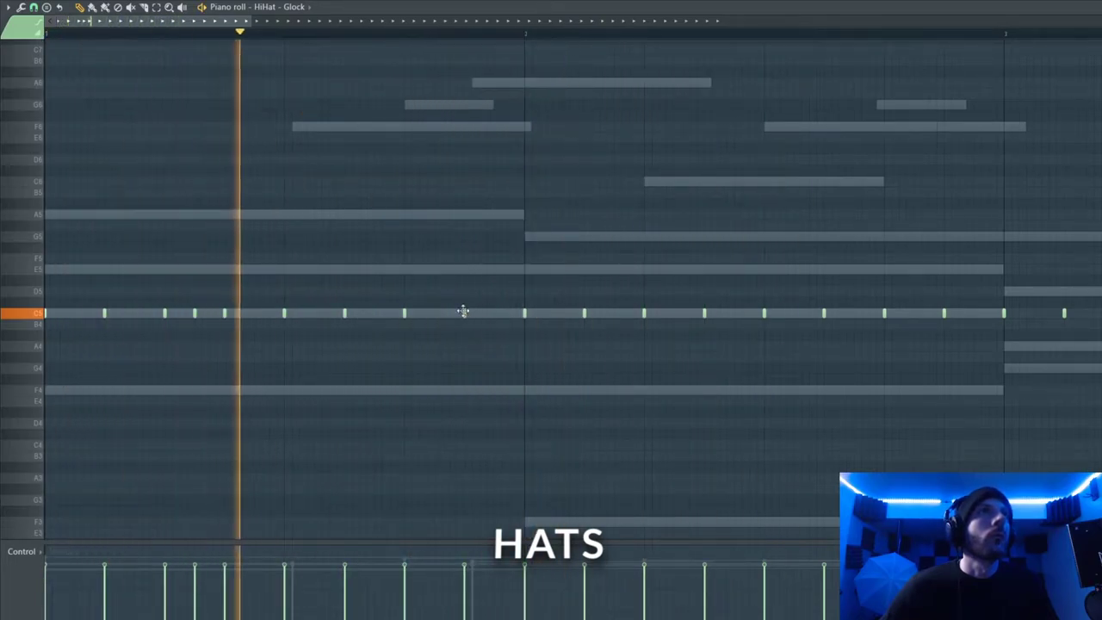
pyautogui.moveTo(462, 311); pyautogui.dragTo(441, 308)
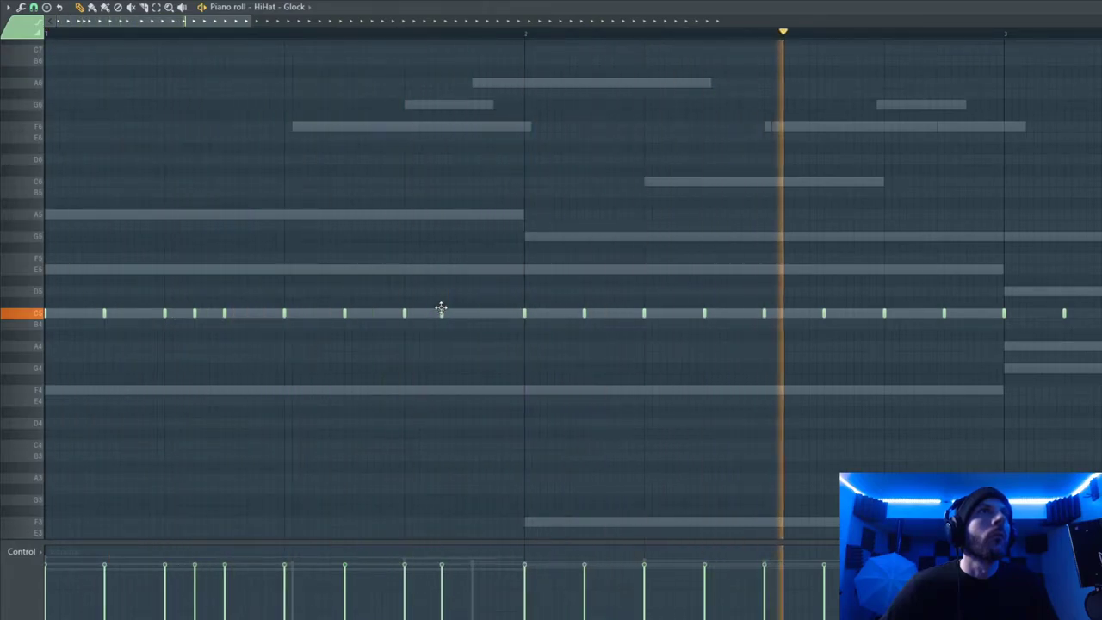
pyautogui.click(486, 313)
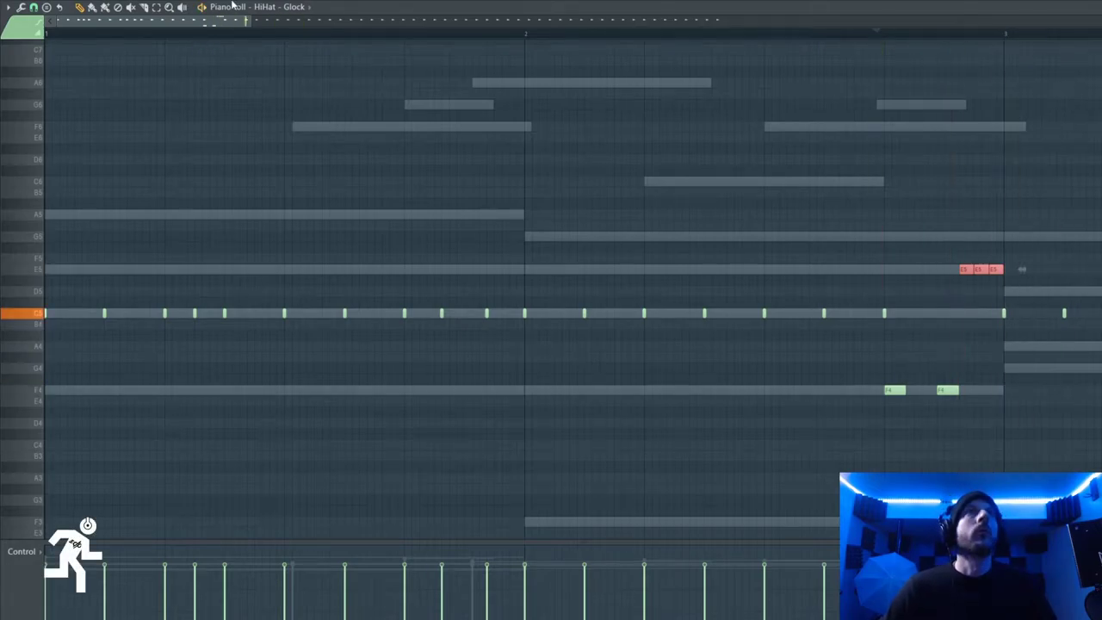
# Step: Add hat rolls in bar 4: three E5 hits followed by a descending A4, G4, F4 run
pyautogui.moveTo(251, 22); pyautogui.dragTo(1092, 24)
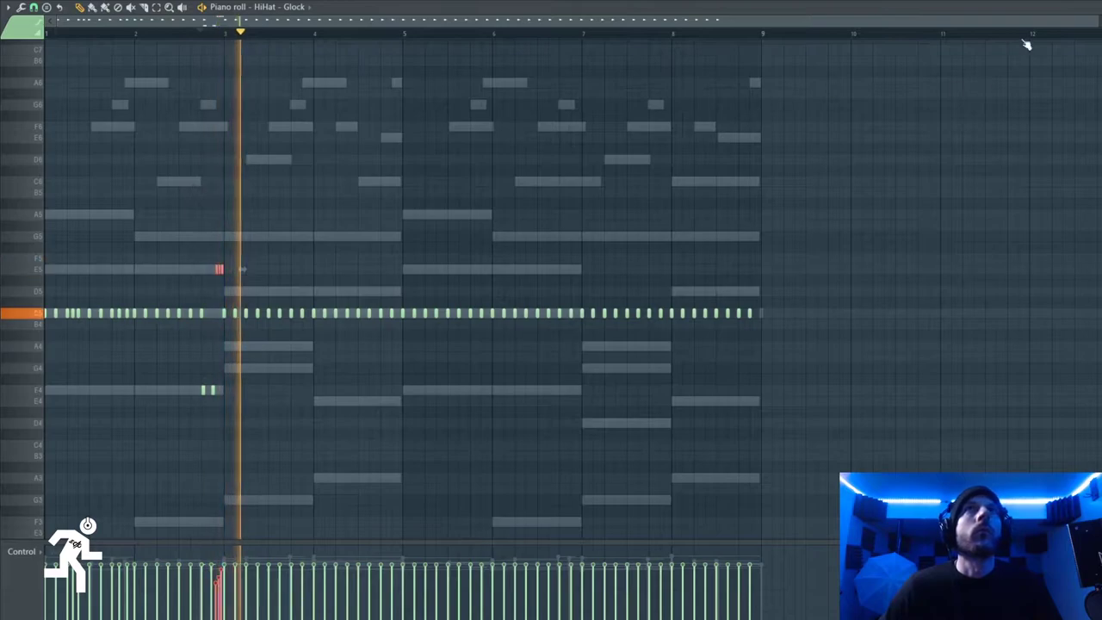
pyautogui.moveTo(1094, 21); pyautogui.dragTo(719, 22)
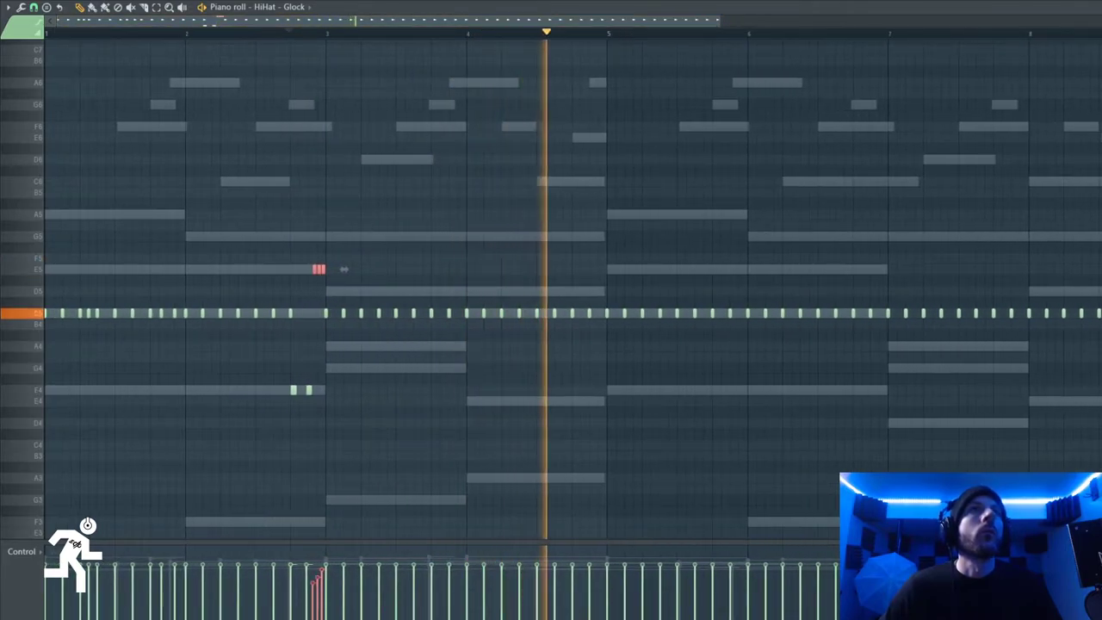
pyautogui.press('space')
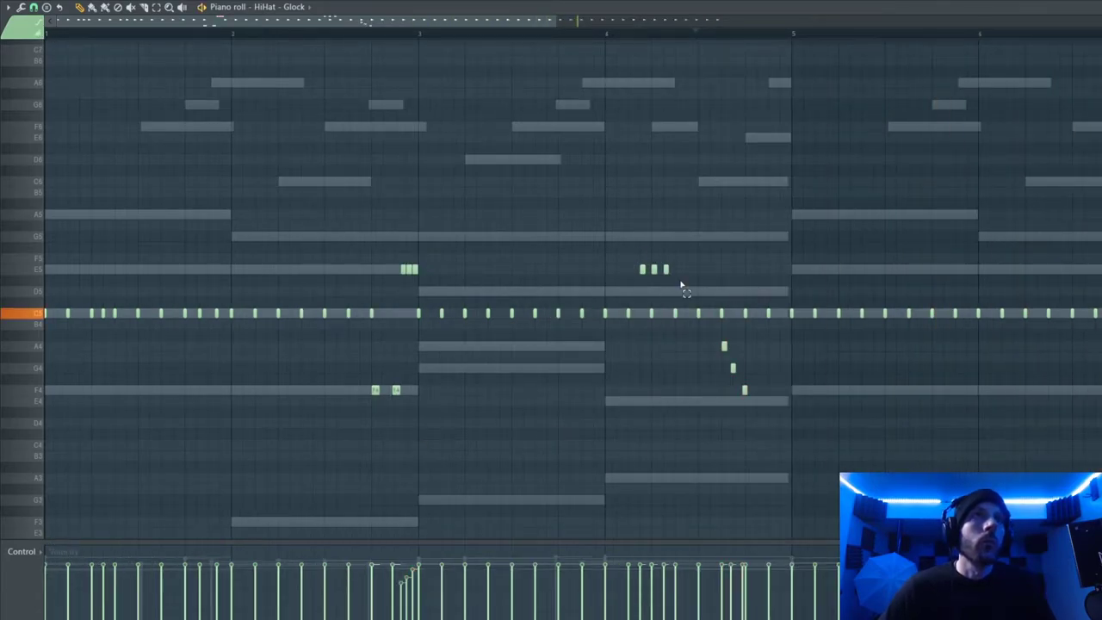
# Step: Show the note pan values and pan the three selected E5 hats in bar 4 hard right
pyautogui.click(37, 555)
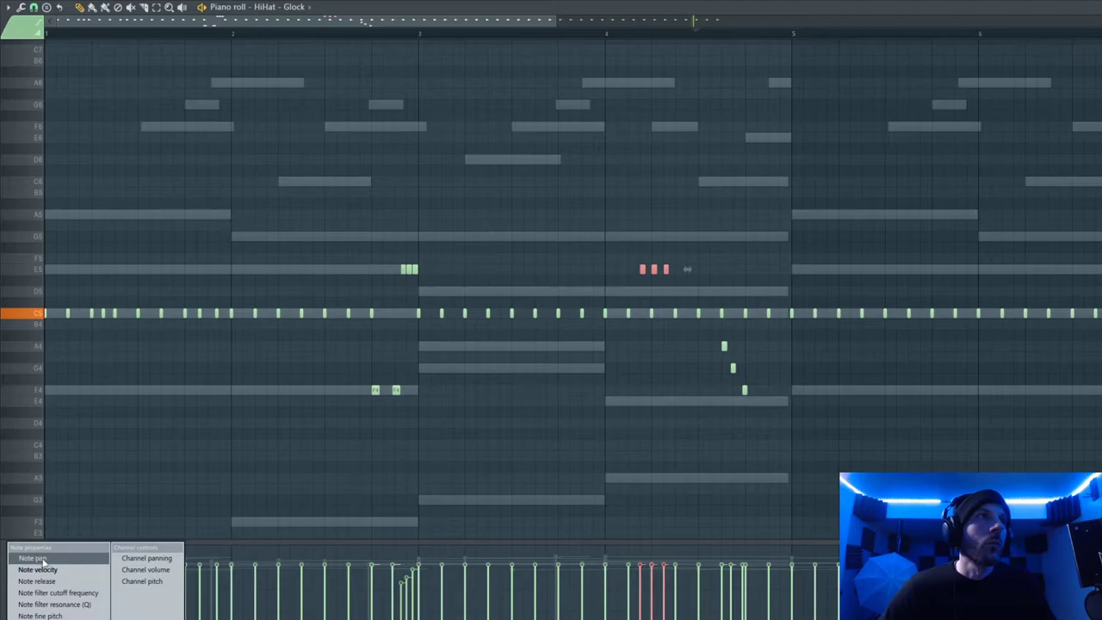
pyautogui.click(39, 558)
pyautogui.press('space')
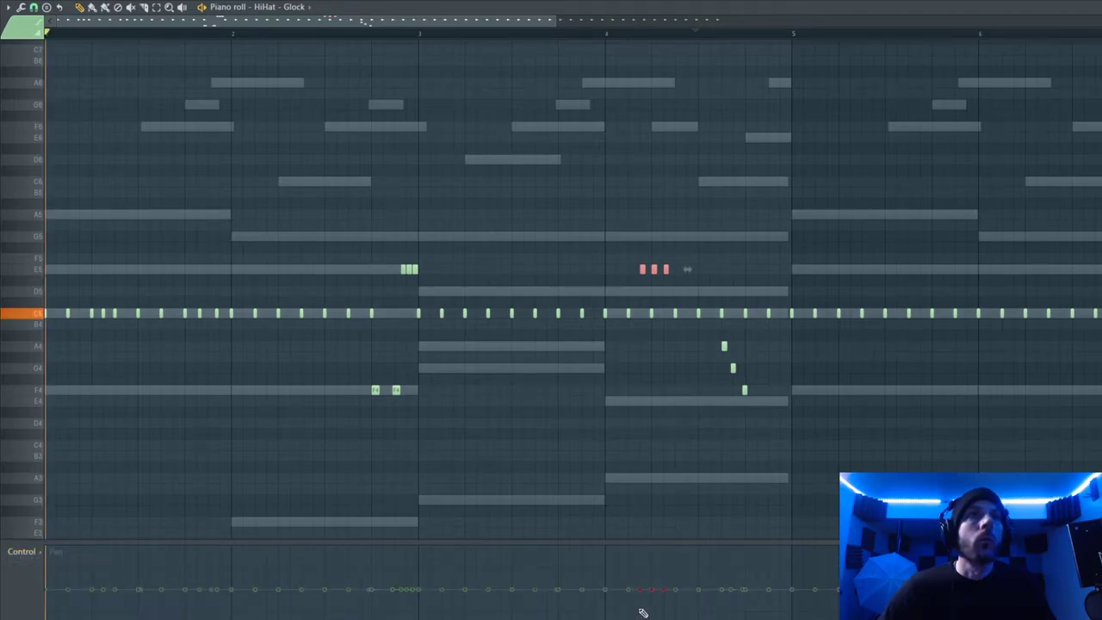
pyautogui.moveTo(643, 593); pyautogui.dragTo(663, 504)
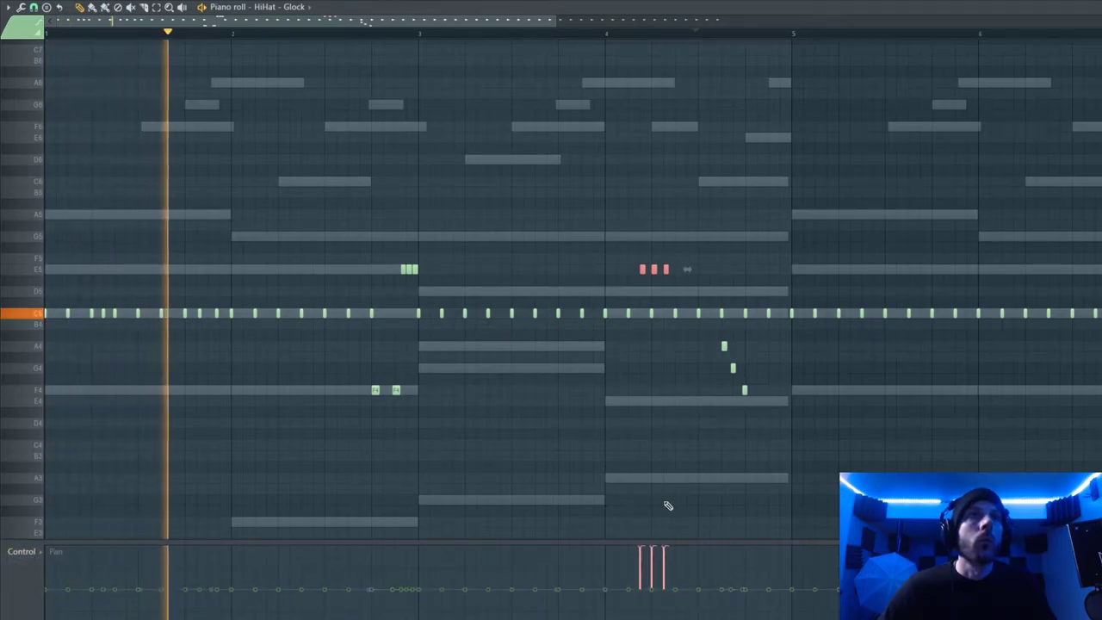
# Step: Pan bar 4's descending A4, G4, F4 hats and bar 2's two F4 hats left, and bar 2's E5 roll towards the right
pyautogui.click(36, 558)
pyautogui.click(59, 572)
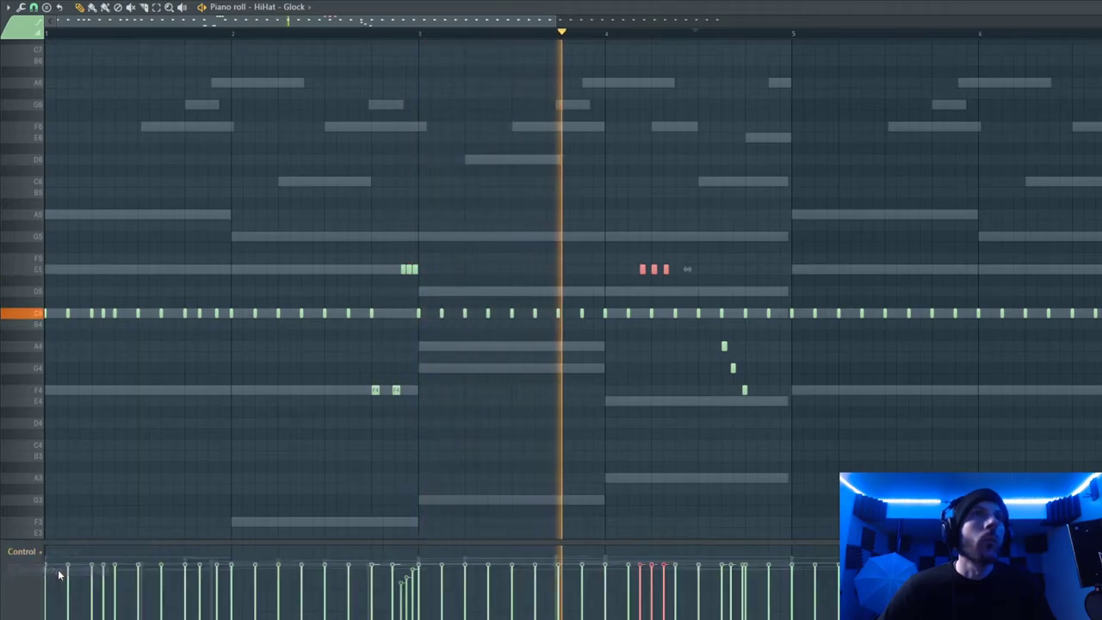
pyautogui.click(34, 551)
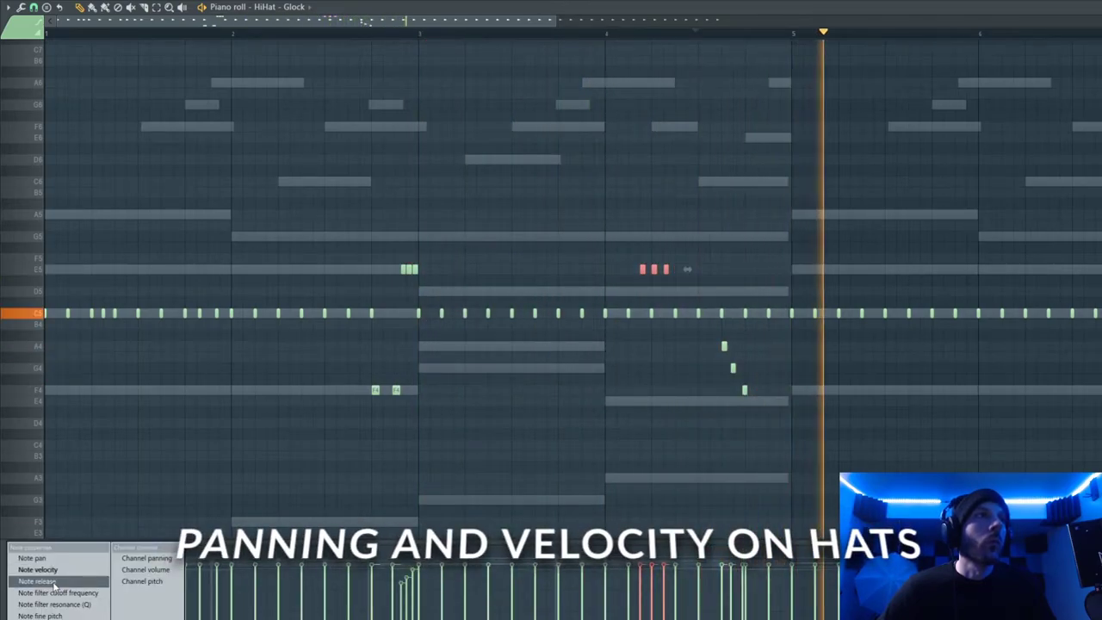
pyautogui.click(43, 560)
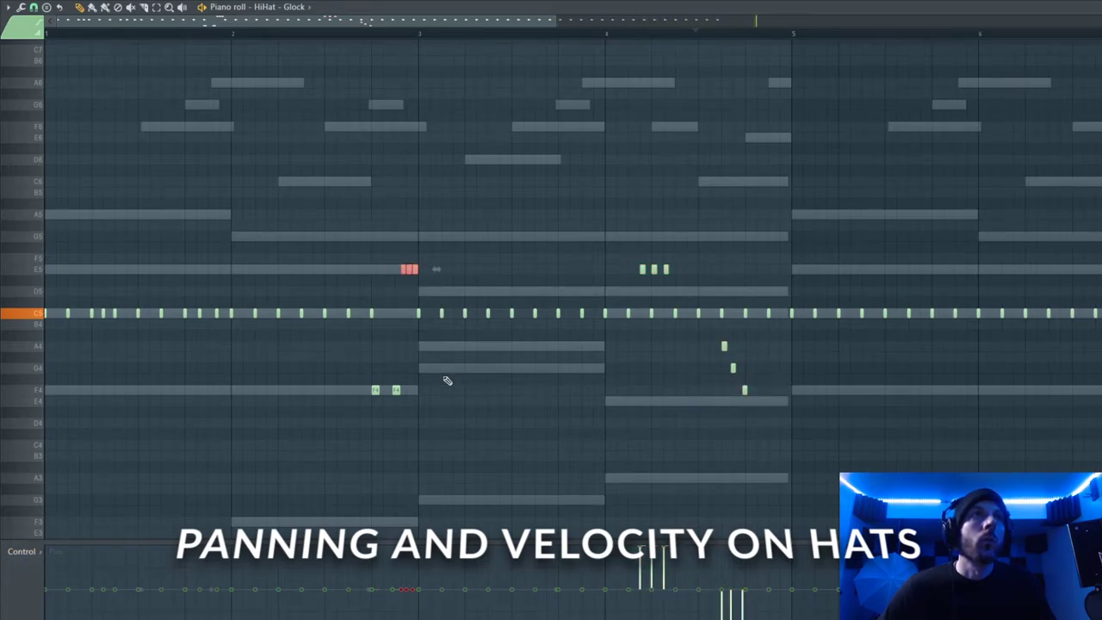
pyautogui.moveTo(414, 586)
pyautogui.mouseDown()
pyautogui.moveTo(401, 554)
pyautogui.moveTo(394, 590)
pyautogui.mouseUp()
pyautogui.moveTo(361, 373); pyautogui.dragTo(413, 408)
pyautogui.moveTo(379, 588); pyautogui.dragTo(396, 613)
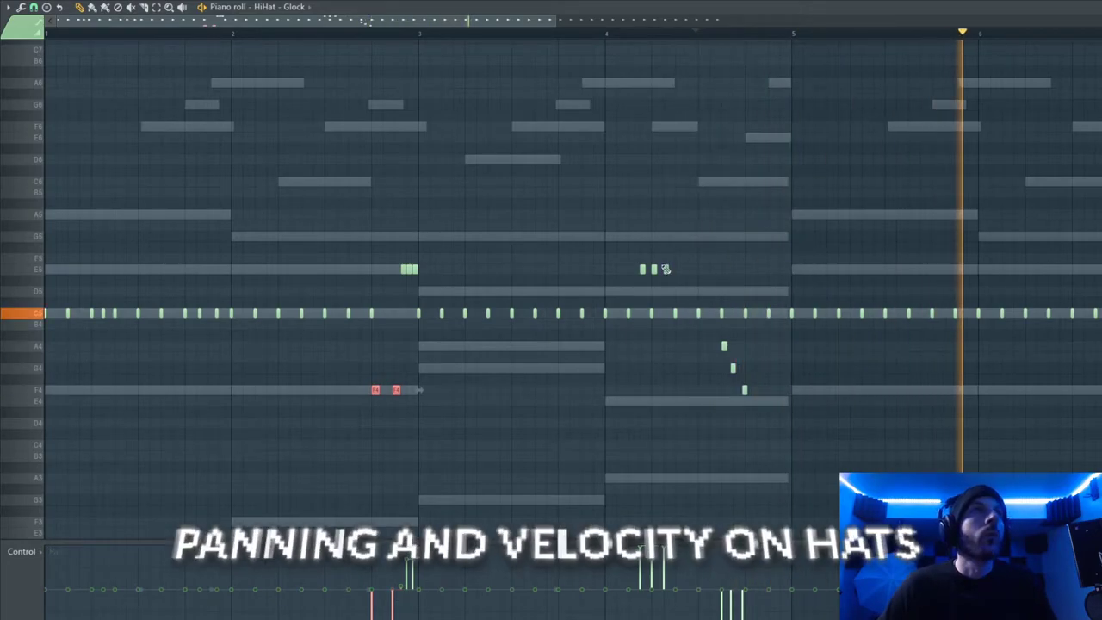
# Step: Replace the plain hats in bars 5 to 8 with a copy of the hat pattern from the first four bars
pyautogui.moveTo(558, 20); pyautogui.dragTo(1013, 61)
pyautogui.moveTo(898, 299); pyautogui.dragTo(285, 355)
pyautogui.moveTo(864, 287); pyautogui.dragTo(439, 348)
pyautogui.press('Delete')
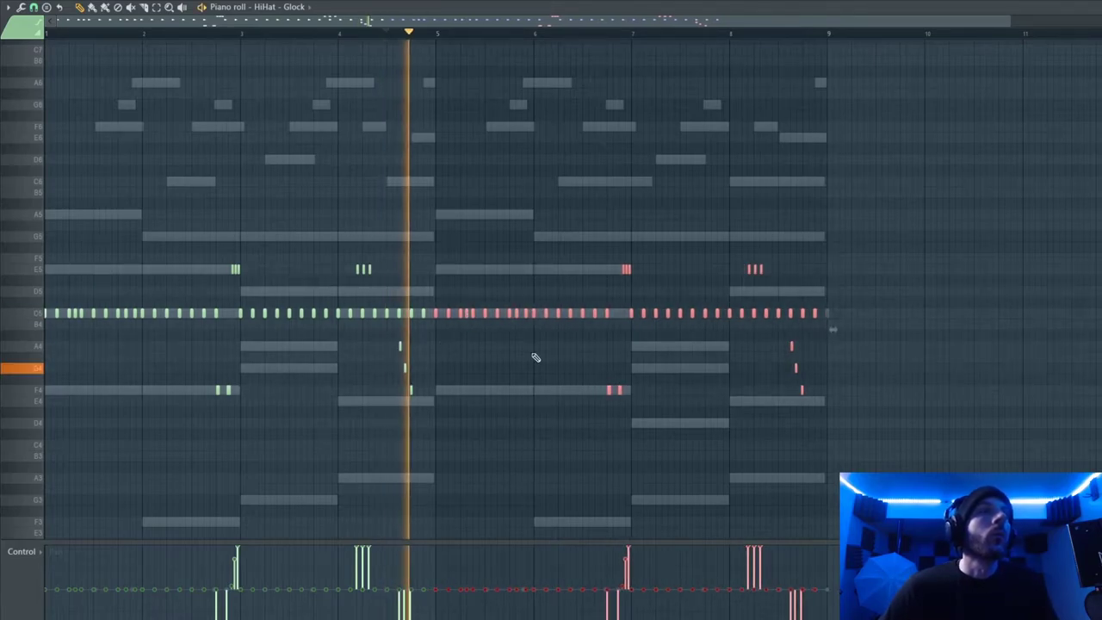
# Step: Select all the C5 hats, show their velocities and apply a slight velocity randomization with the randomizer
pyautogui.moveTo(1012, 20); pyautogui.dragTo(1086, 57)
pyautogui.moveTo(784, 299); pyautogui.dragTo(3, 332)
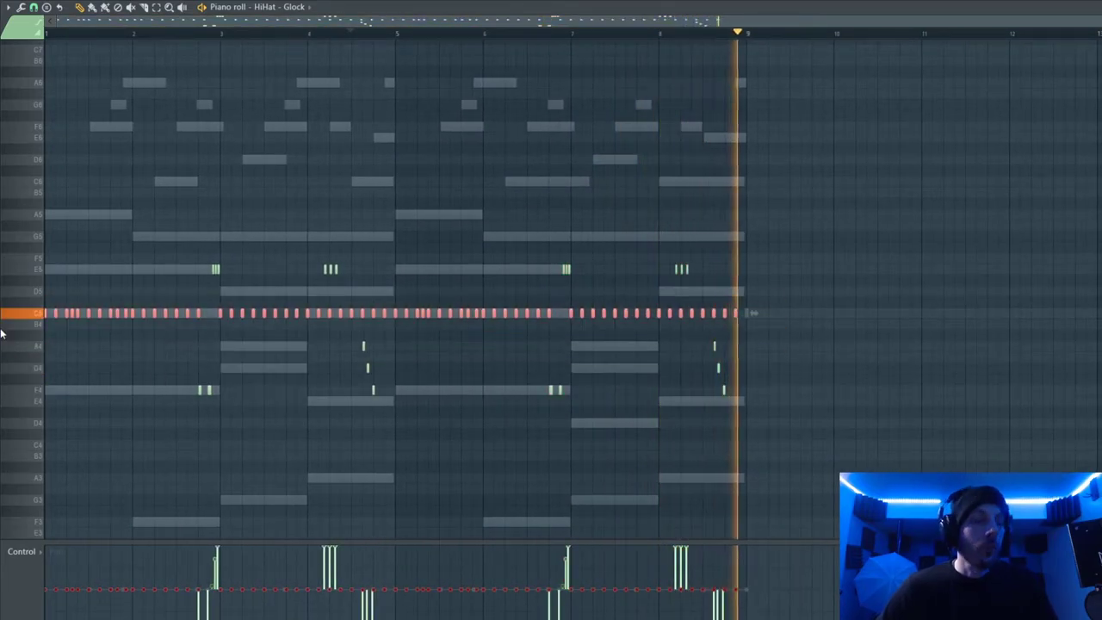
pyautogui.hotkey('alt', 'r')
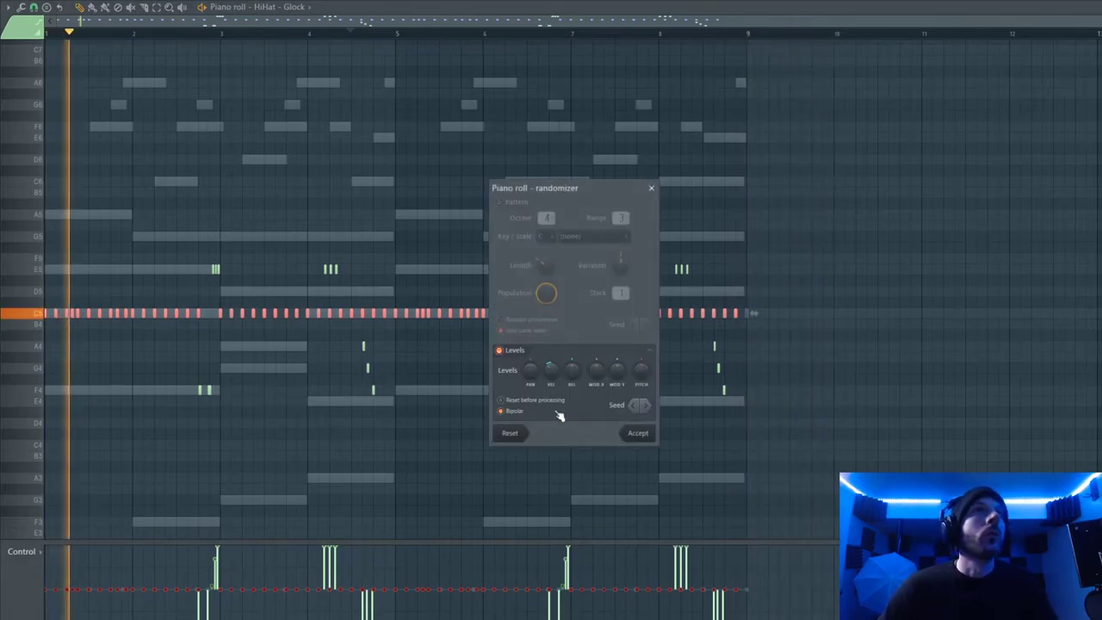
pyautogui.click(651, 188)
pyautogui.click(24, 551)
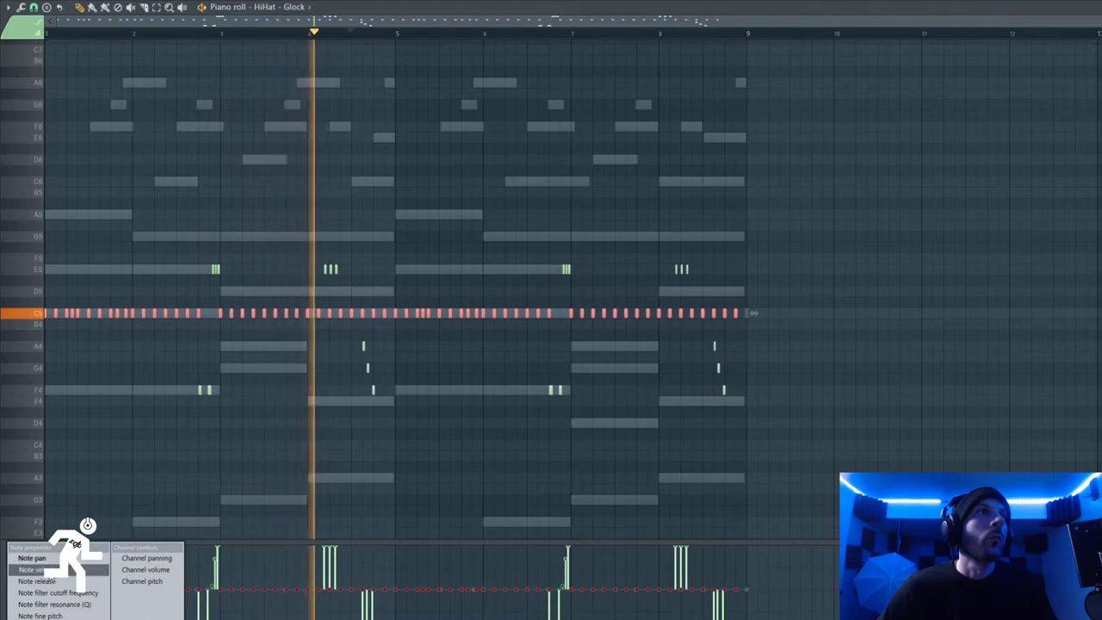
pyautogui.click(35, 569)
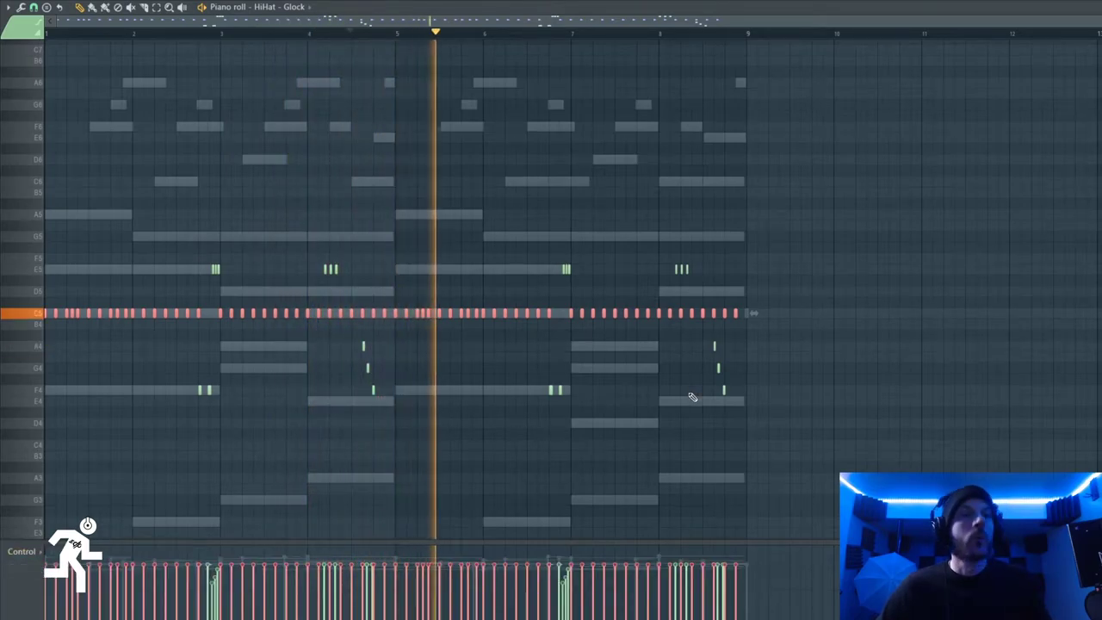
pyautogui.hotkey('alt', 'r')
pyautogui.click(645, 432)
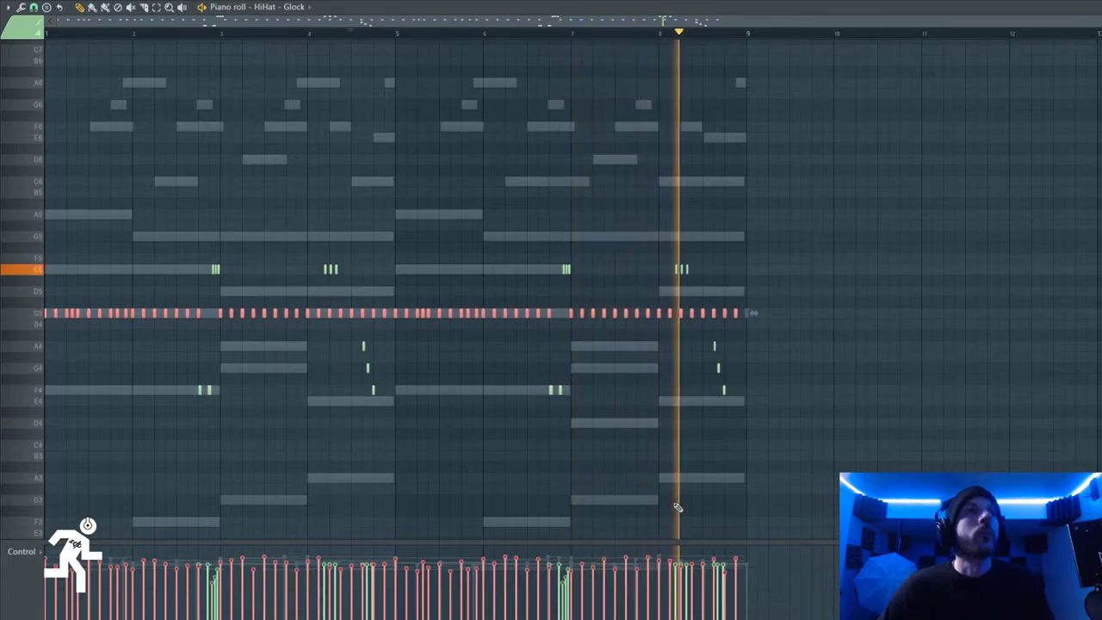
pyautogui.hotkey('alt', 'r')
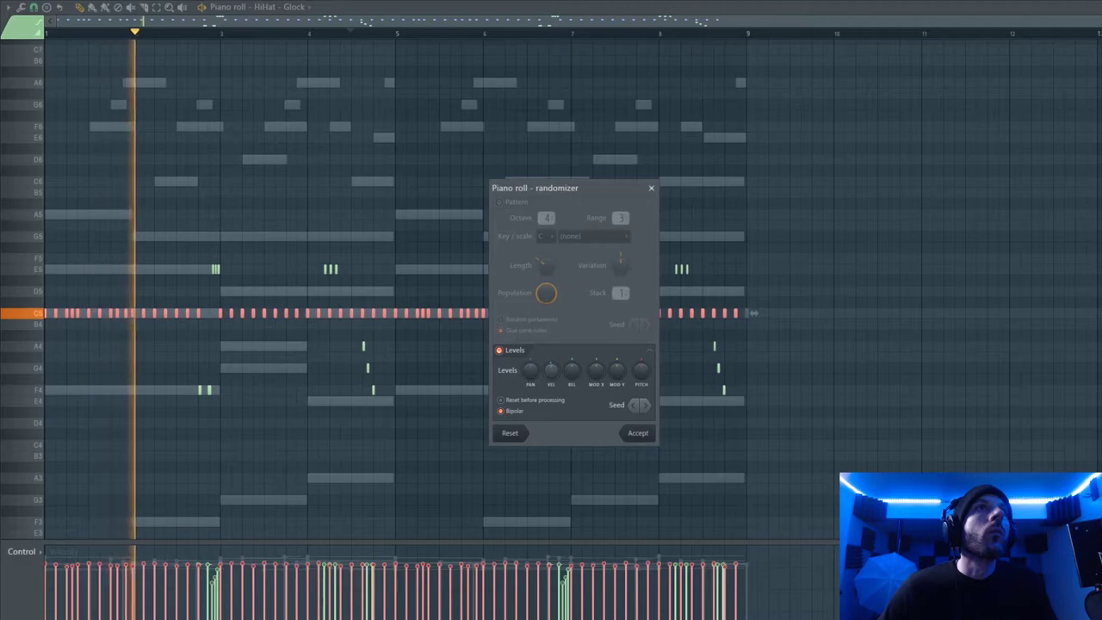
pyautogui.click(638, 434)
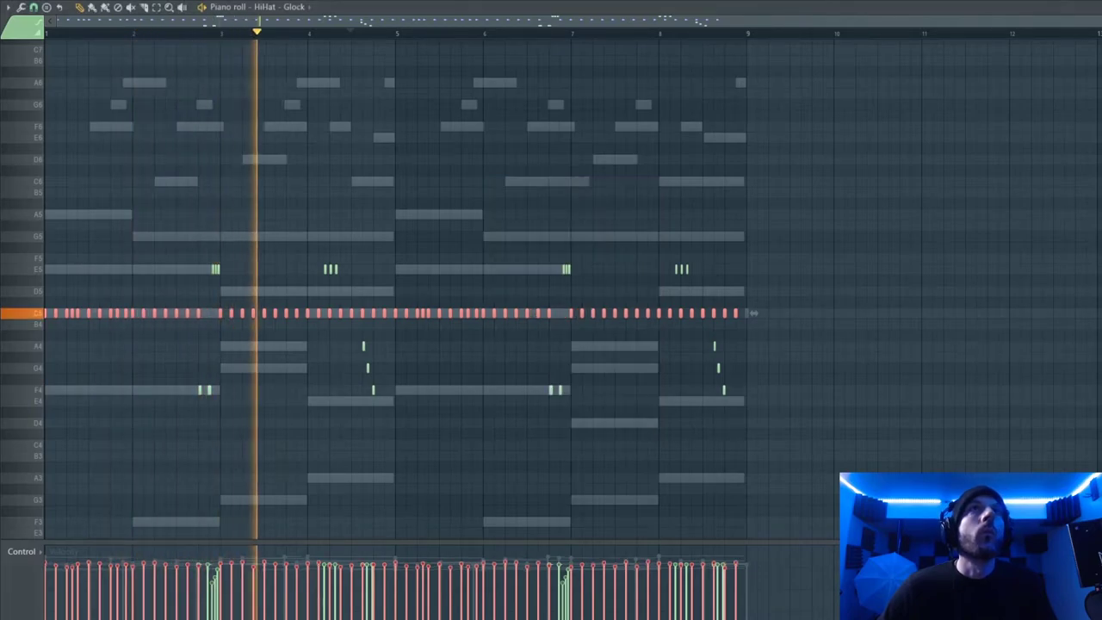
# Step: Delete the E5 hits, the descending A4, G4, F4 run and several of the C5 hats in bar 8
pyautogui.moveTo(1077, 20); pyautogui.dragTo(663, 63)
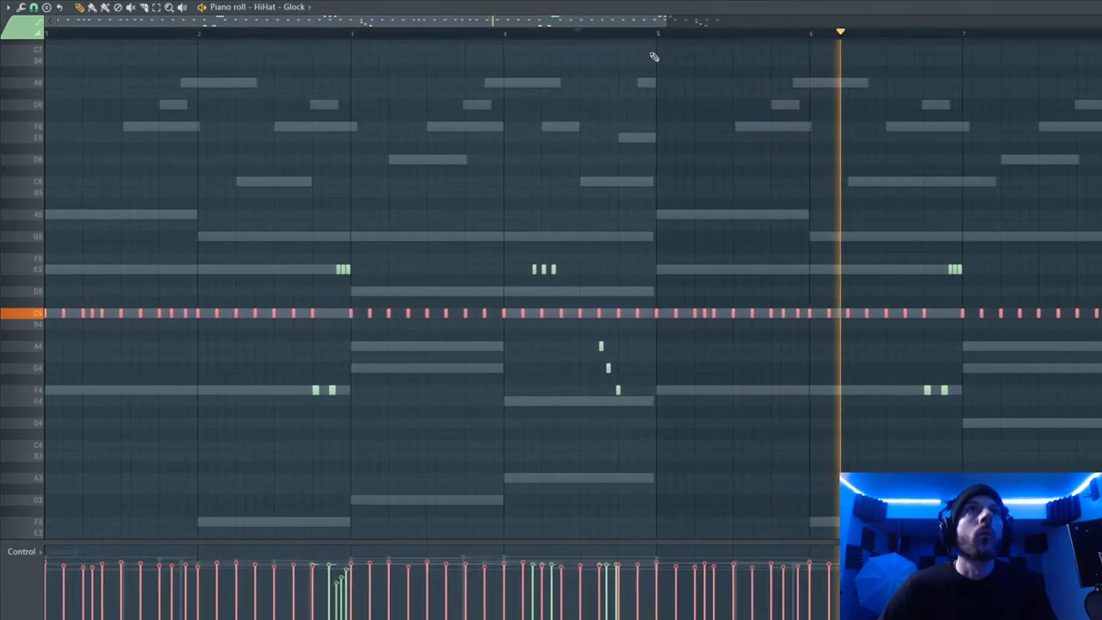
pyautogui.moveTo(633, 21)
pyautogui.mouseDown()
pyautogui.moveTo(740, 36)
pyautogui.moveTo(850, 84)
pyautogui.mouseUp()
pyautogui.rightClick(744, 269)
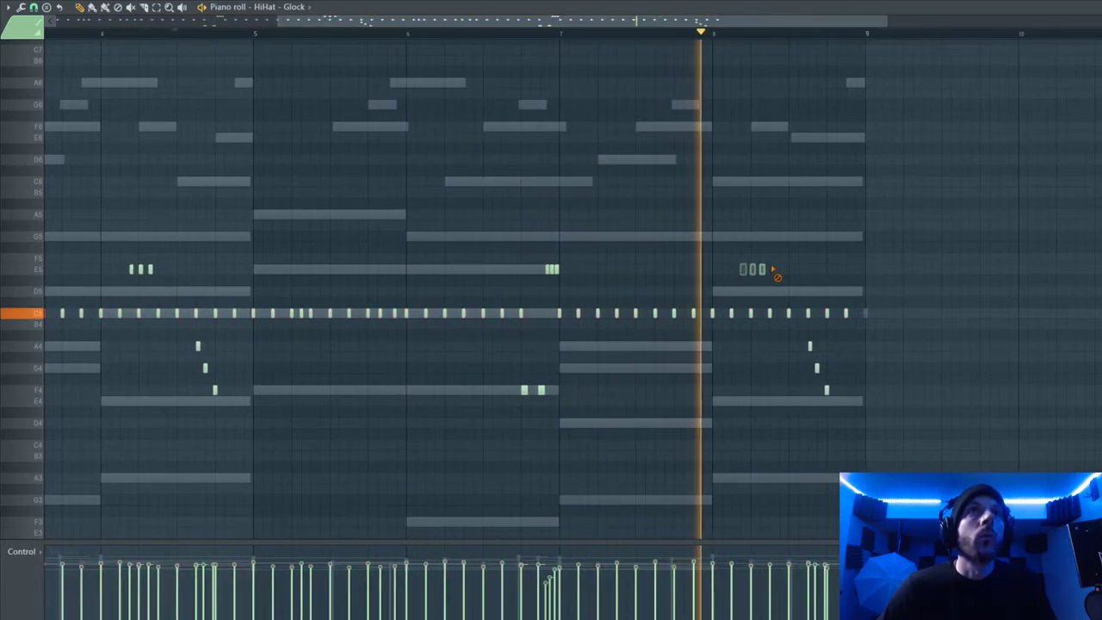
pyautogui.rightClick(731, 315)
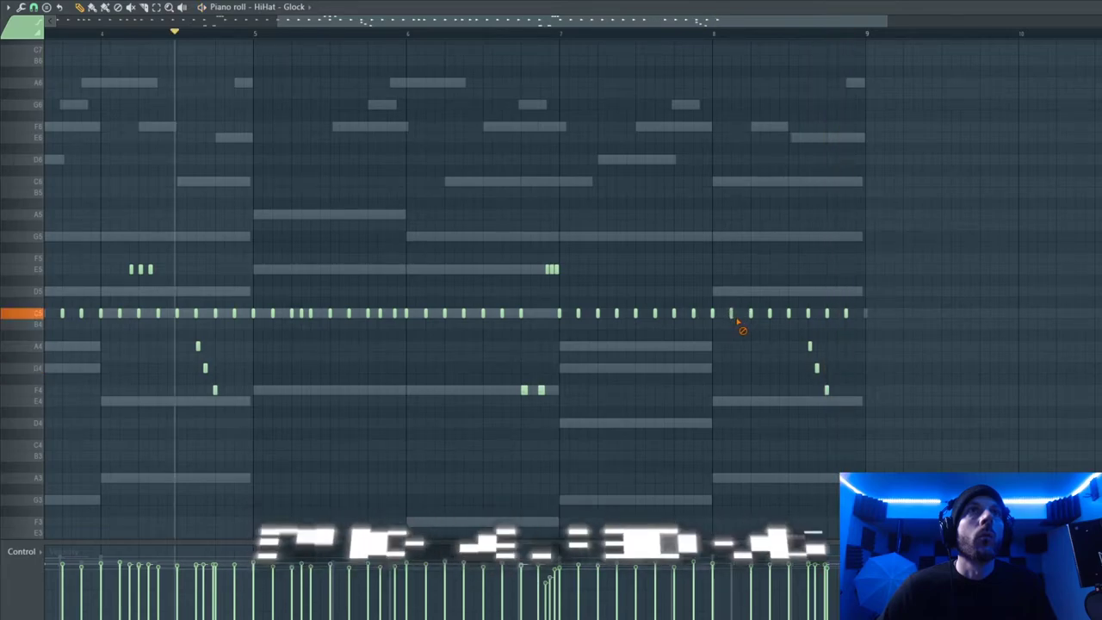
pyautogui.rightClick(806, 345)
pyautogui.rightClick(816, 367)
pyautogui.rightClick(826, 390)
pyautogui.rightClick(807, 312)
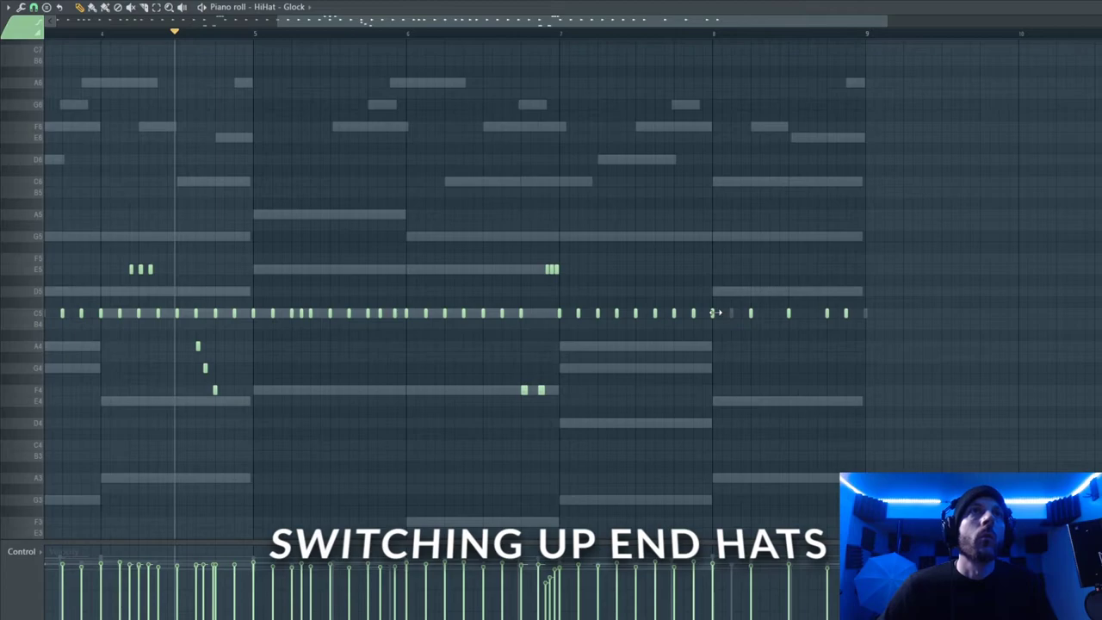
# Step: Add two short pairs of A4 hats in bar 8, at its start and past its middle, and close the piano roll
pyautogui.press('space')
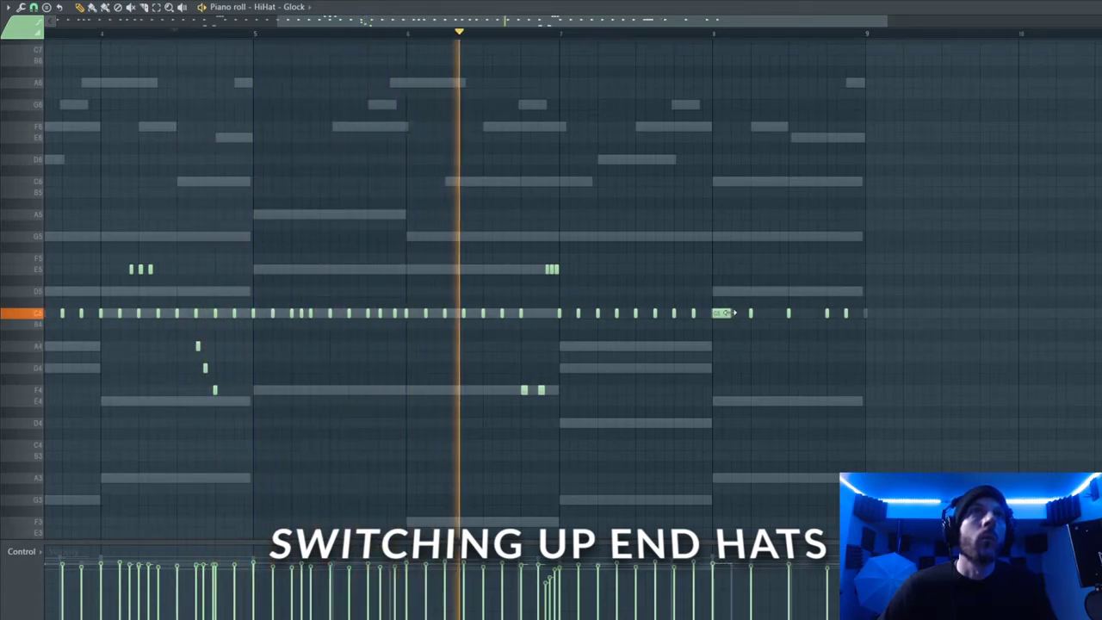
pyautogui.moveTo(723, 314); pyautogui.dragTo(727, 345)
pyautogui.scroll(-3, 396, 298)
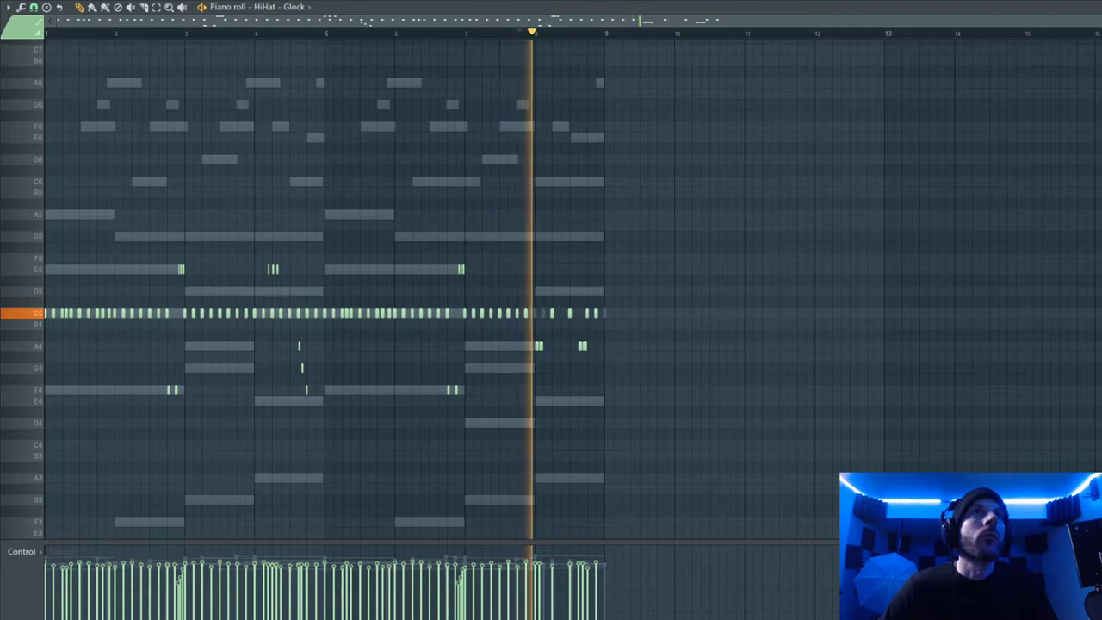
pyautogui.press('Escape')
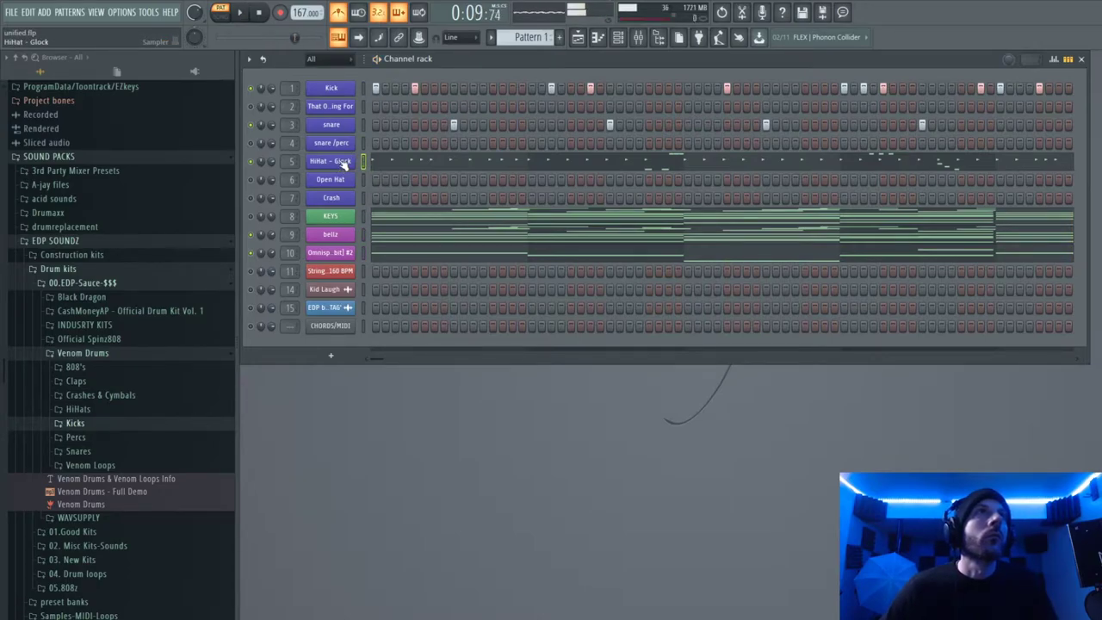
# Step: Remove the final kick past the end of the eight-bar pattern and play the pattern from the beginning
pyautogui.moveTo(377, 359); pyautogui.dragTo(772, 359)
pyautogui.moveTo(671, 363); pyautogui.dragTo(446, 373)
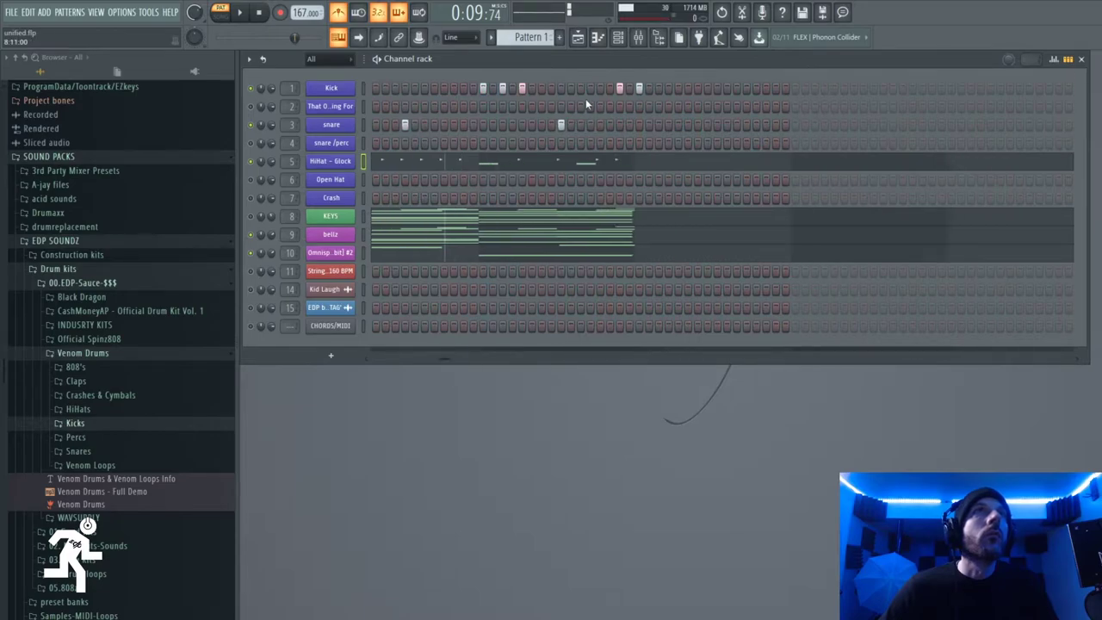
pyautogui.click(639, 88)
pyautogui.press('space')
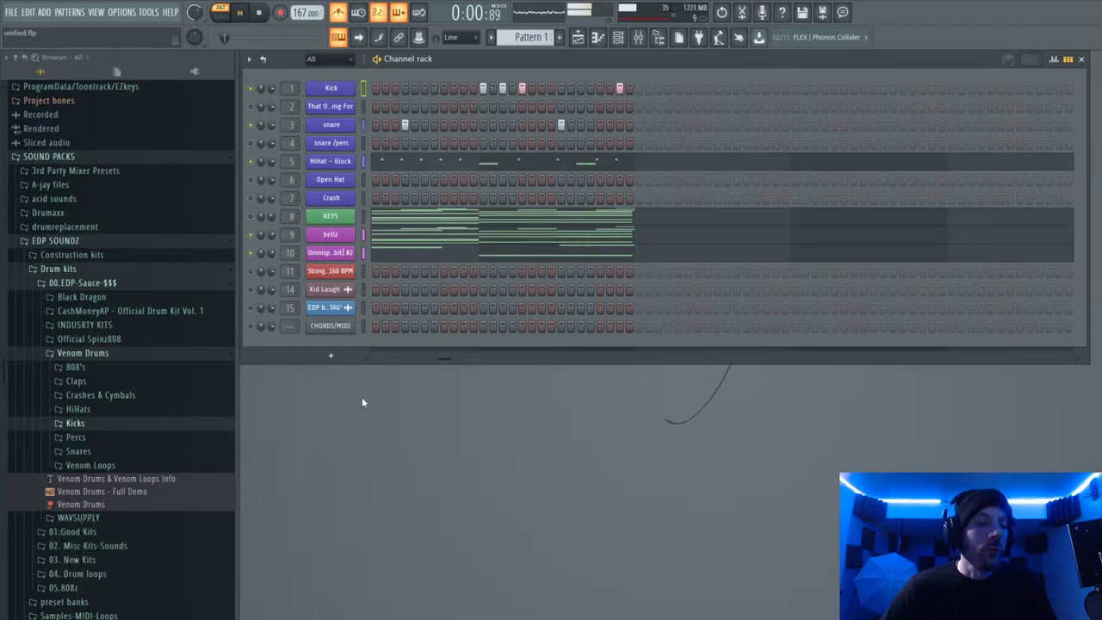
pyautogui.moveTo(449, 360); pyautogui.dragTo(381, 360)
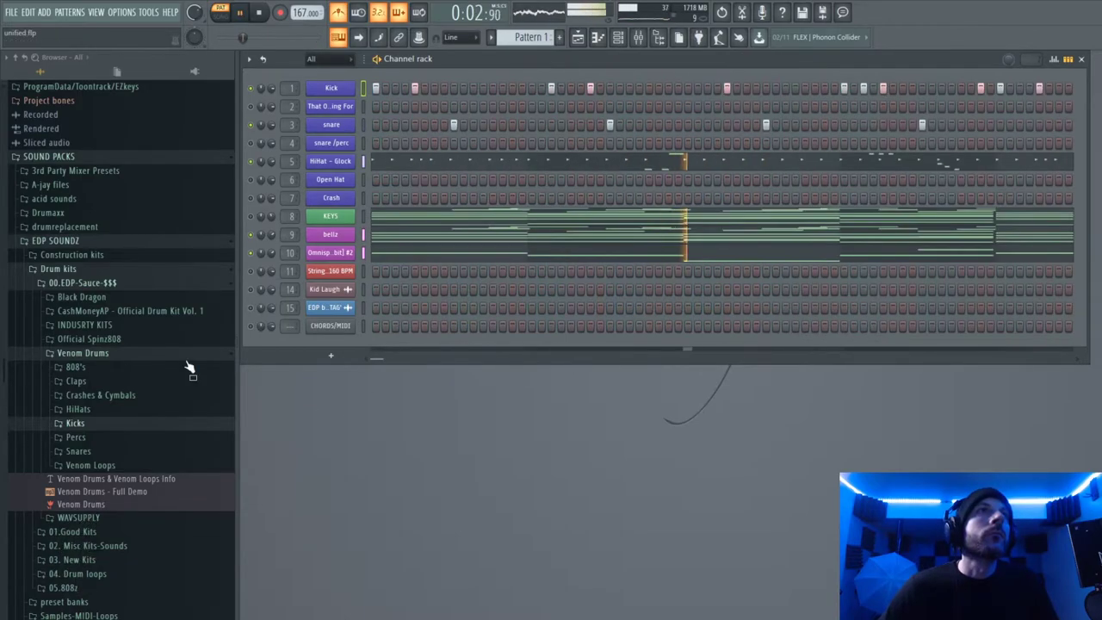
# Step: Lower the Digital amount in the RC-20 Retro Color effect on Omnisphere to 20%
pyautogui.press('space')
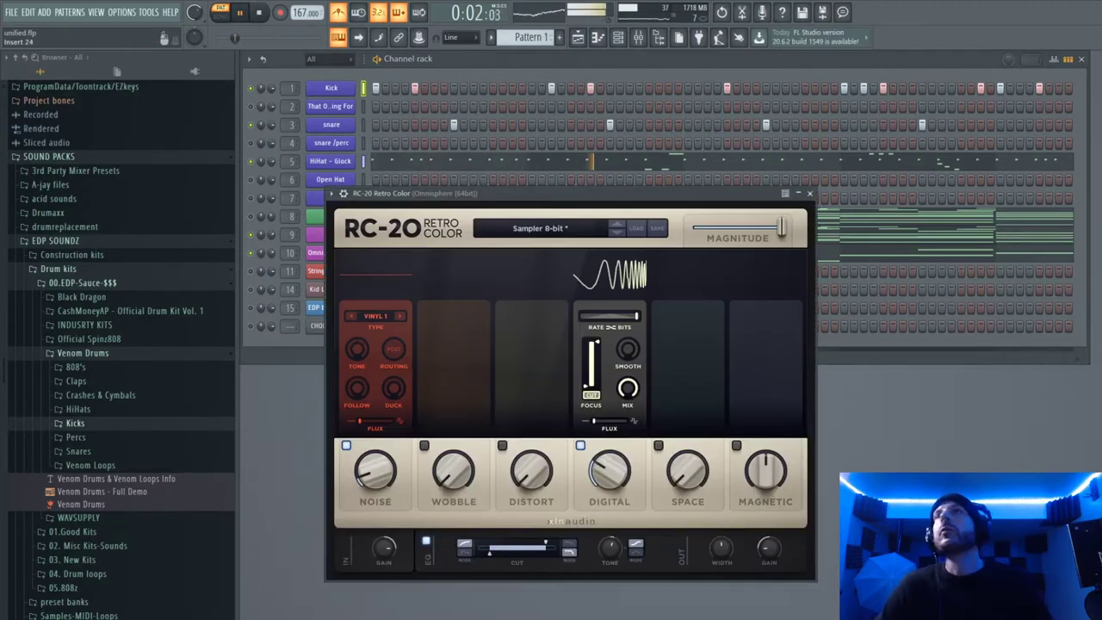
pyautogui.moveTo(611, 481); pyautogui.dragTo(601, 493)
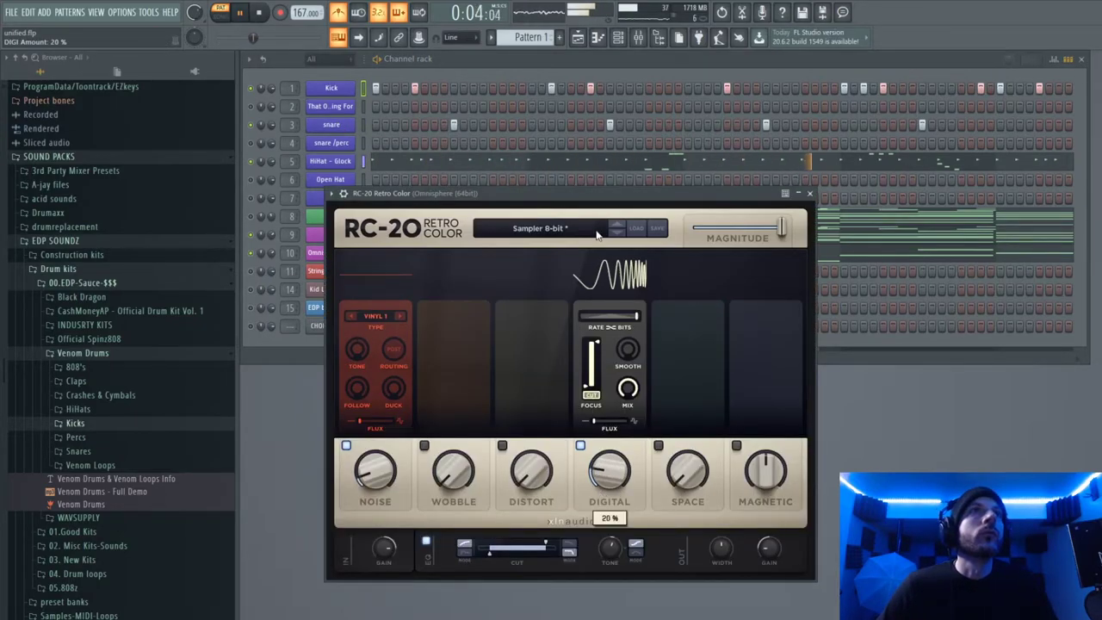
# Step: Reduce the Magnitude slightly in RC-20 Retro Color on Omnisphere and close the effect
pyautogui.moveTo(781, 226); pyautogui.dragTo(762, 225)
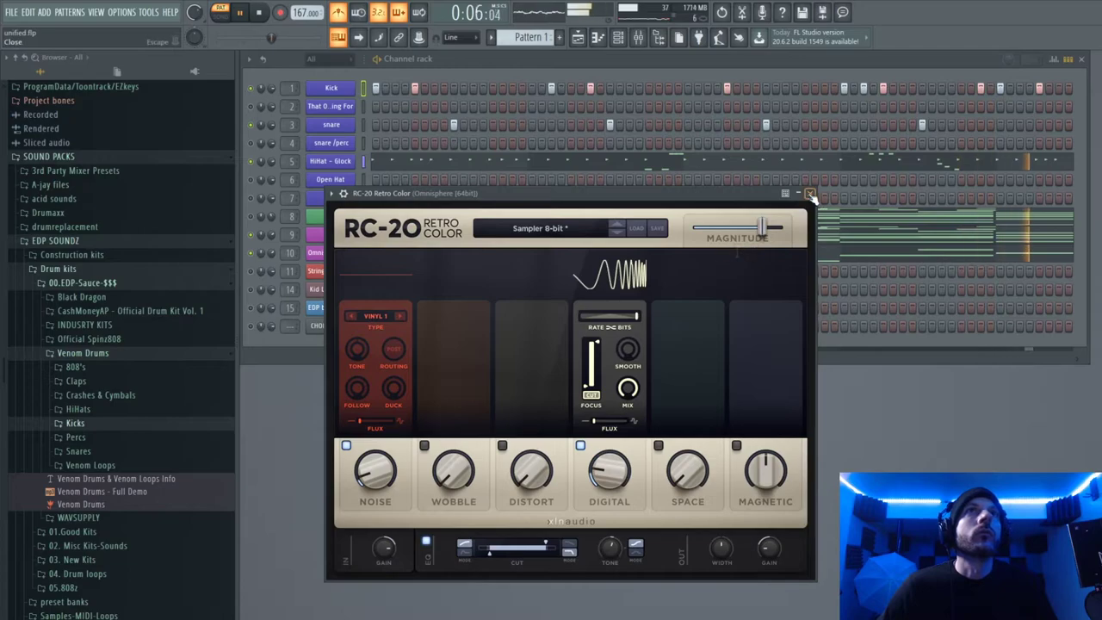
pyautogui.click(810, 195)
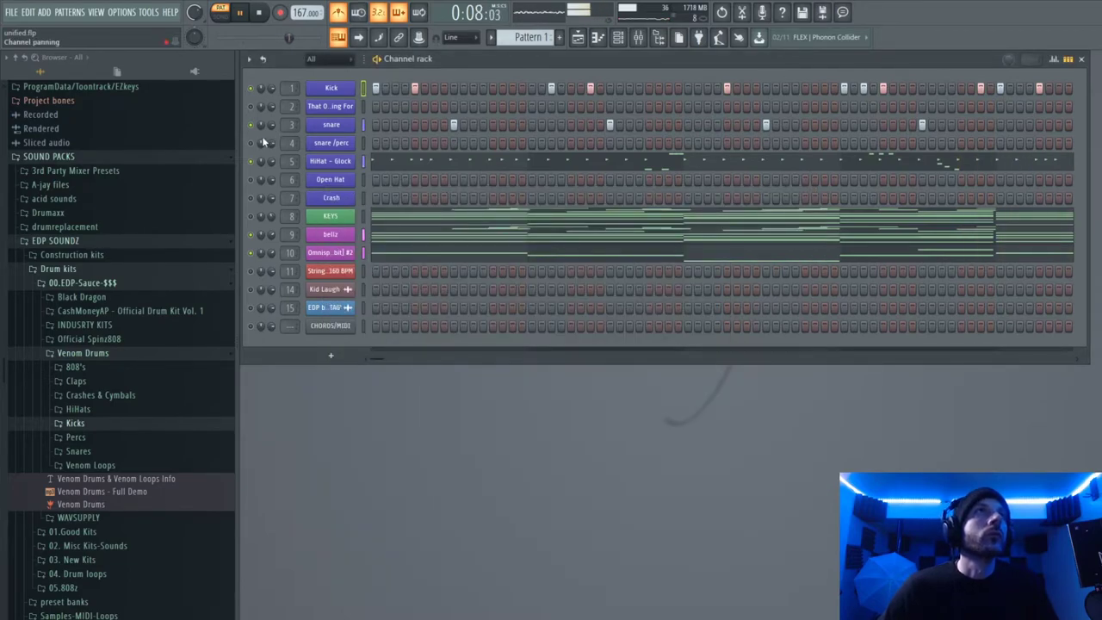
# Step: Place an 808 hit on the first step of the "That One 808 You're Always Looking For" channel and play the pattern
pyautogui.rightClick(347, 107)
pyautogui.click(336, 110)
pyautogui.click(376, 106)
pyautogui.press('space')
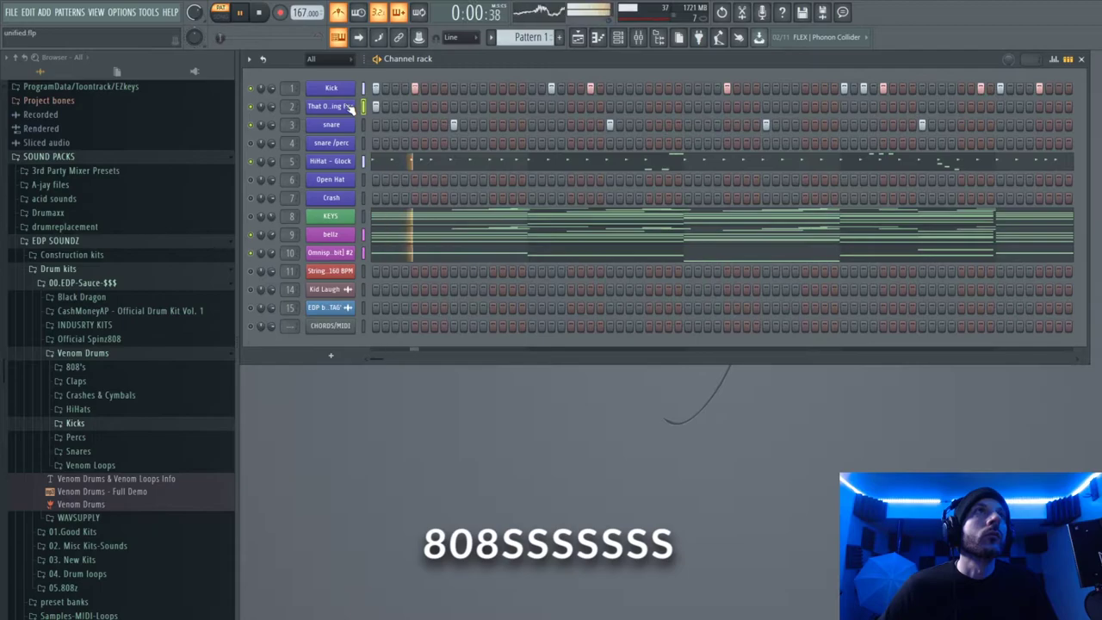
# Step: Open the 808's piano roll, move its first note down to D3 and listen to it
pyautogui.press('space')
pyautogui.click(341, 108)
pyautogui.rightClick(341, 109)
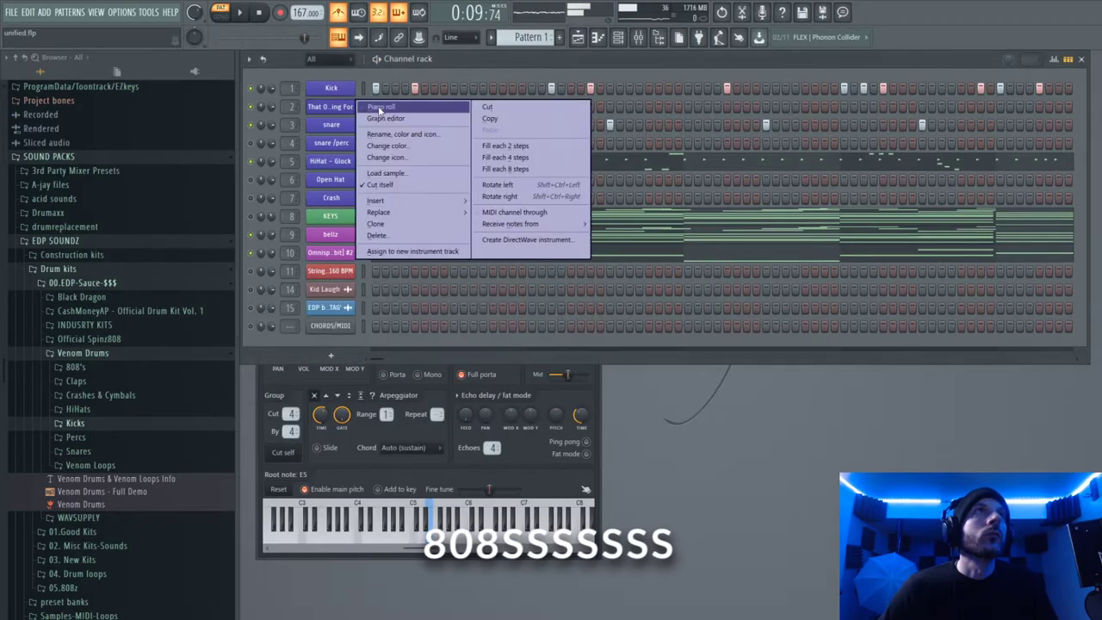
pyautogui.click(377, 109)
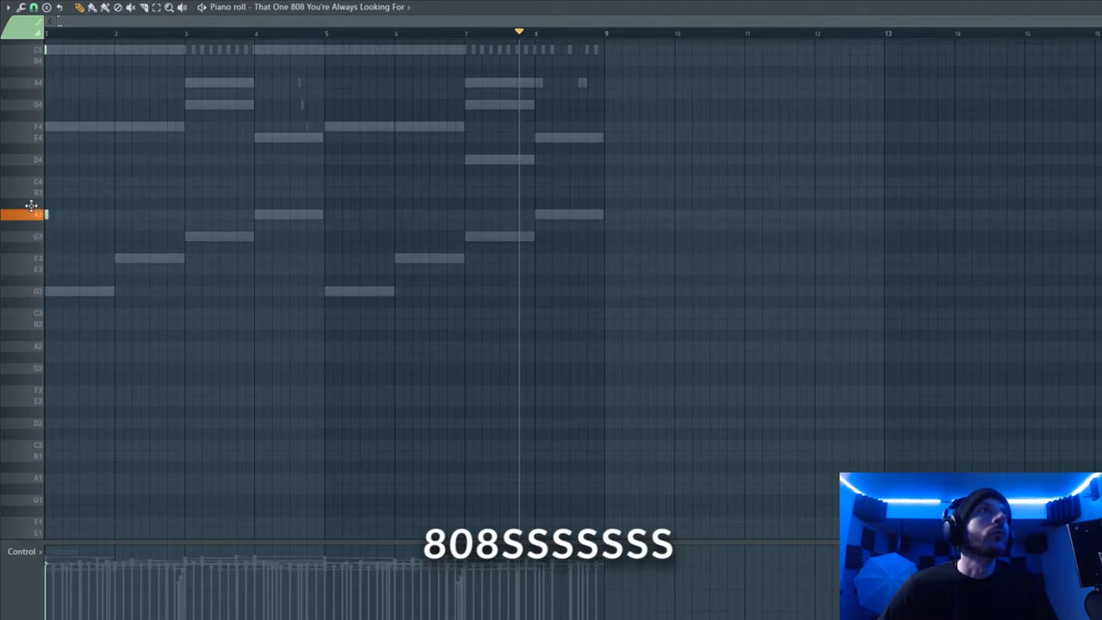
pyautogui.moveTo(31, 191); pyautogui.dragTo(16, 303)
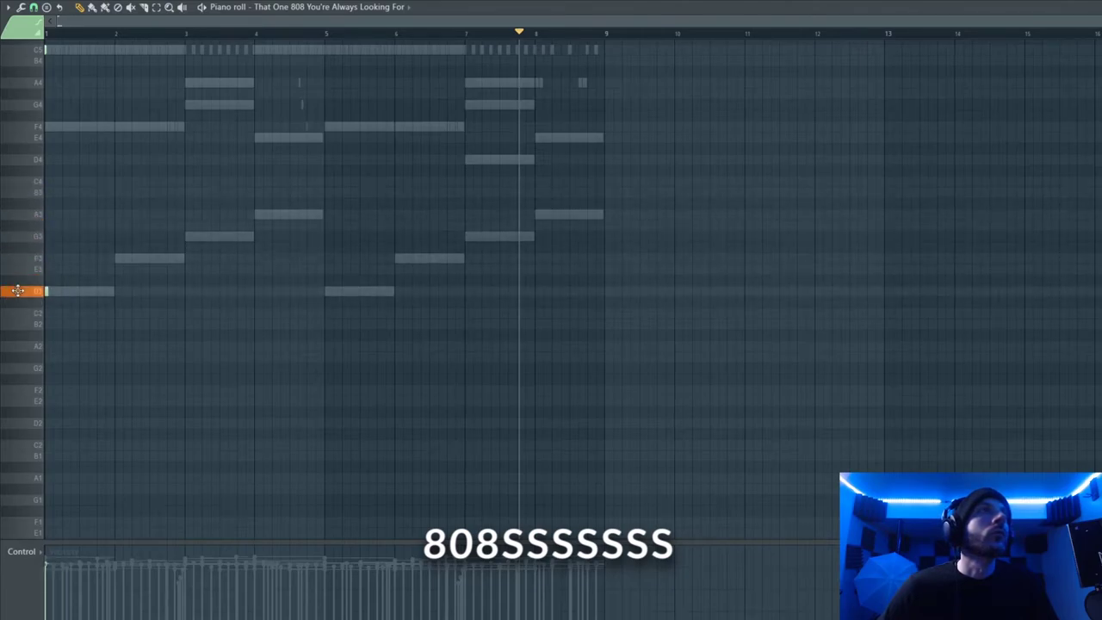
pyautogui.press('space')
pyautogui.press('space')
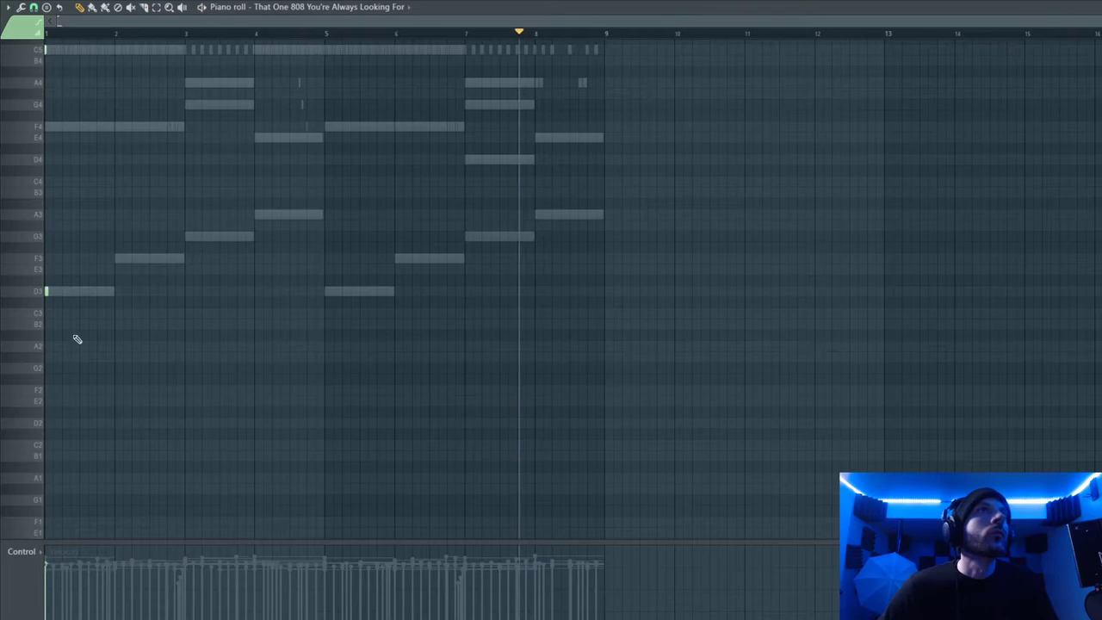
# Step: Replay the start of the pattern several times and move the first 808 note up to F4 to find a fitting pitch
pyautogui.moveTo(89, 277); pyautogui.dragTo(40, 315)
pyautogui.press('space')
pyautogui.press('space')
pyautogui.scroll(3, 95, 150)
pyautogui.press('space')
pyautogui.press('space')
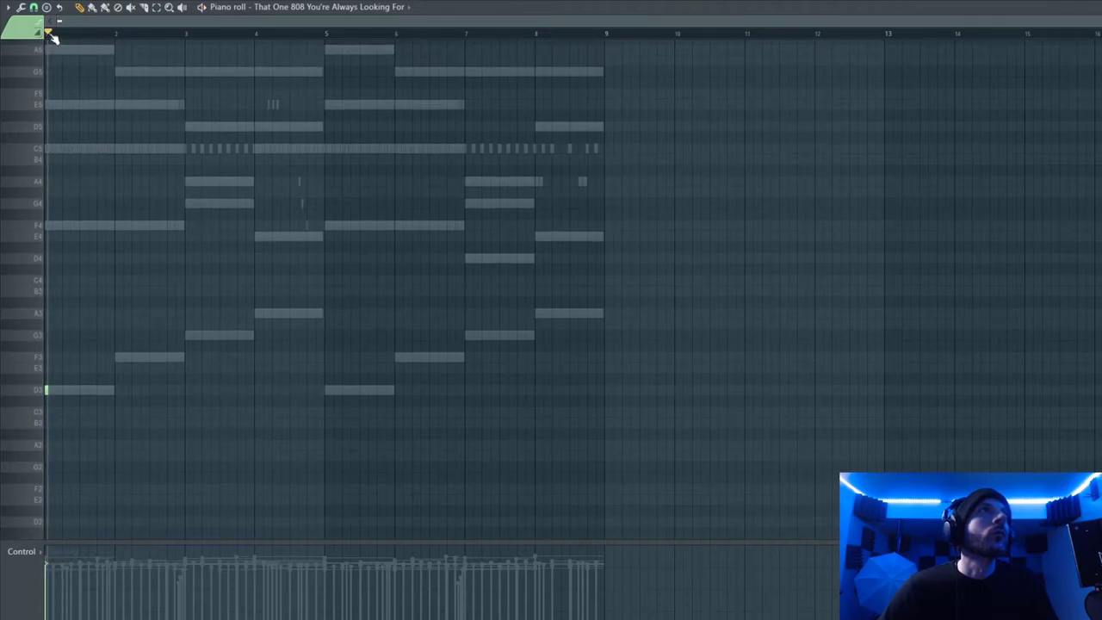
pyautogui.press('space')
pyautogui.press('space')
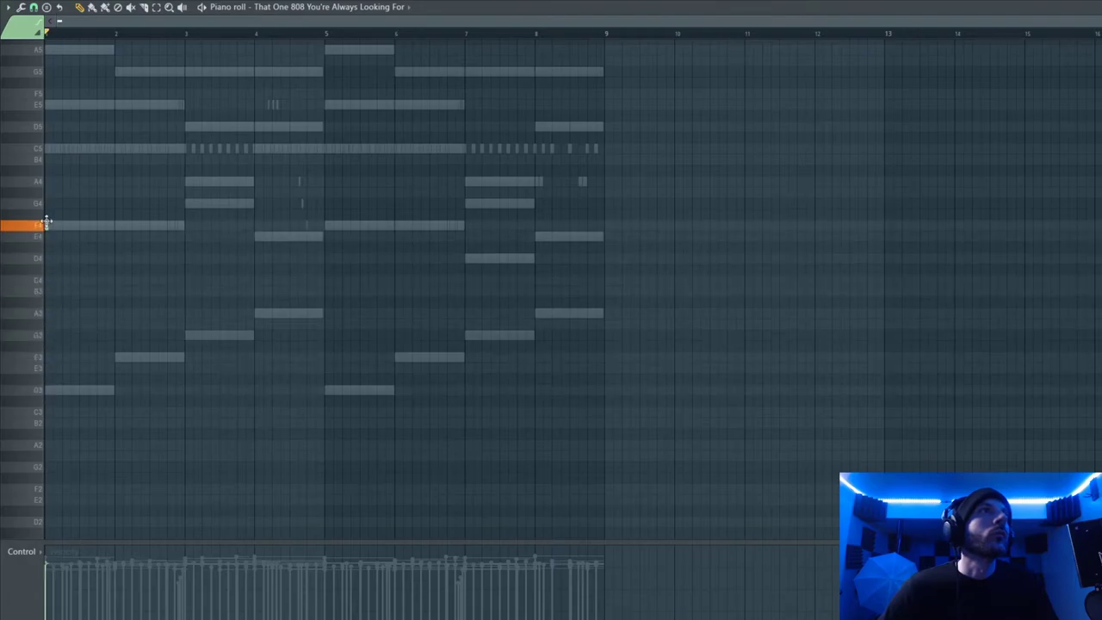
pyautogui.press('space')
pyautogui.scroll(3, 76, 275)
pyautogui.press('space')
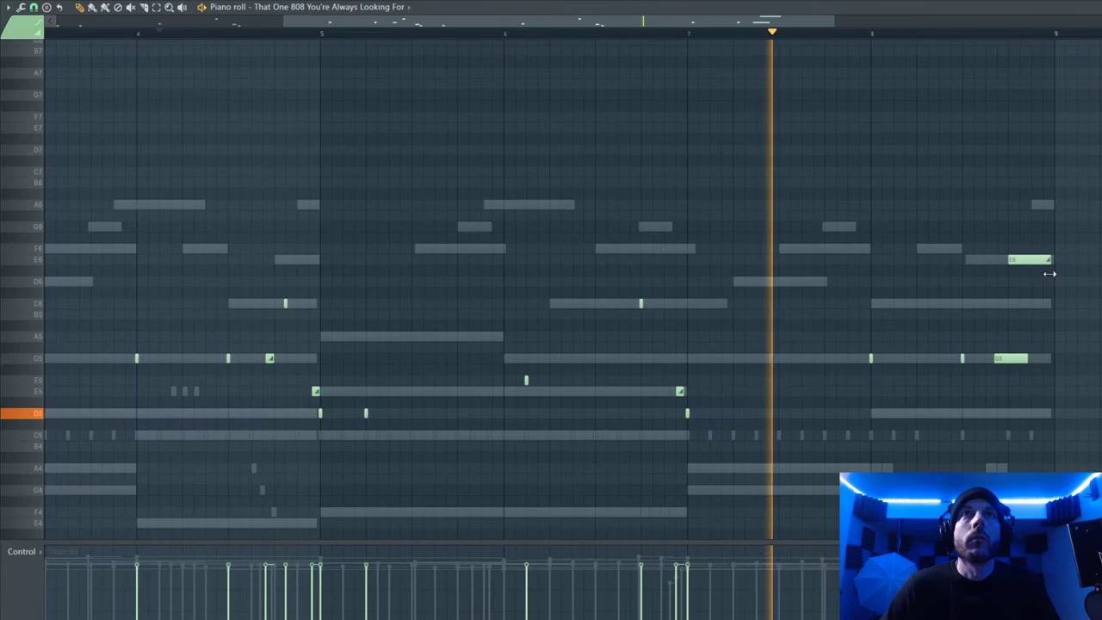
# Step: Extend the last G5 note of the 808 line to the end of bar 8 and close the 808's piano roll and settings
pyautogui.moveTo(1027, 360); pyautogui.dragTo(1052, 361)
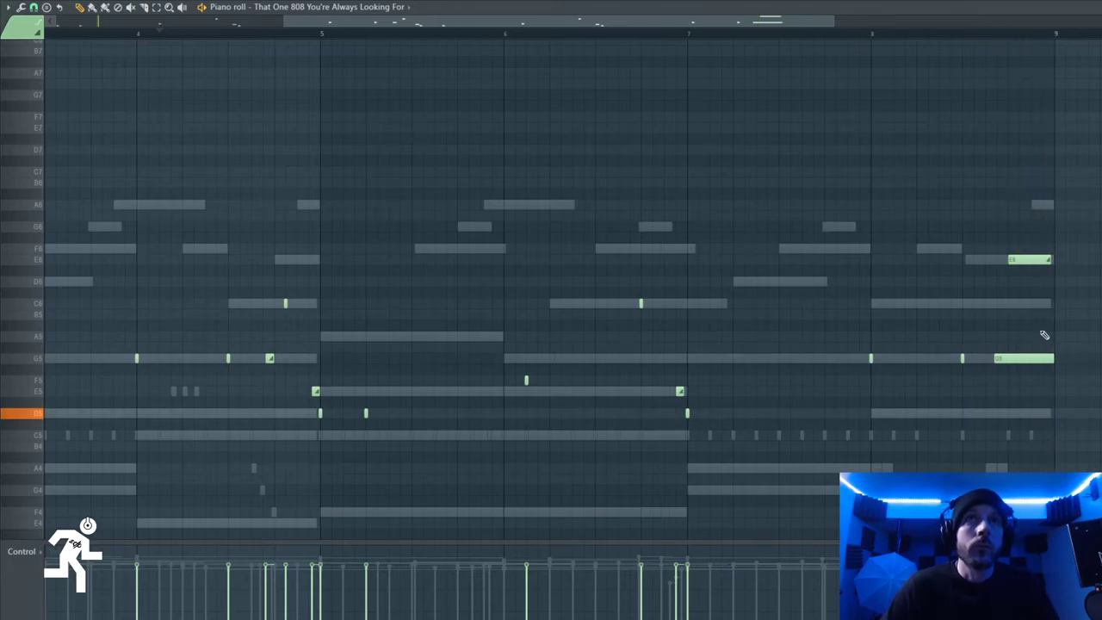
pyautogui.press('Escape')
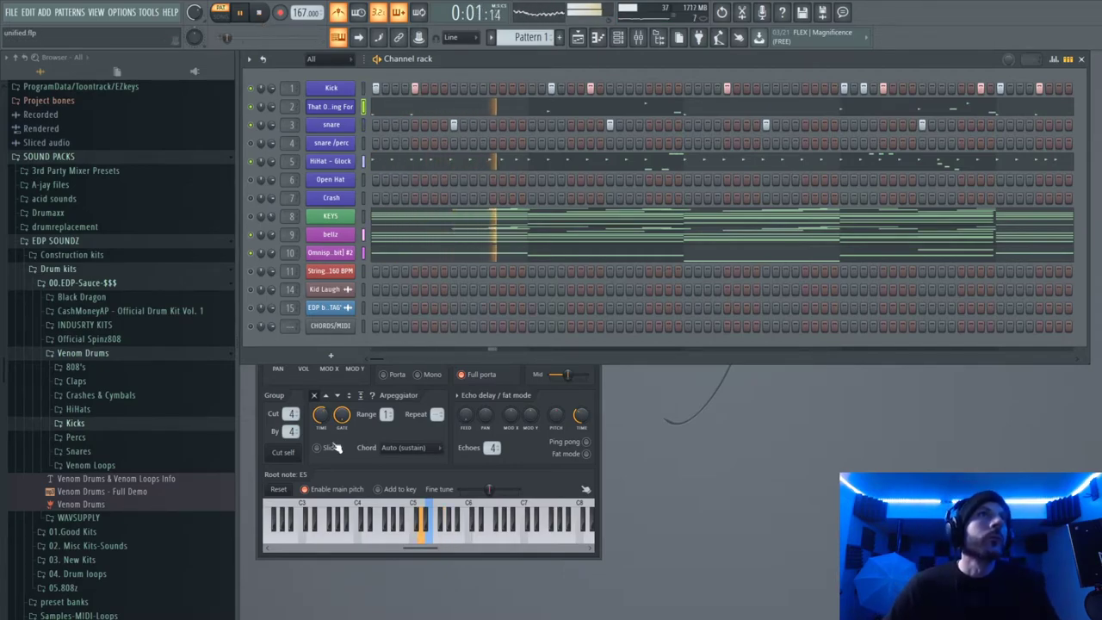
pyautogui.click(558, 410)
pyautogui.click(590, 298)
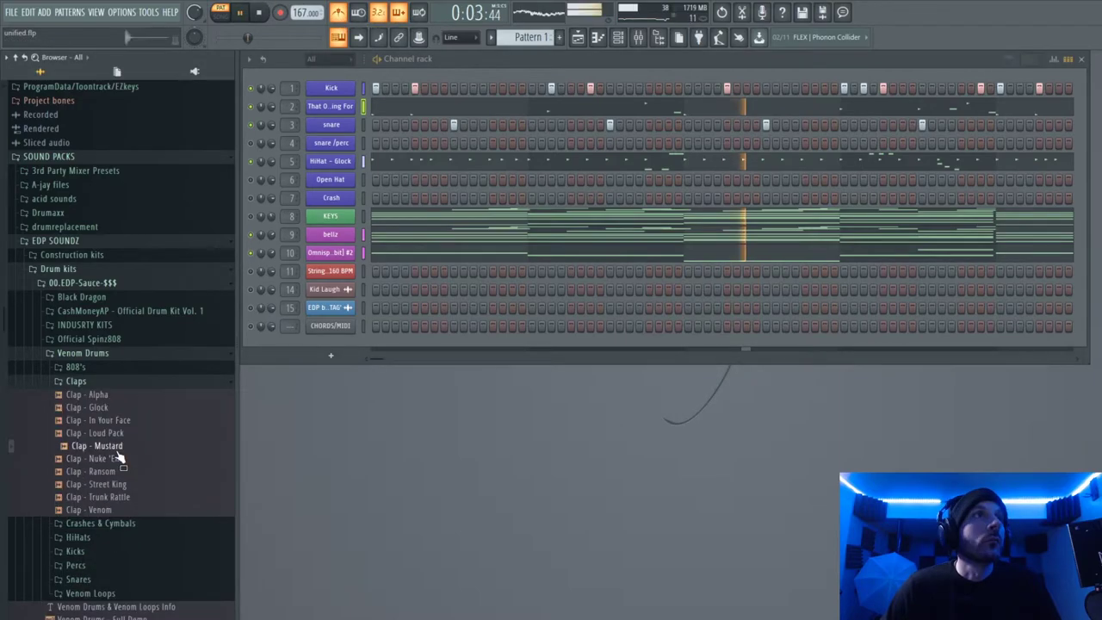
# Step: Audition the Nuke 'Em, Ransom and Trunk Rattle claps from the Venom Drums kit over the beat
pyautogui.click(118, 459)
pyautogui.click(120, 471)
pyautogui.click(125, 459)
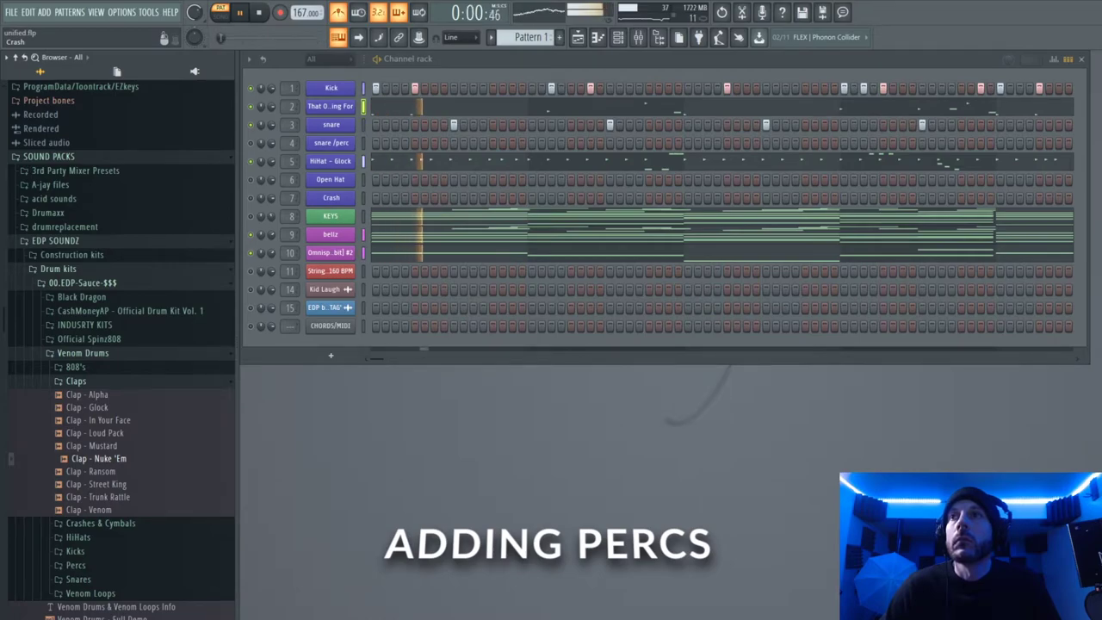
pyautogui.click(114, 498)
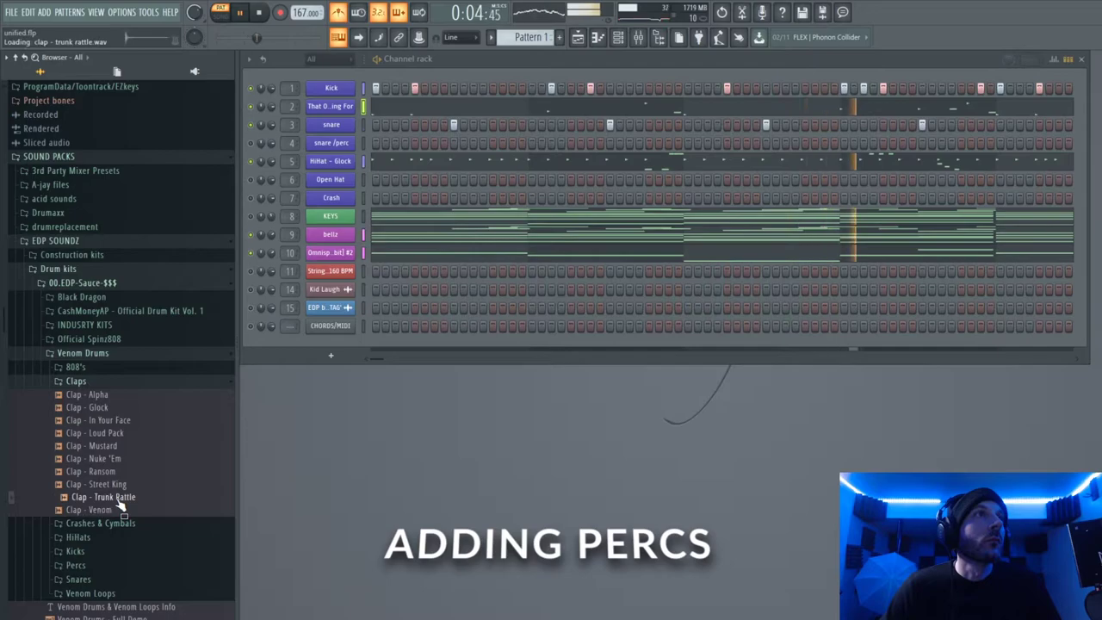
# Step: Audition the Nuke 'Em and Ransom percs in the Venom Drums kit and load Perc - Nuke 'Em into the snare /perc channel
pyautogui.click(76, 564)
pyautogui.click(95, 564)
pyautogui.click(101, 576)
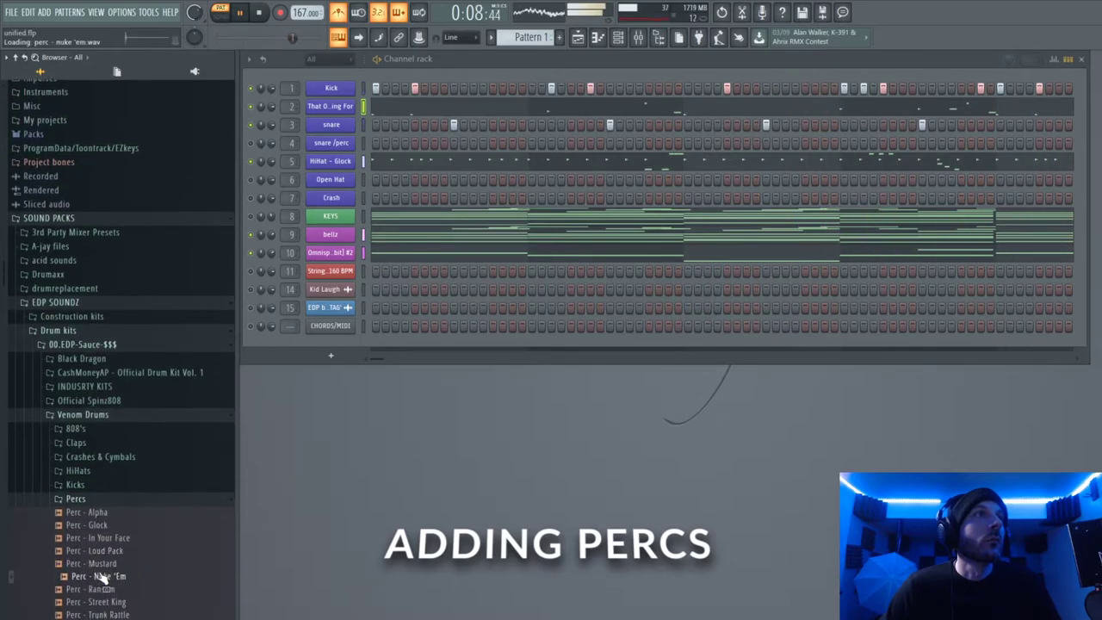
pyautogui.click(109, 591)
pyautogui.click(109, 580)
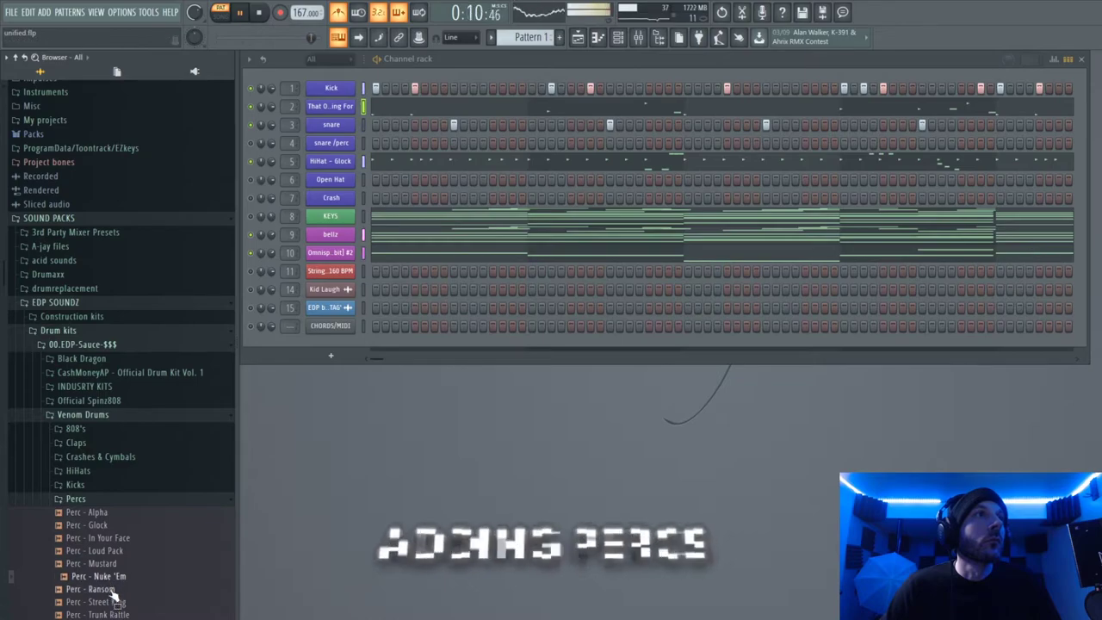
pyautogui.moveTo(113, 578); pyautogui.dragTo(338, 143)
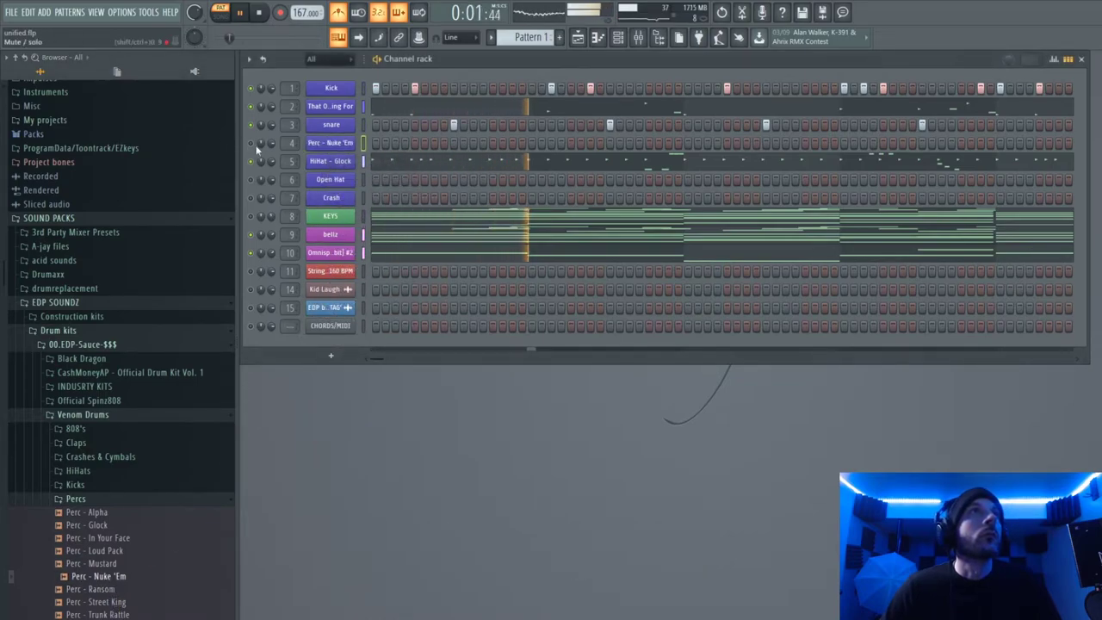
# Step: Place Perc - Nuke 'Em hits on steps 11, 15, 47, 51 and 59 of the pattern and save the project
pyautogui.click(512, 143)
pyautogui.click(472, 143)
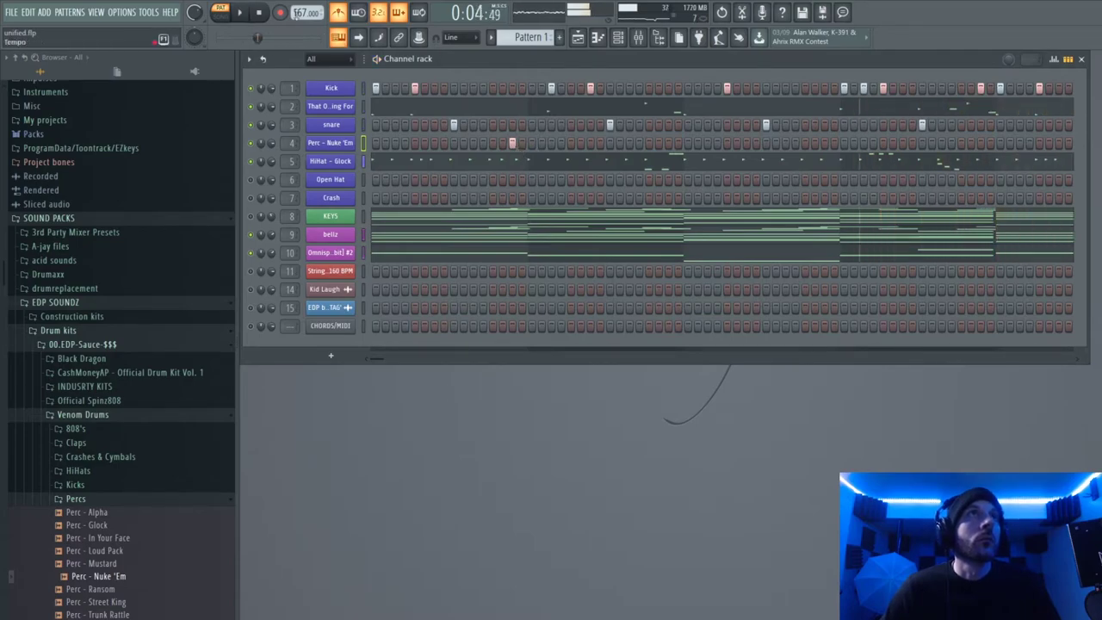
pyautogui.click(824, 142)
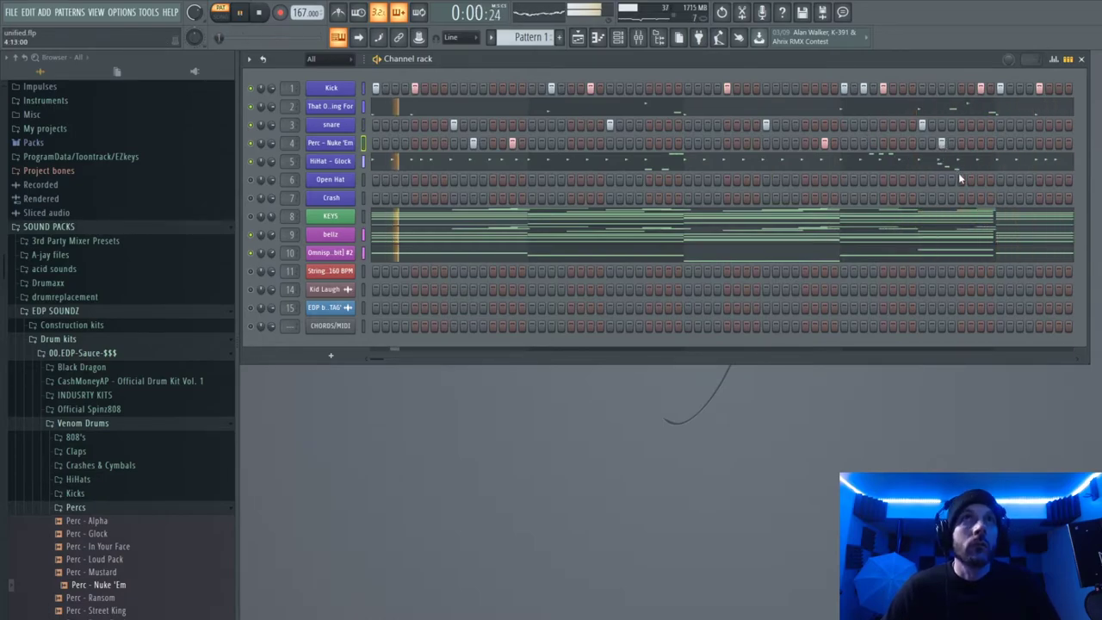
pyautogui.hotkey('ctrl', 's')
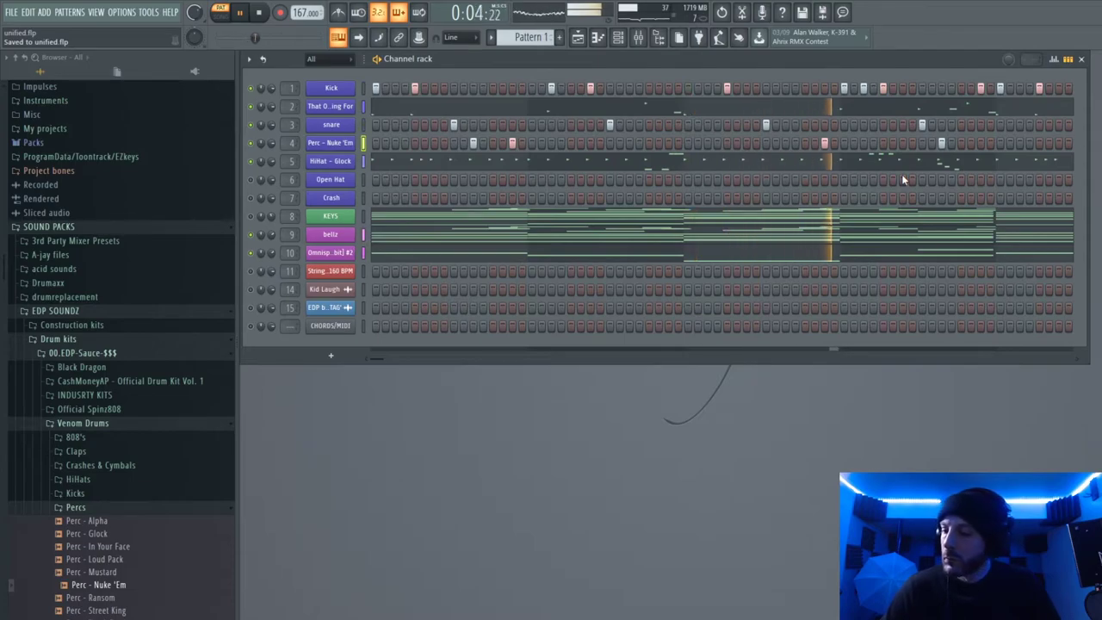
pyautogui.click(853, 143)
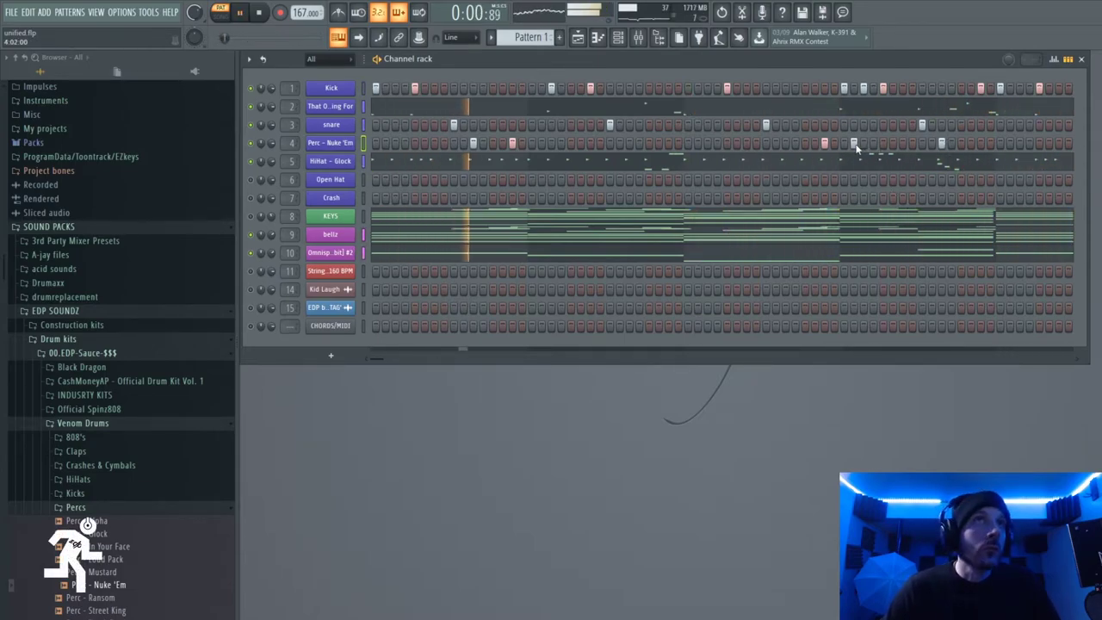
pyautogui.click(863, 145)
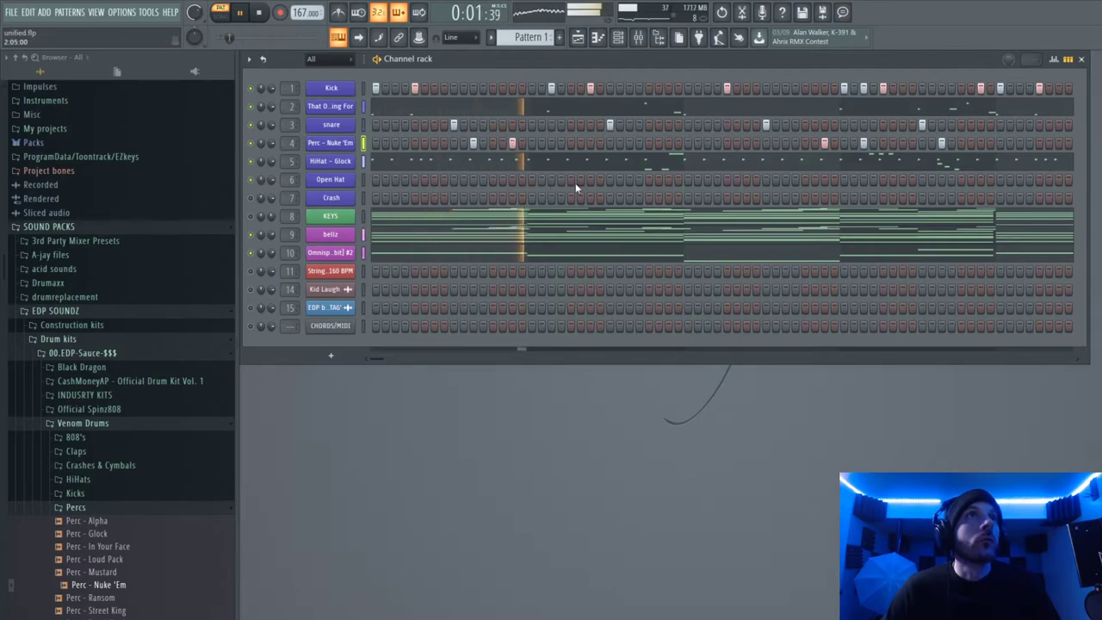
# Step: Add an open hat hit on step 45 and replace that channel's sample with HiHat - Loud Pack from the Venom Drums kit
pyautogui.click(805, 179)
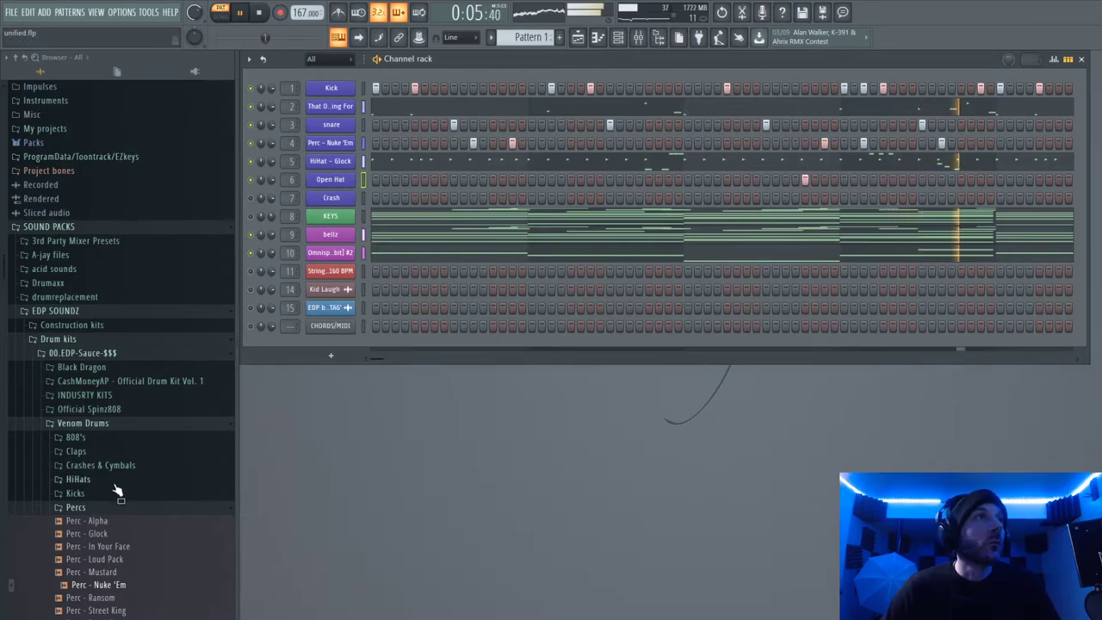
pyautogui.click(103, 509)
pyautogui.click(108, 532)
pyautogui.moveTo(127, 531); pyautogui.dragTo(318, 179)
pyautogui.press('space')
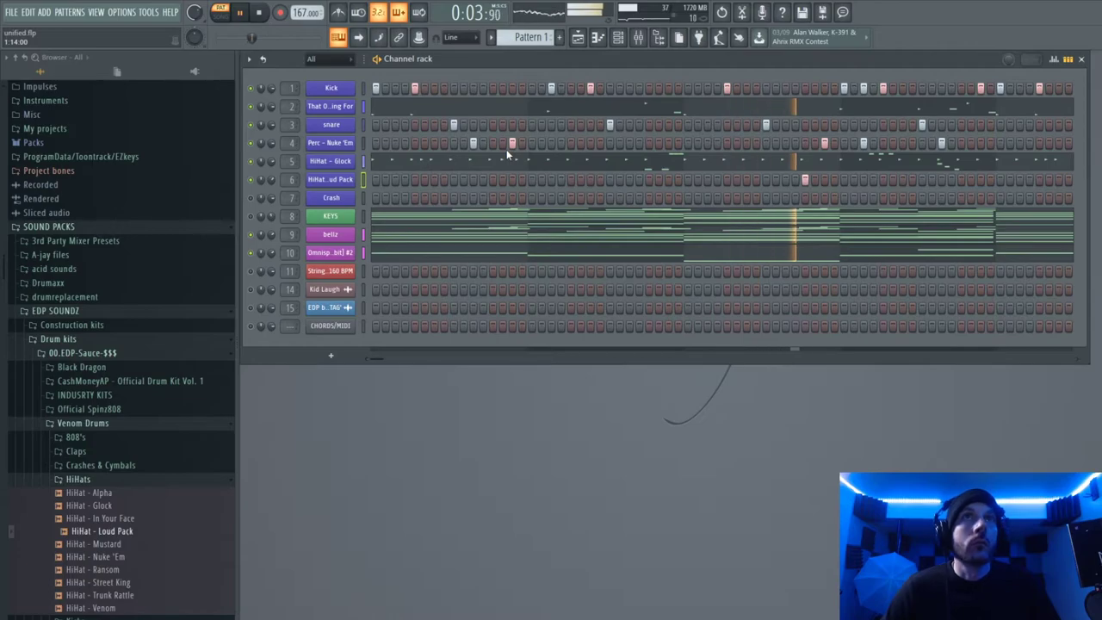
# Step: Review the Loud Pack hat's sampler settings and use Fruity Delay 3 instead of Fruity Delay 2 on the Open Hat mixer track
pyautogui.click(339, 180)
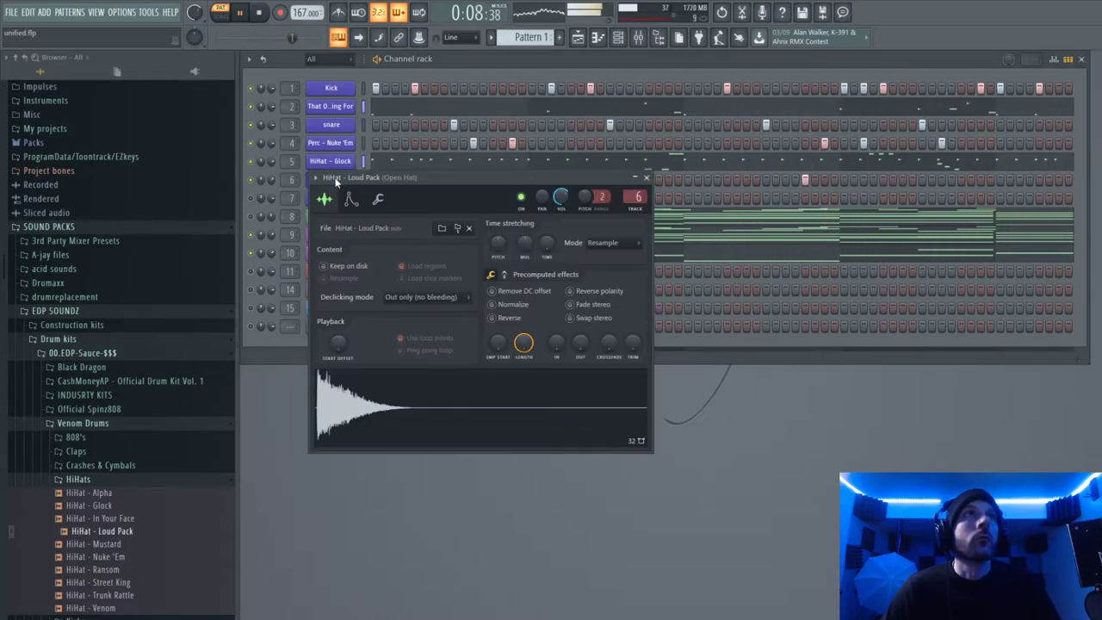
pyautogui.click(646, 177)
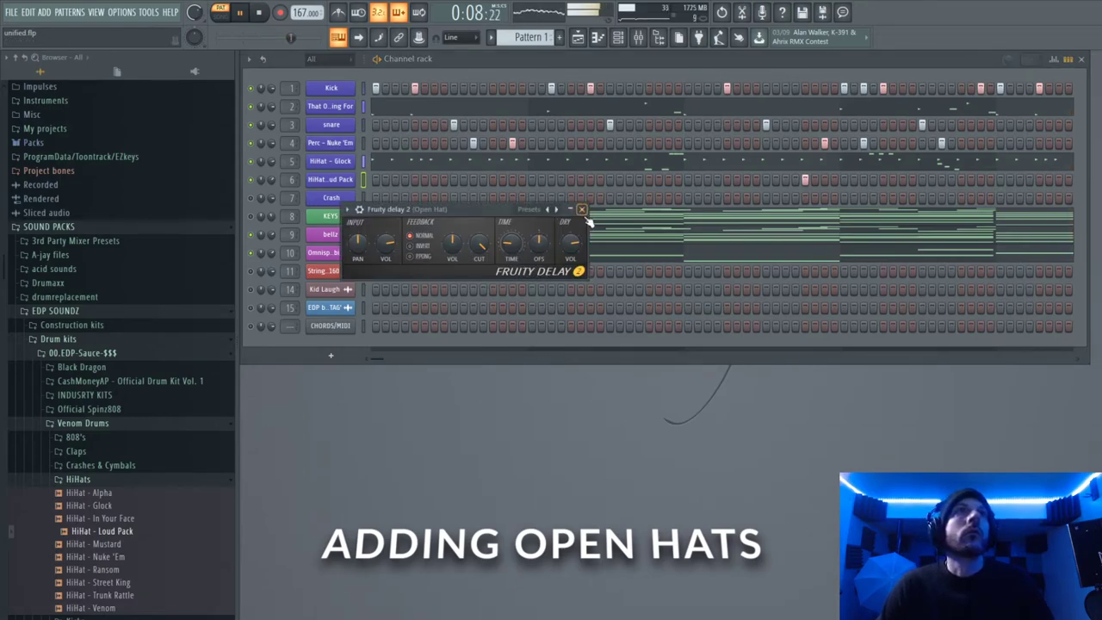
pyautogui.click(581, 209)
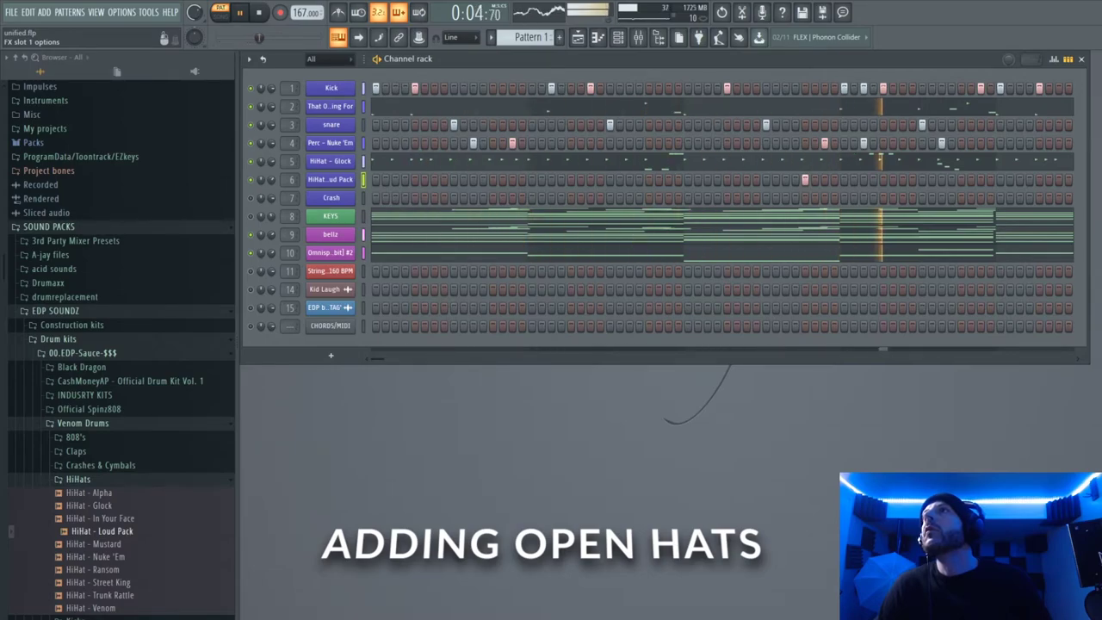
pyautogui.press('space')
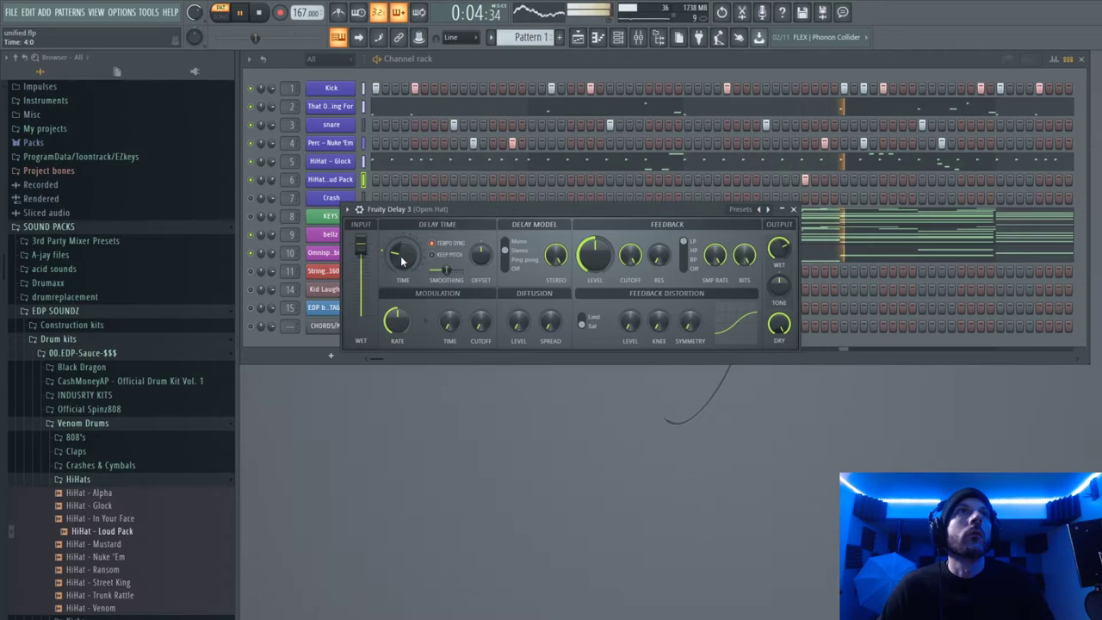
pyautogui.click(794, 209)
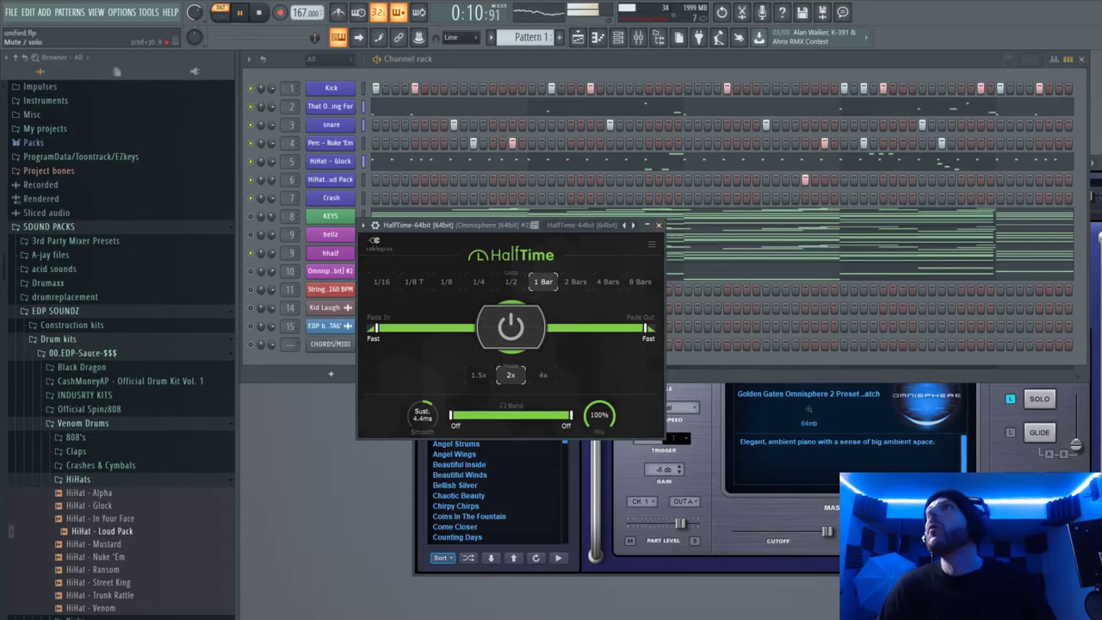
# Step: Close the HalfTime effect, confirm deleting the selected plugin and stop playback
pyautogui.click(658, 225)
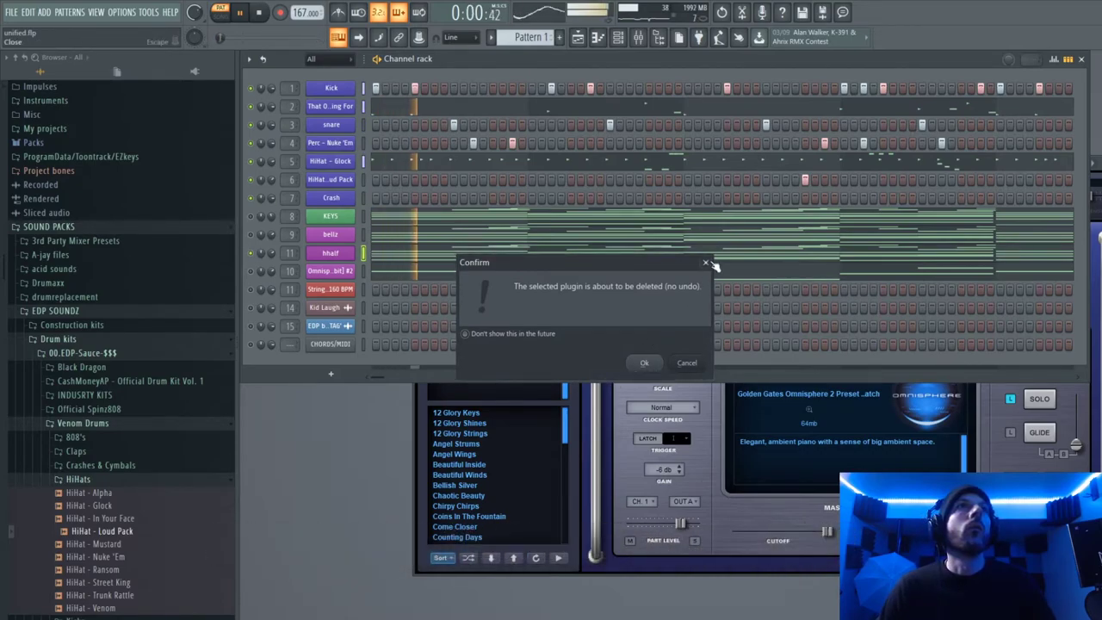
pyautogui.click(644, 362)
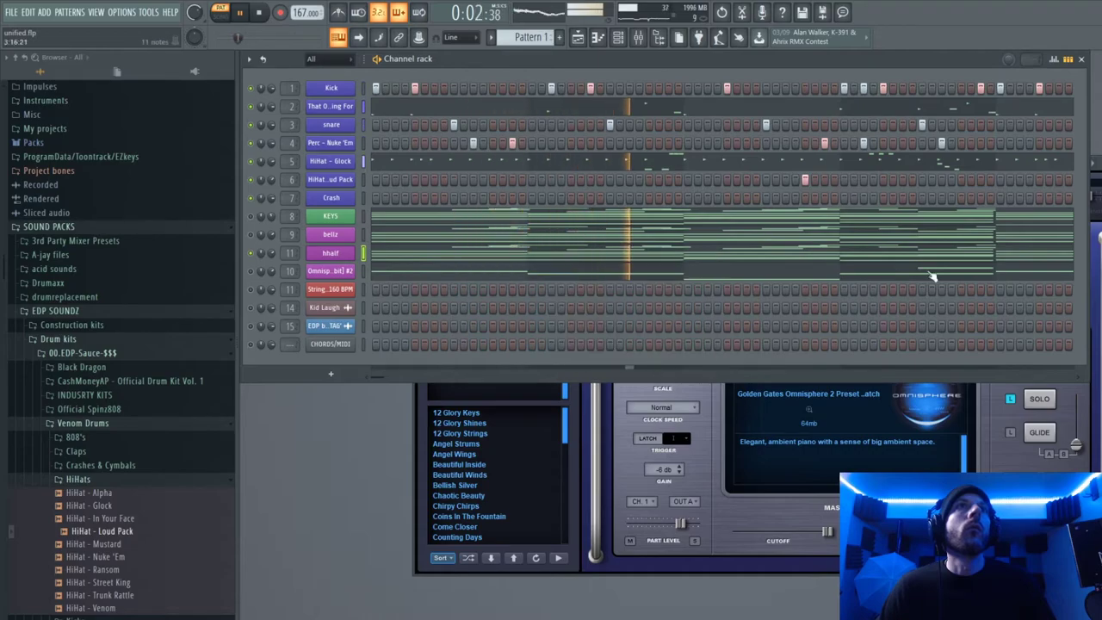
pyautogui.press('space')
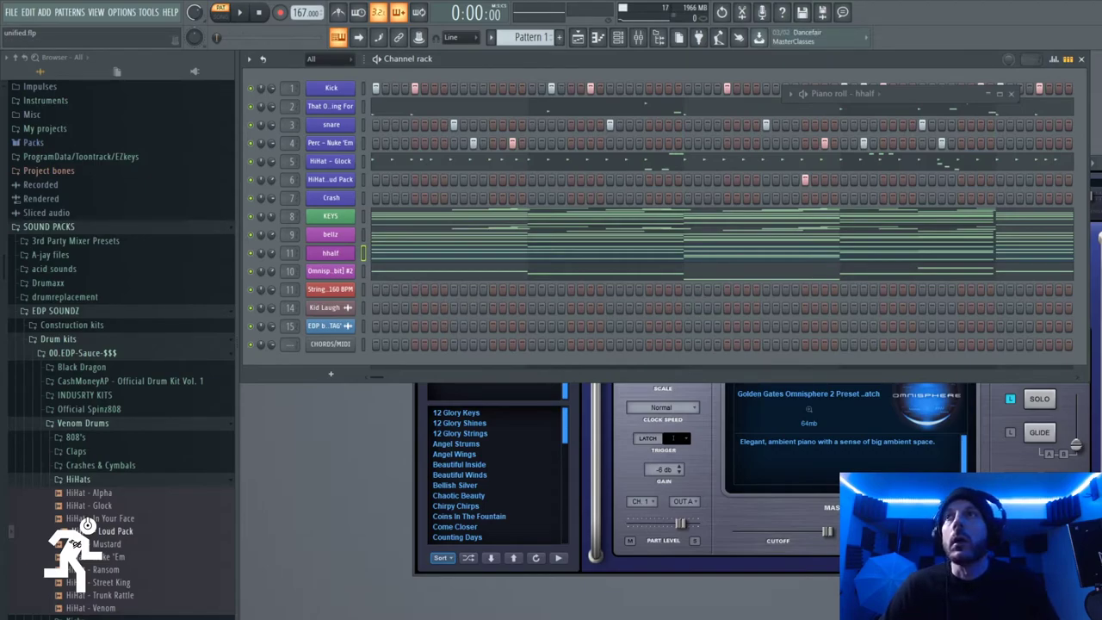
# Step: Bring the mixer into view and maximize it
pyautogui.moveTo(695, 0); pyautogui.dragTo(695, 273)
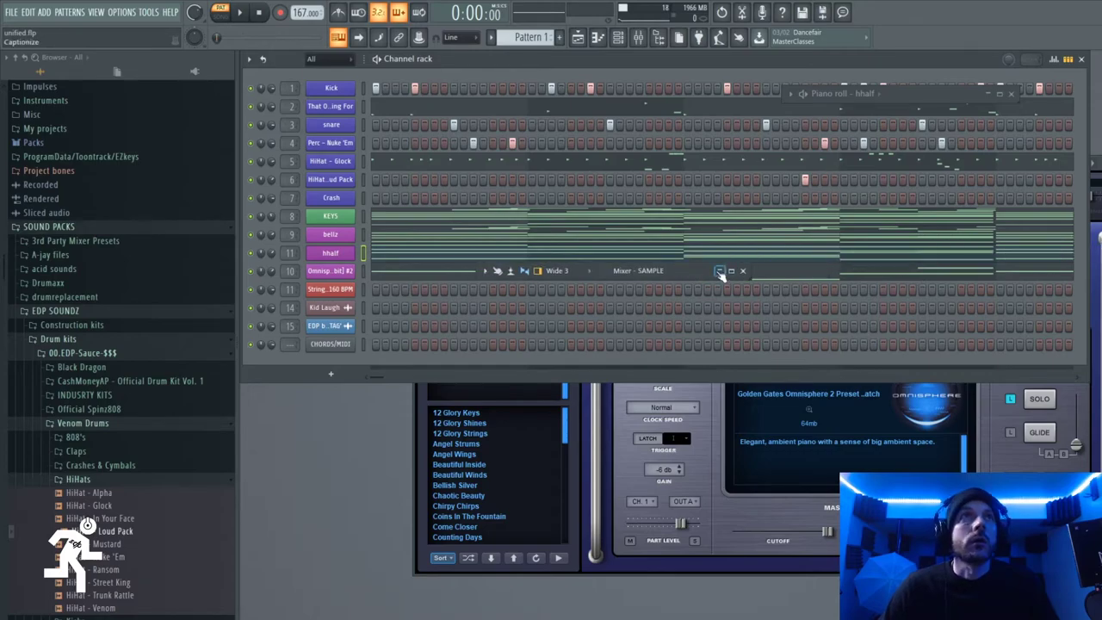
pyautogui.click(731, 271)
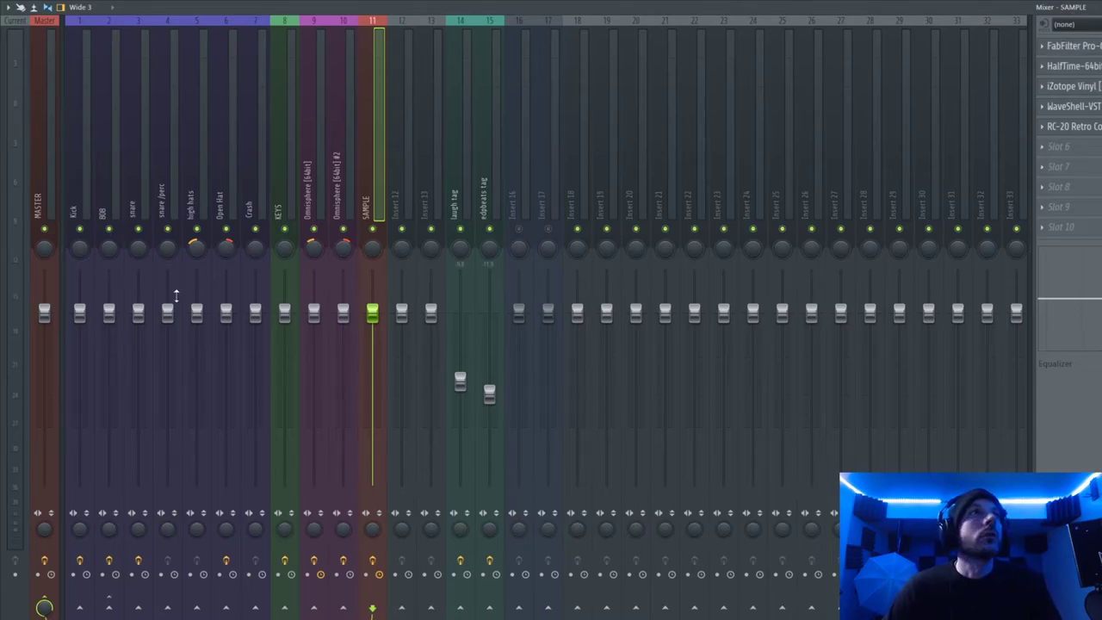
# Step: Select the Kick mixer track, open the Kick channel's sampler settings and adjust its precomputed boost
pyautogui.click(85, 216)
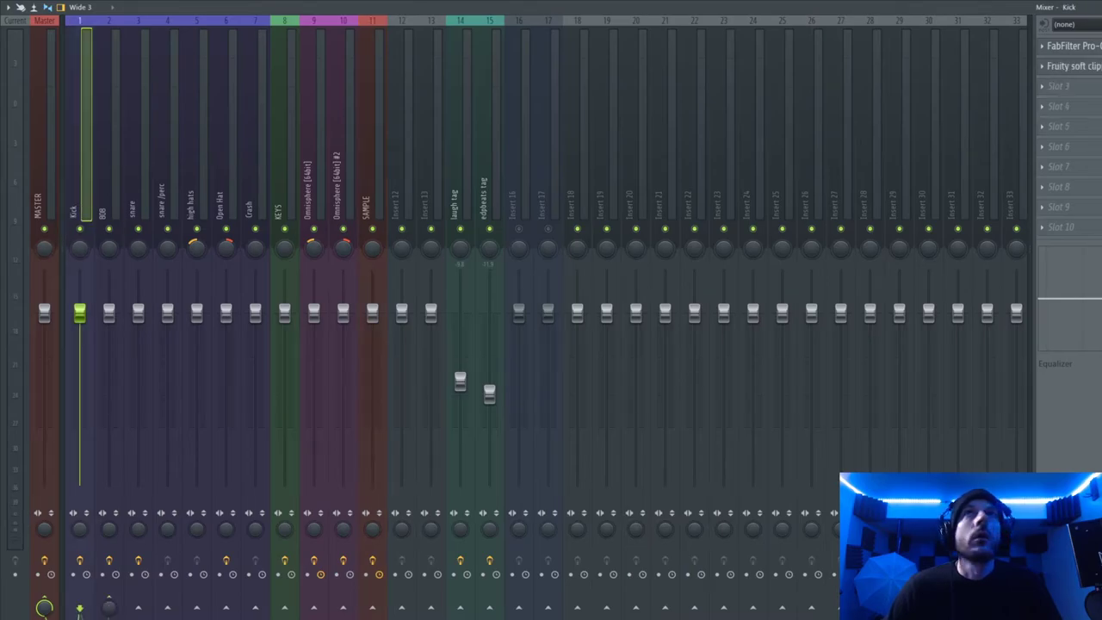
pyautogui.hotkey('alt', 'Return')
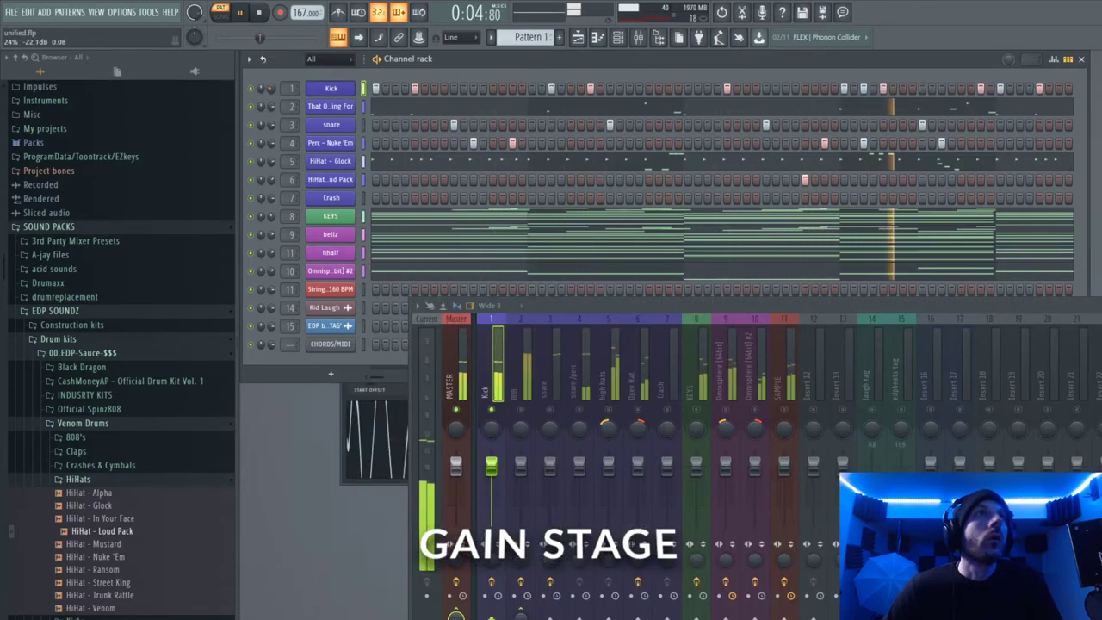
pyautogui.click(330, 88)
pyautogui.click(331, 89)
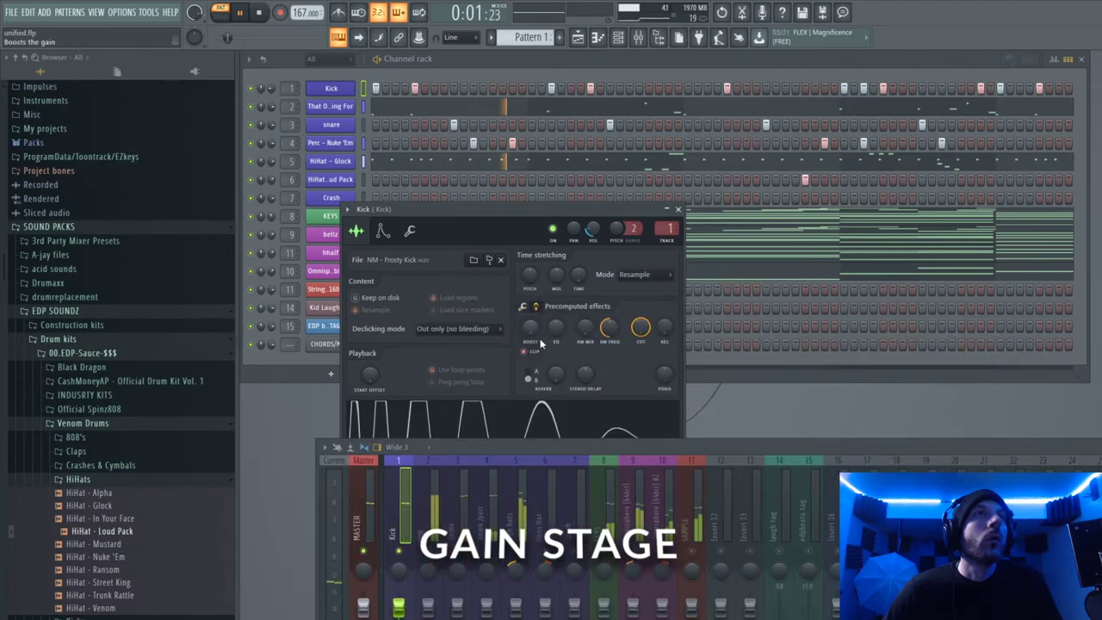
pyautogui.moveTo(541, 343); pyautogui.dragTo(540, 336)
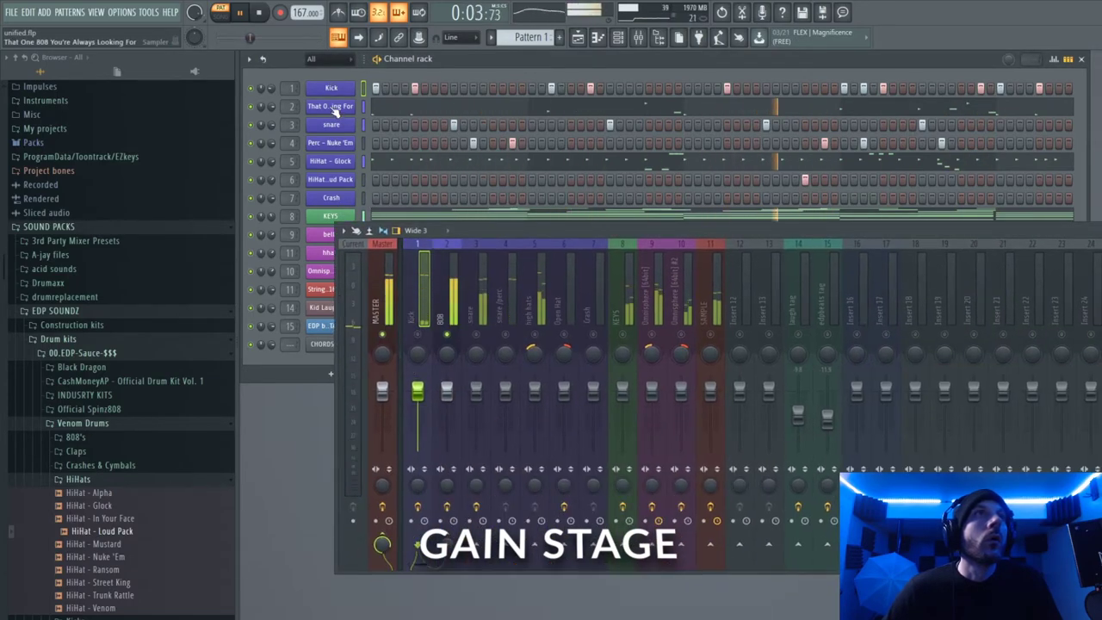
# Step: Open the 808 channel's settings, rearrange the windows around the mixer and lower the 808 channel volume
pyautogui.click(331, 106)
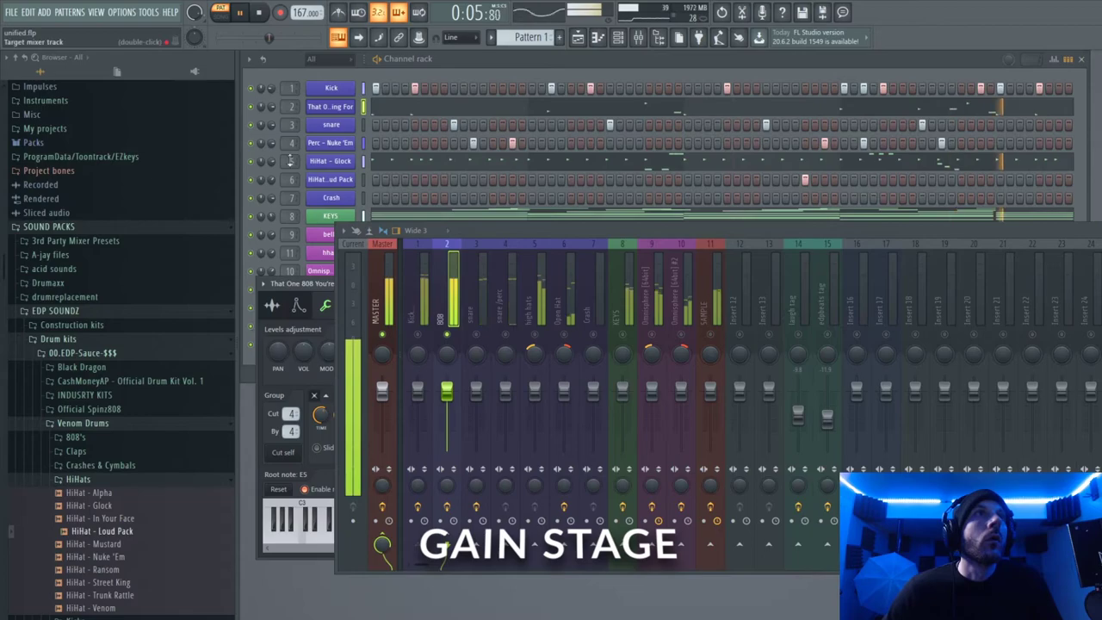
pyautogui.moveTo(315, 284); pyautogui.dragTo(128, 305)
pyautogui.moveTo(466, 230); pyautogui.dragTo(521, 70)
pyautogui.moveTo(339, 304); pyautogui.dragTo(643, 422)
pyautogui.moveTo(626, 442); pyautogui.dragTo(626, 449)
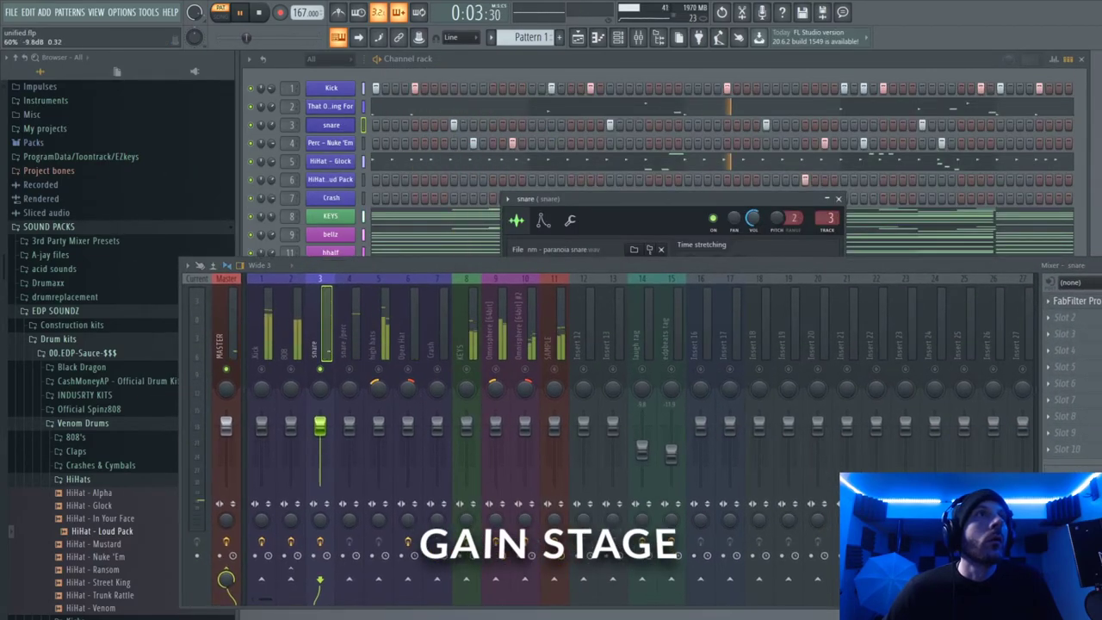
# Step: Open the sampler settings of Perc - Nuke 'Em and HiHat - Glock during playback and lower the HiHat - Glock channel volume
pyautogui.press('space')
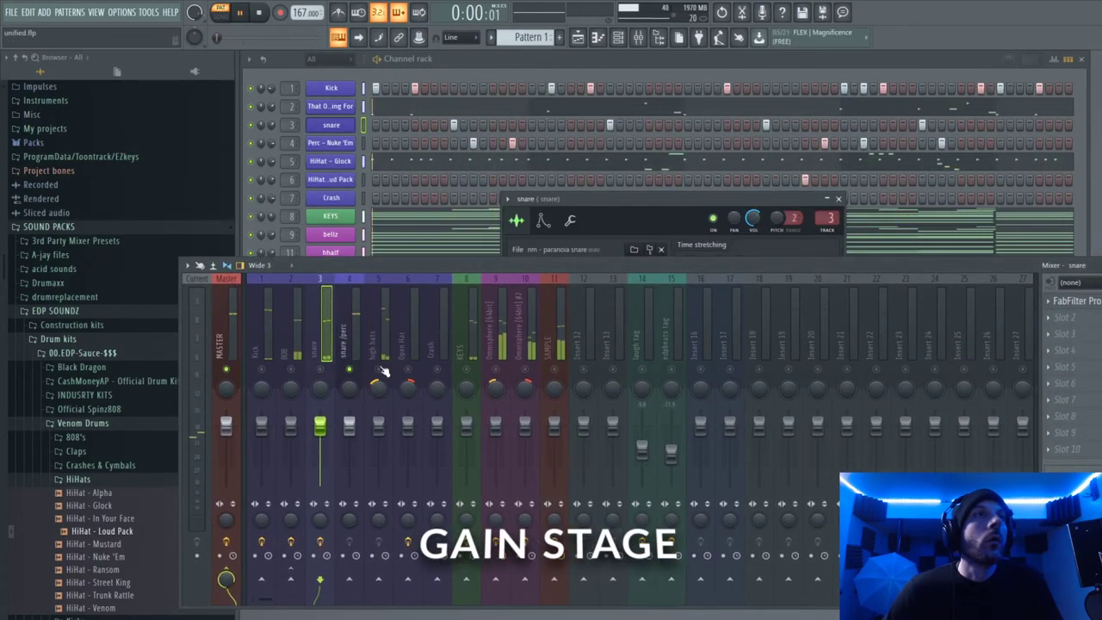
pyautogui.press('space')
pyautogui.click(347, 332)
pyautogui.click(332, 144)
pyautogui.press('space')
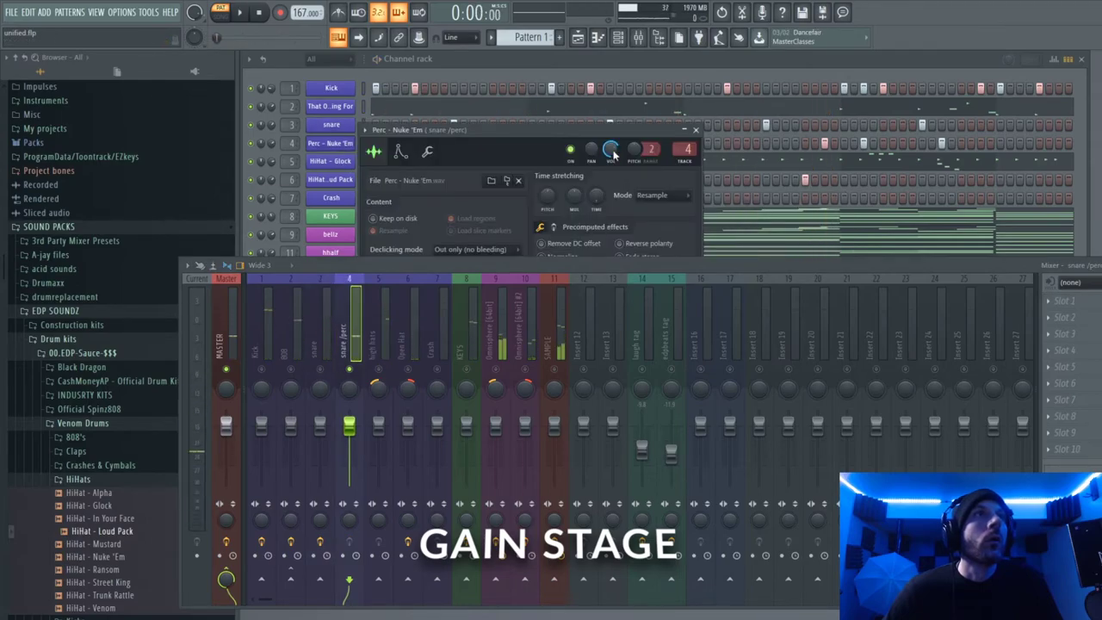
pyautogui.press('space')
pyautogui.click(346, 162)
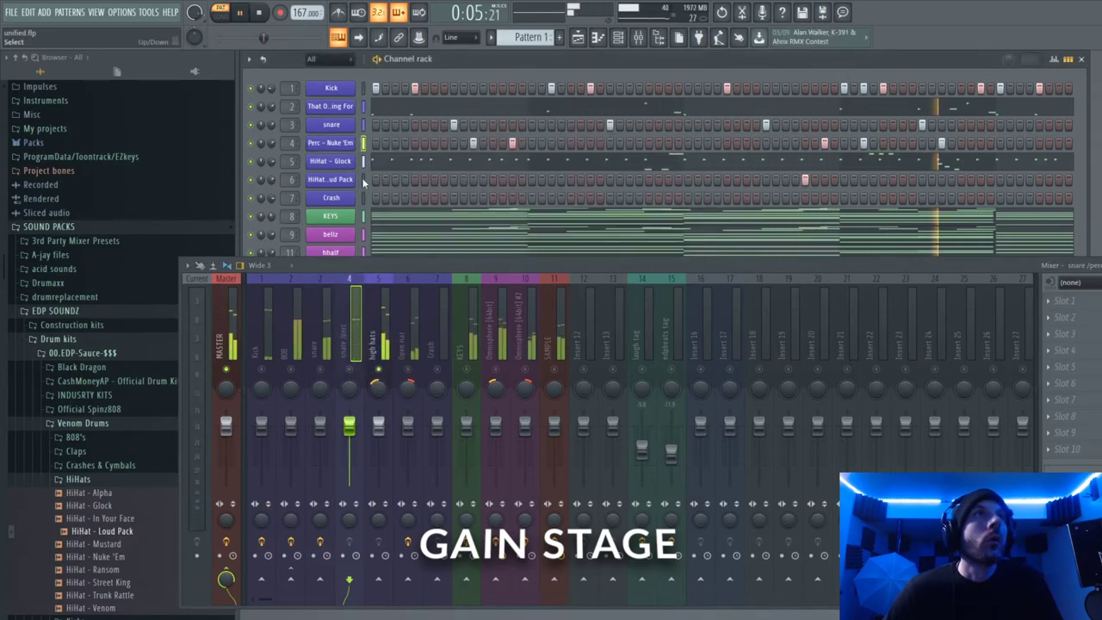
pyautogui.moveTo(791, 192); pyautogui.dragTo(791, 201)
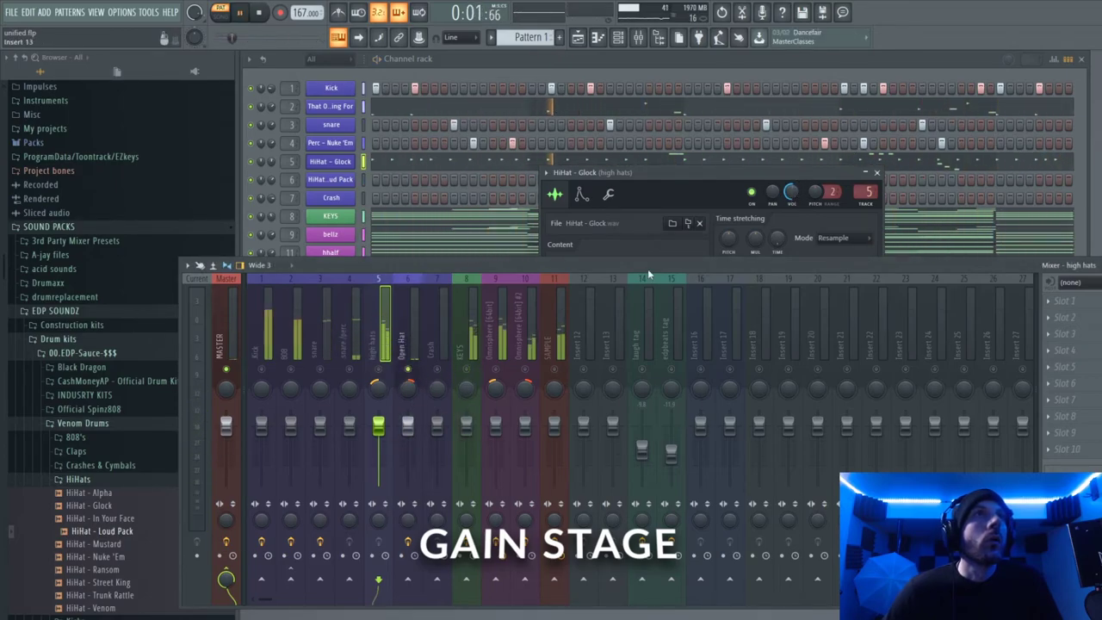
# Step: Open the Loud Pack hat's channel settings and load Fruity Reeverb in slot 2 of the Open Hat mixer track
pyautogui.click(332, 180)
pyautogui.moveTo(525, 180); pyautogui.dragTo(783, 110)
pyautogui.click(1048, 318)
pyautogui.moveTo(1048, 333)
pyautogui.moveTo(990, 232)
pyautogui.click(869, 275)
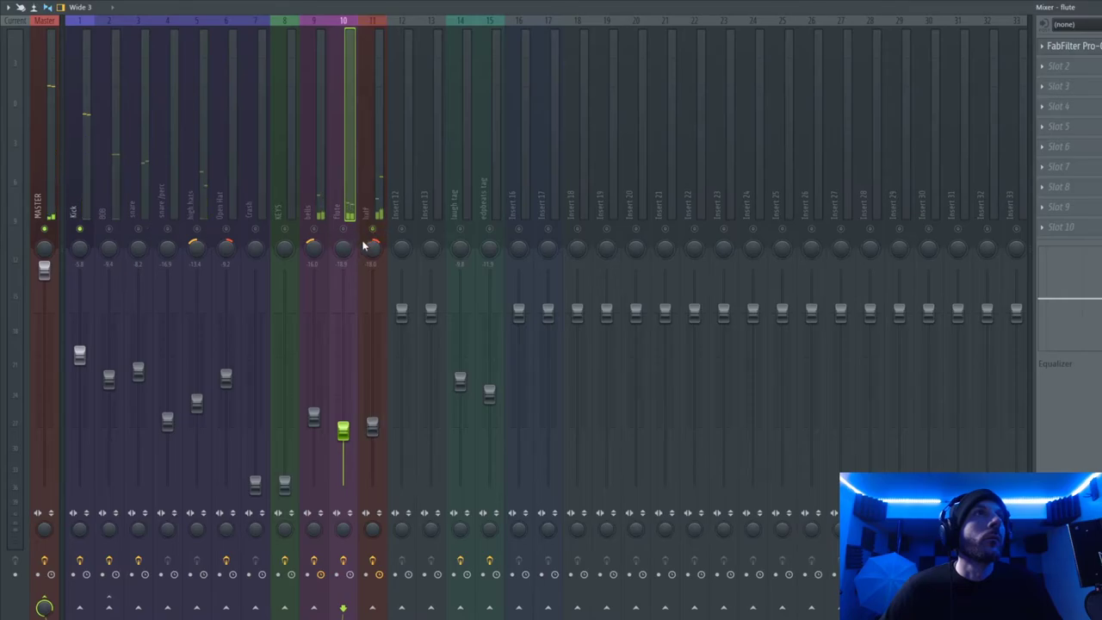
# Step: Raise the Kick fader to about -5.5 dB and set the 808 limiter's compressor threshold to -20.1 dB
pyautogui.click(79, 353)
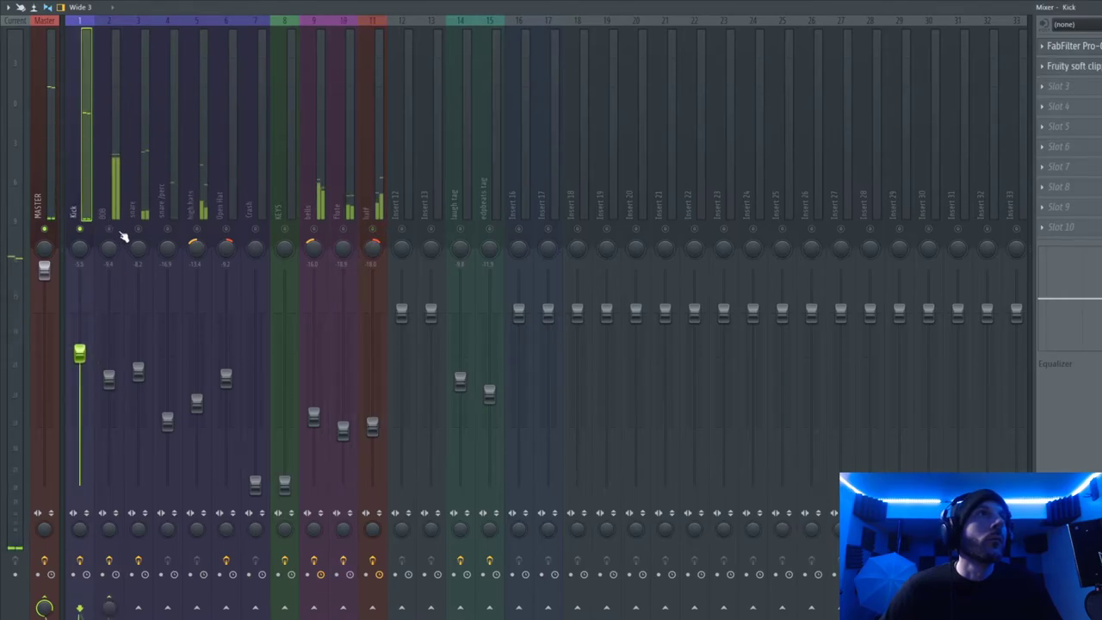
pyautogui.click(108, 379)
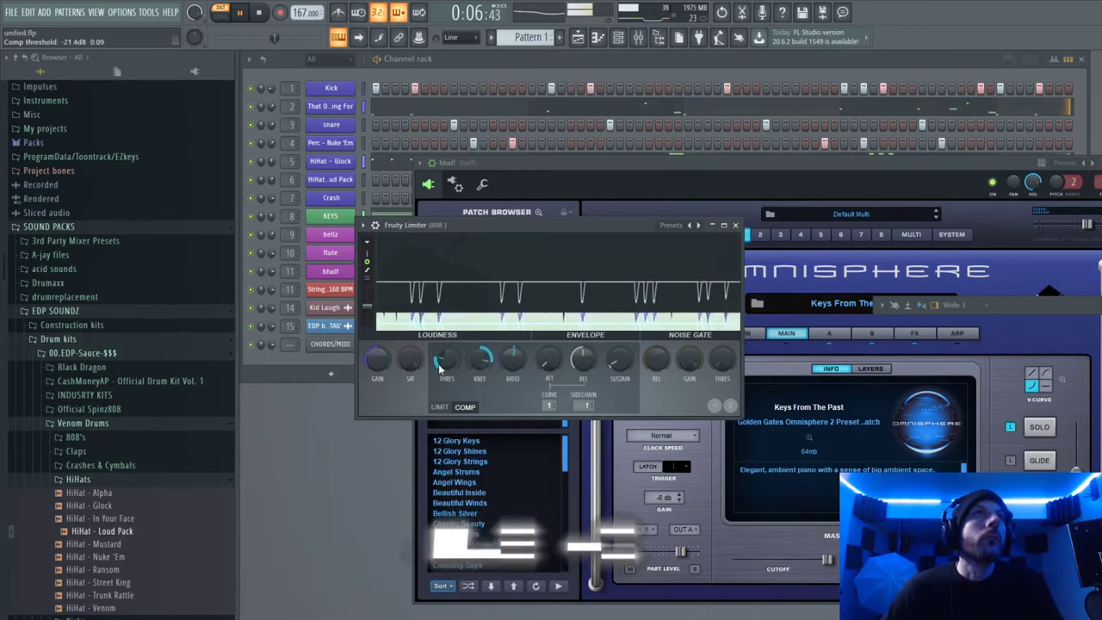
pyautogui.moveTo(446, 359); pyautogui.dragTo(446, 363)
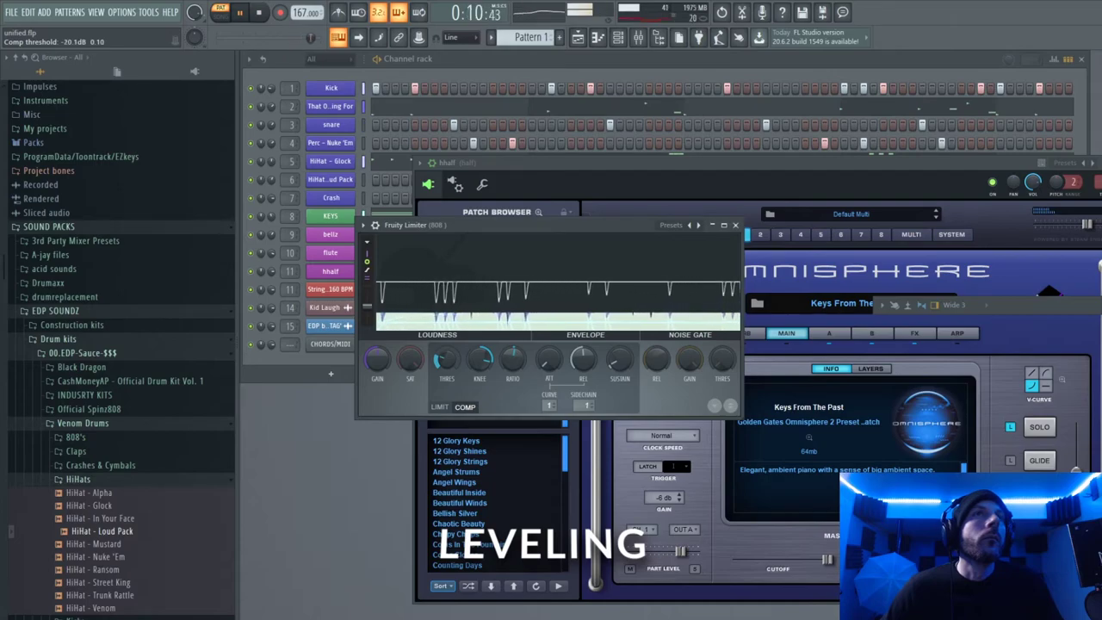
pyautogui.click(766, 241)
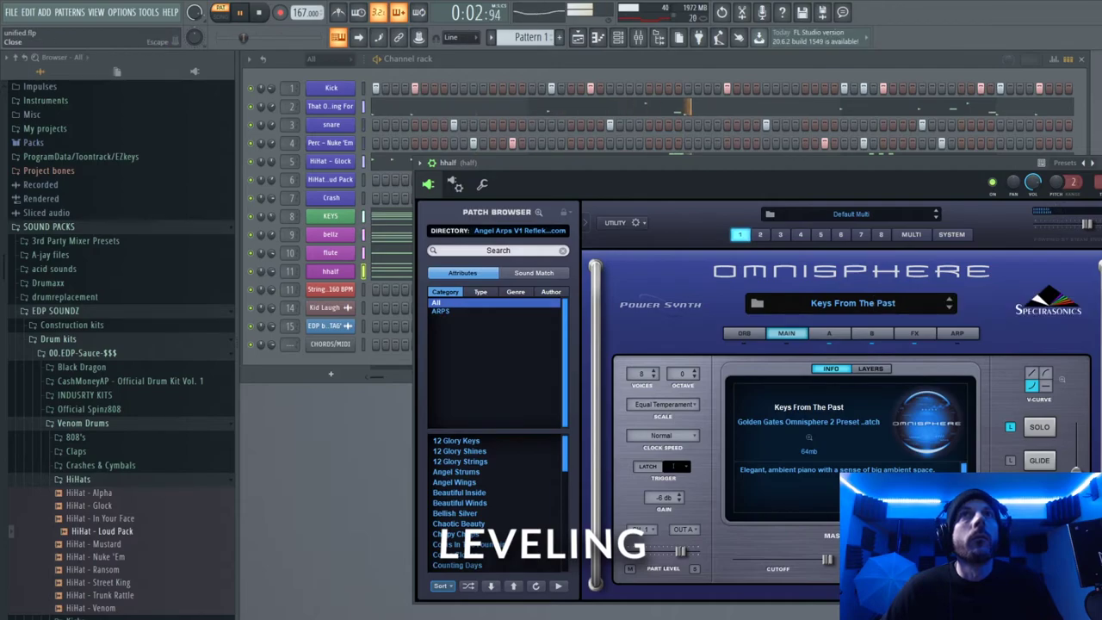
pyautogui.click(1093, 162)
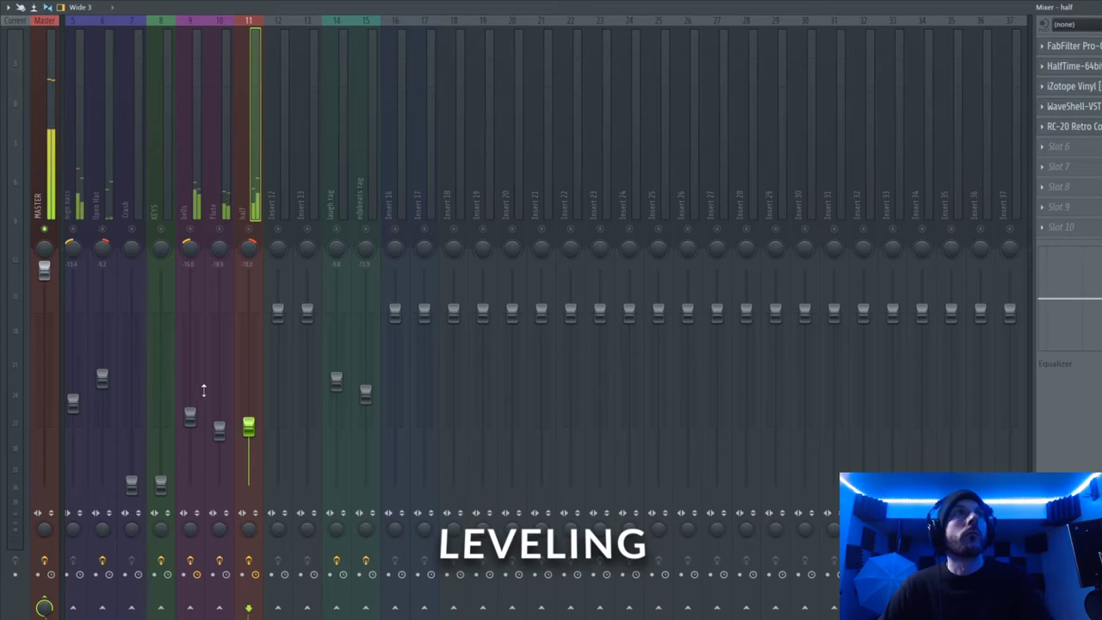
# Step: Balance the drum faders with the 808 at about -8.9 dB, snare/perc at -16.1 dB and high hats at -12.6 dB
pyautogui.click(85, 205)
pyautogui.scroll(4, 86, 204)
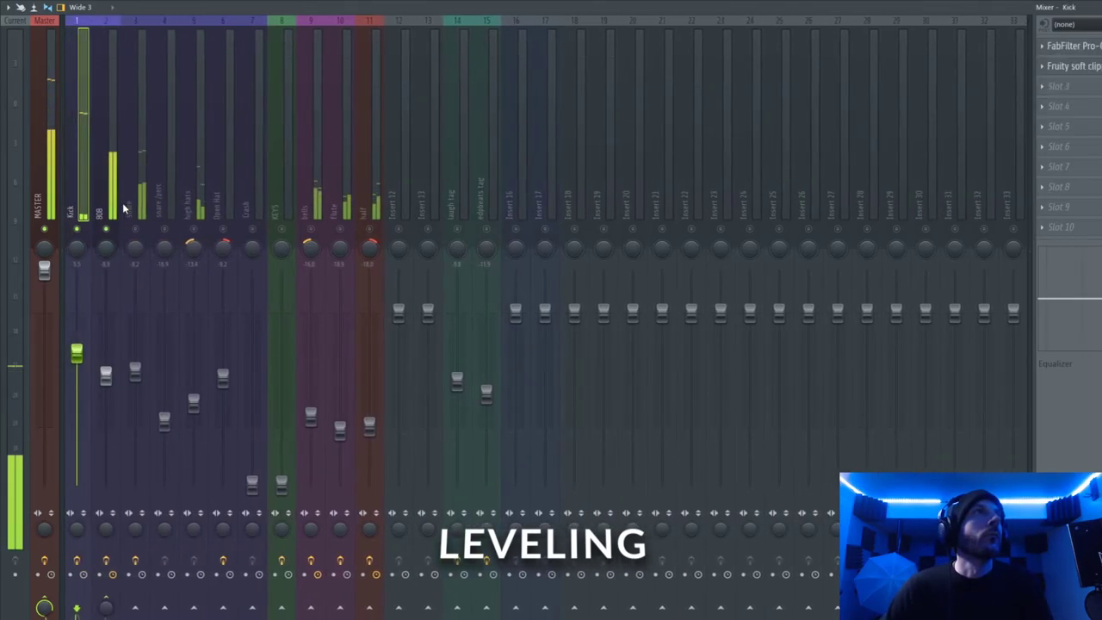
pyautogui.click(146, 401)
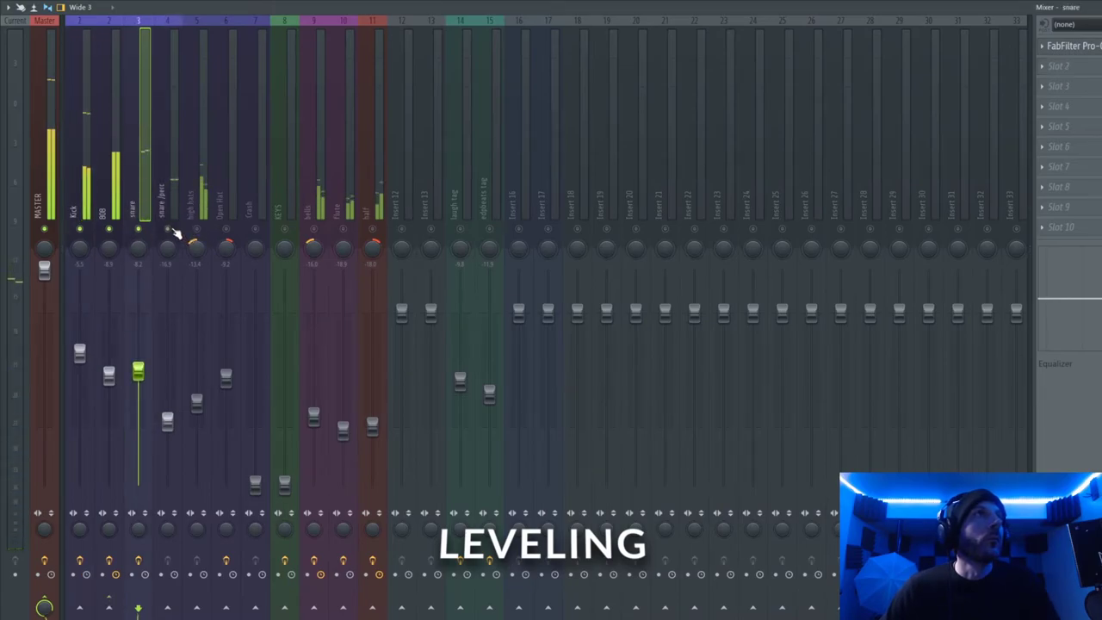
pyautogui.click(179, 422)
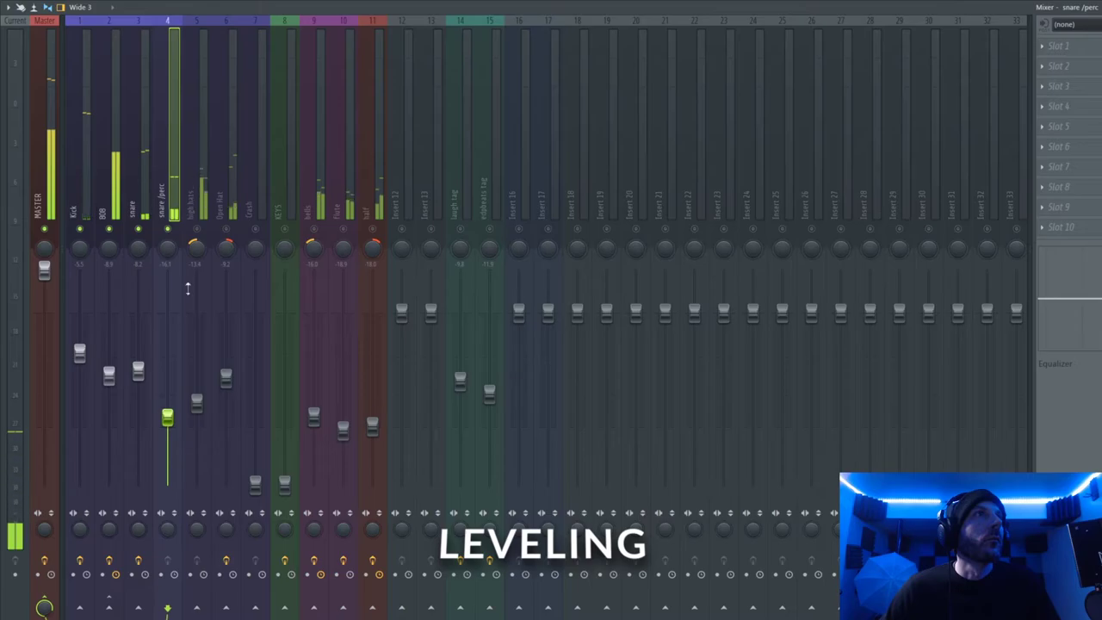
pyautogui.click(200, 412)
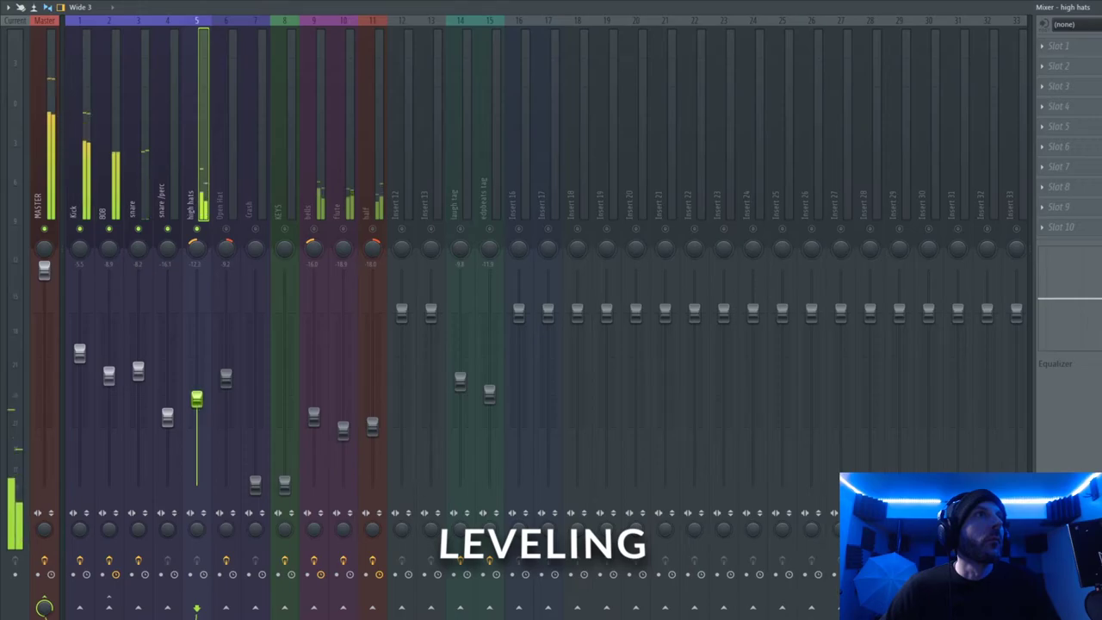
# Step: Unmute the Open Hat and bells tracks and set their faders to about -20.1 dB and -16.9 dB
pyautogui.click(225, 229)
pyautogui.click(225, 377)
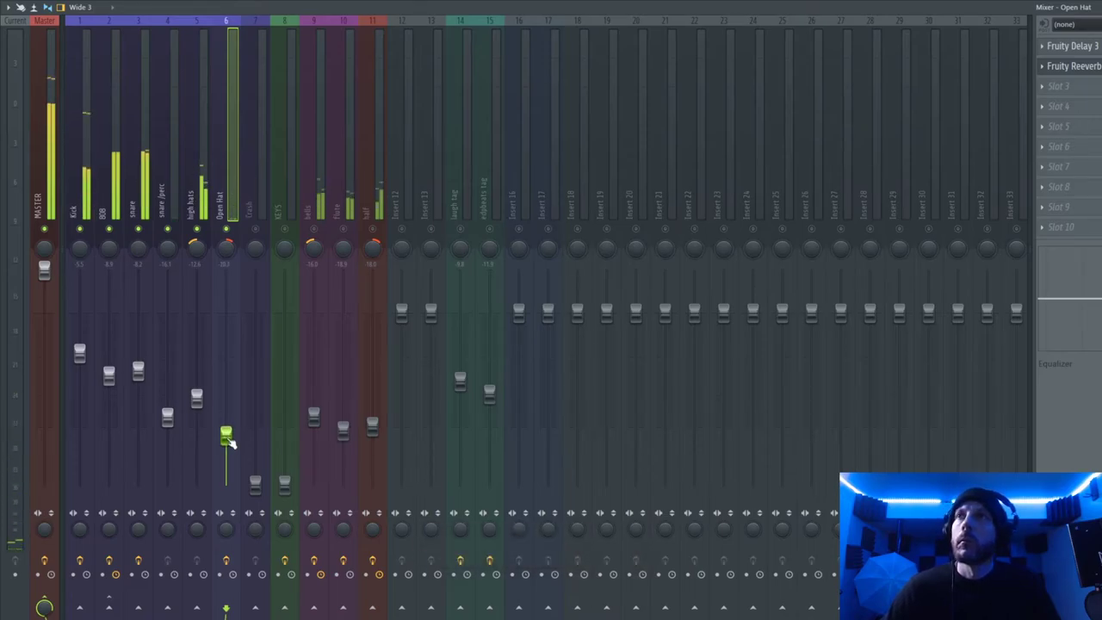
pyautogui.click(314, 229)
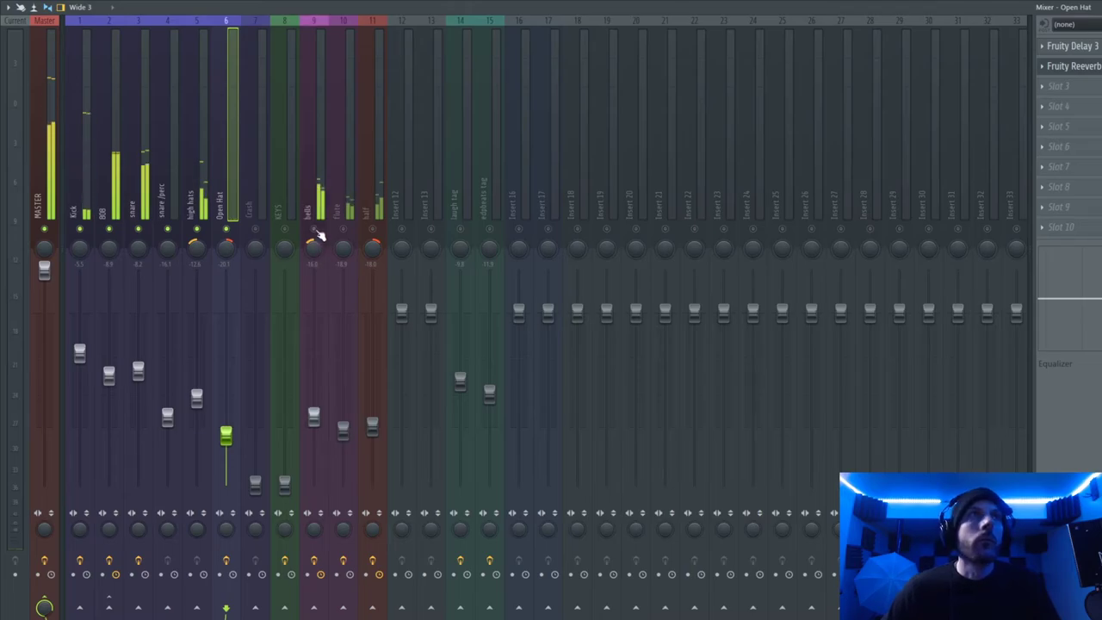
pyautogui.click(313, 418)
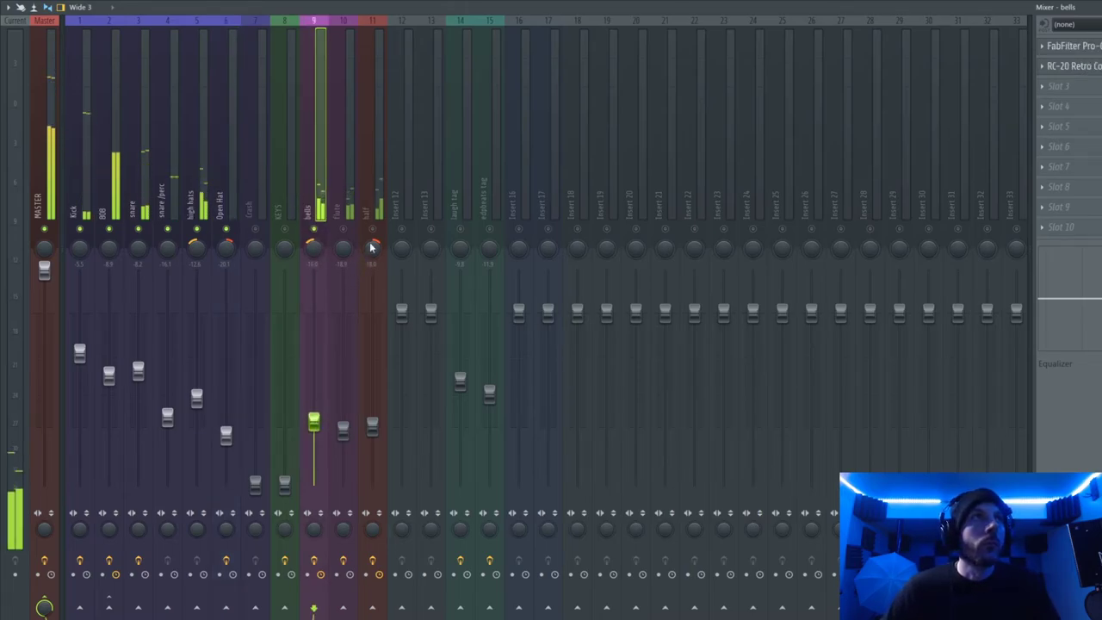
# Step: Set the half track's fader to about -18.4 dB and check its low-cut band in FabFilter Pro-Q
pyautogui.click(372, 428)
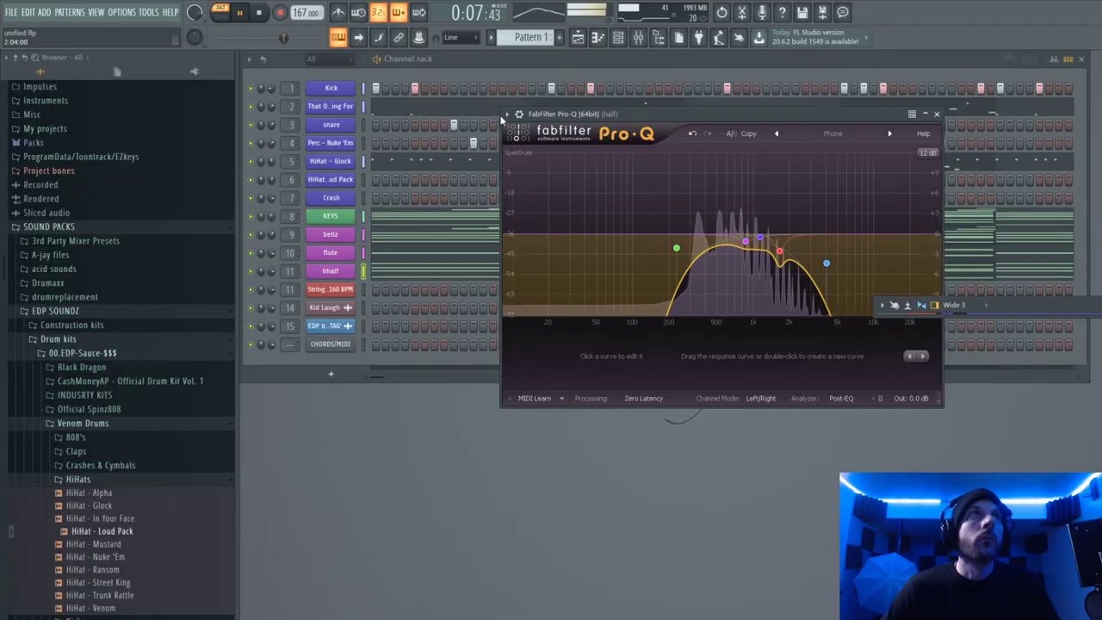
pyautogui.scroll(3, 685, 252)
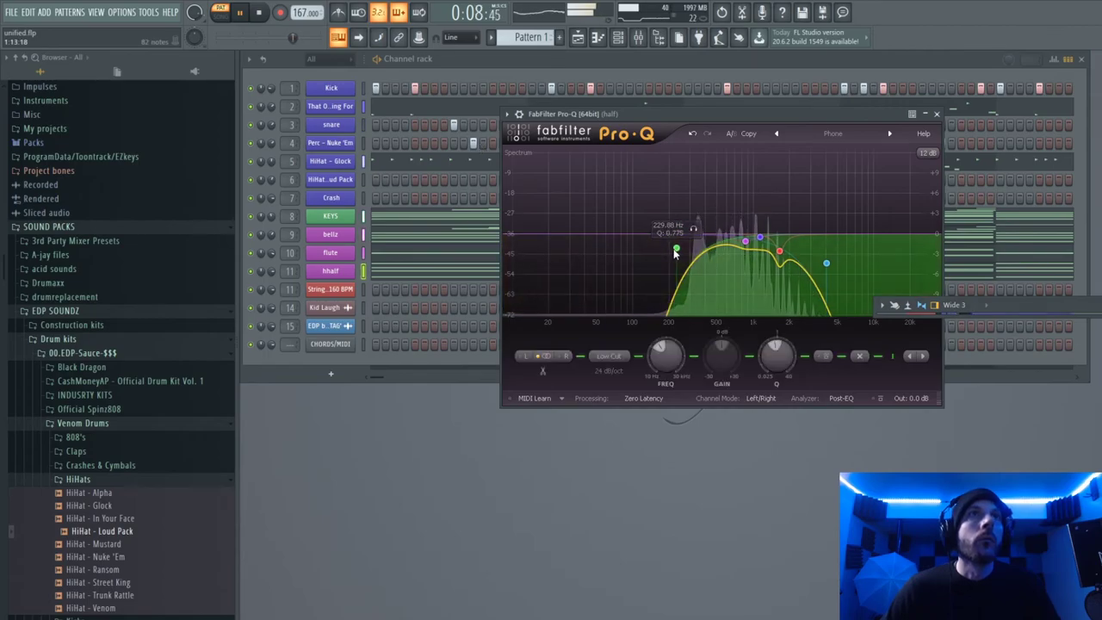
pyautogui.click(926, 115)
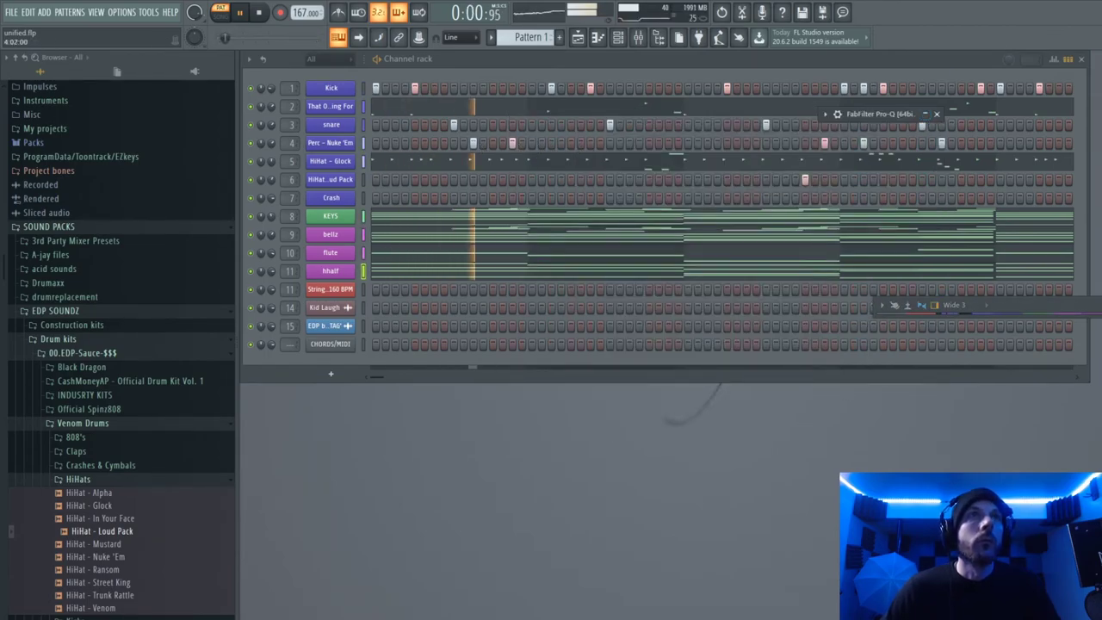
pyautogui.press('super+d')
pyautogui.press('super+d')
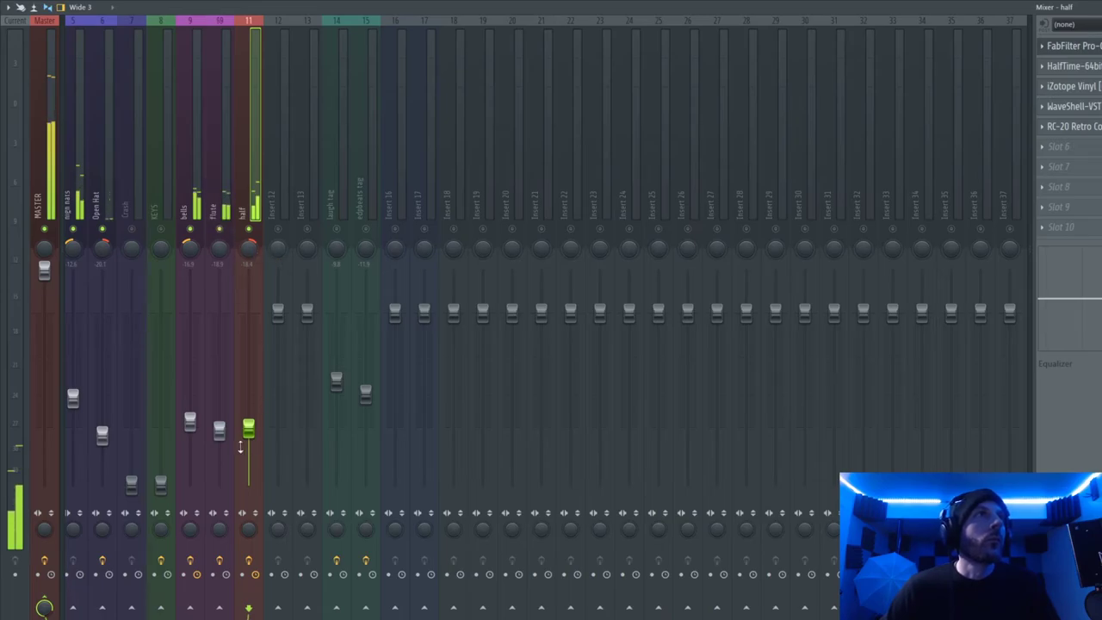
# Step: Lower the flute fader to about -19.8 dB and bring the master fader down level with the unadjusted insert faders
pyautogui.click(220, 432)
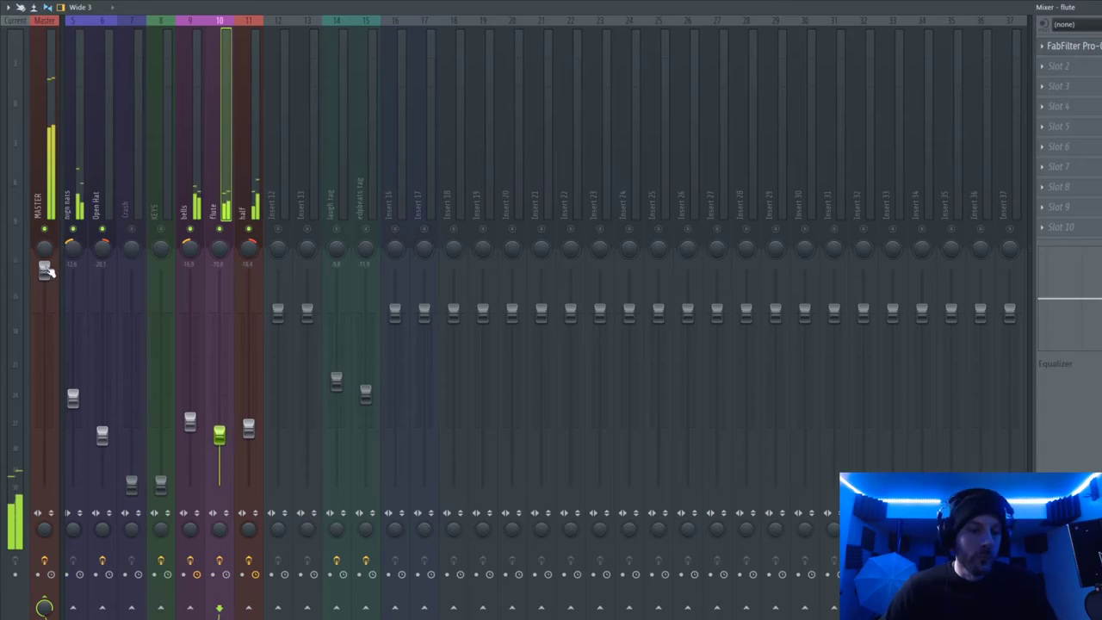
pyautogui.moveTo(45, 269); pyautogui.dragTo(44, 312)
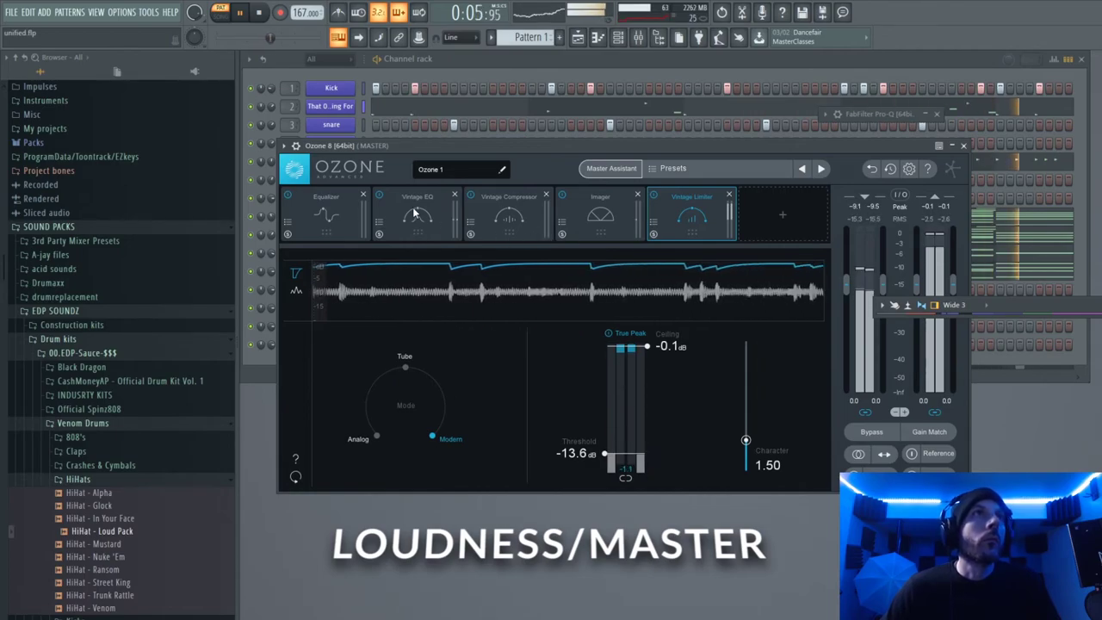
# Step: Bypass Ozone's Vintage EQ on the master and shape Equalizer Band 5 as a 0.3 dB bell at 14.3 kHz with Q 5.6
pyautogui.click(382, 199)
pyautogui.click(323, 212)
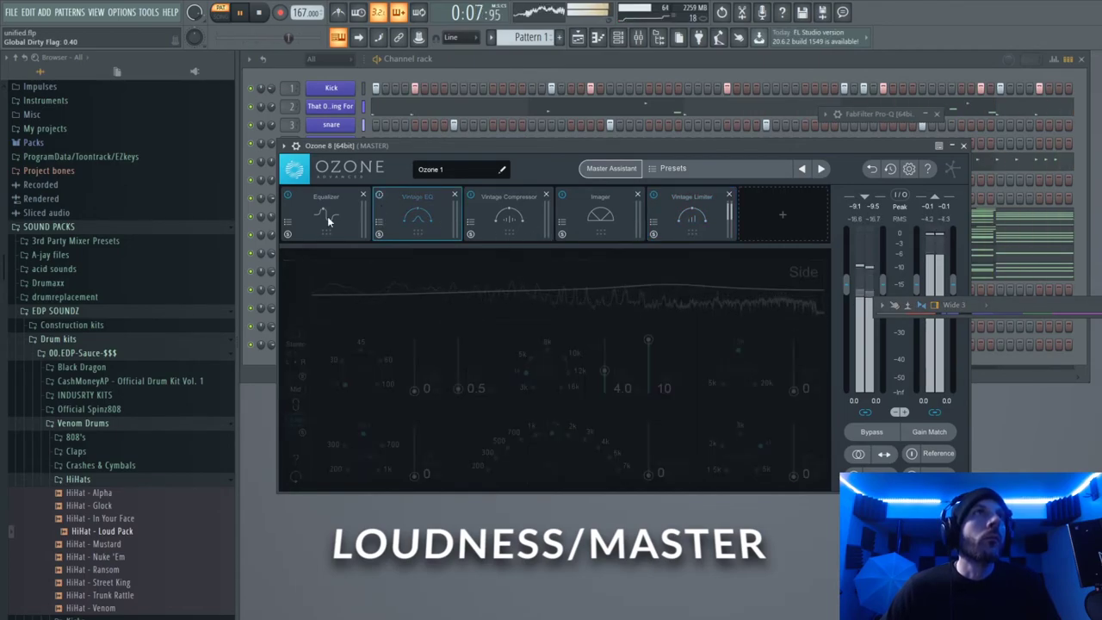
pyautogui.moveTo(737, 316); pyautogui.dragTo(799, 313)
pyautogui.scroll(4, 799, 314)
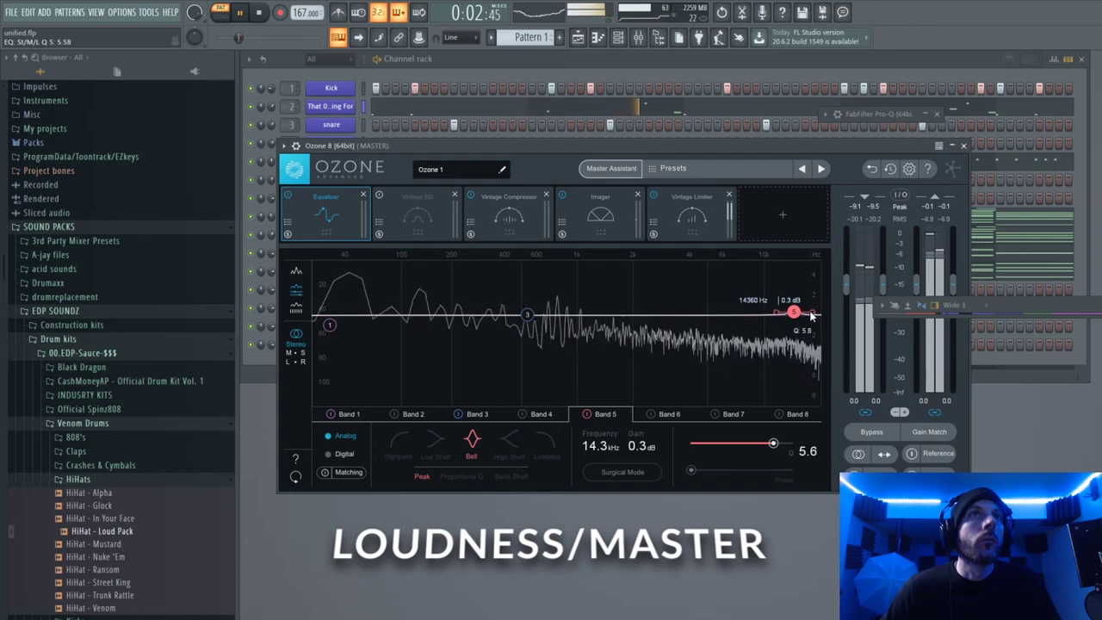
# Step: In Ozone's Imager, learn the crossover points and narrow the Band 1 width to -50.6 and Band 2 to -26.6
pyautogui.click(636, 223)
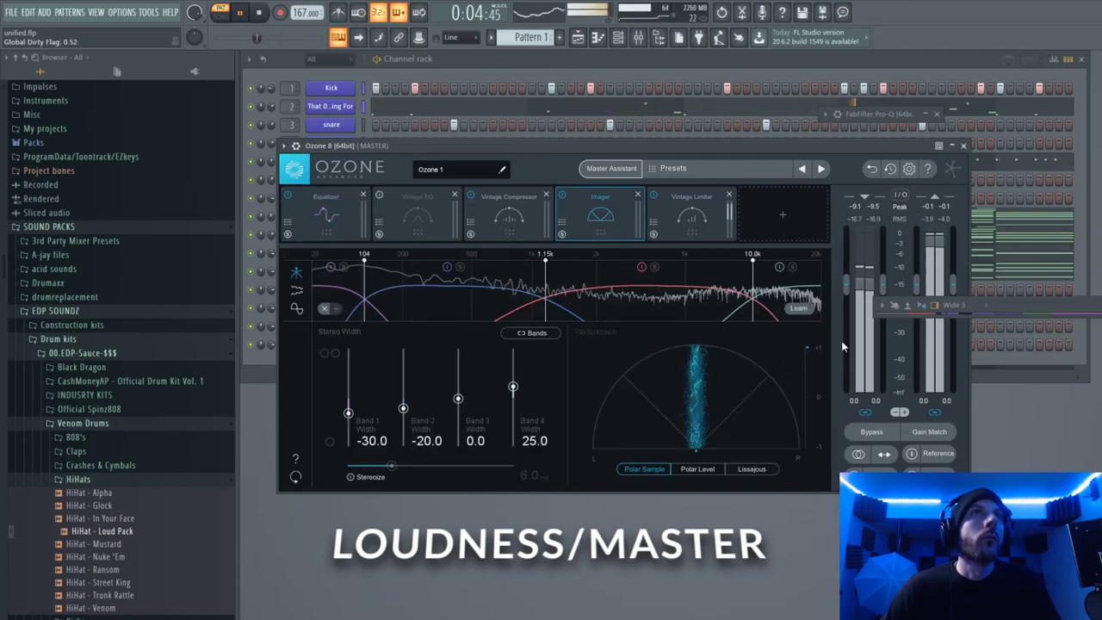
pyautogui.click(799, 308)
pyautogui.moveTo(349, 413); pyautogui.dragTo(403, 412)
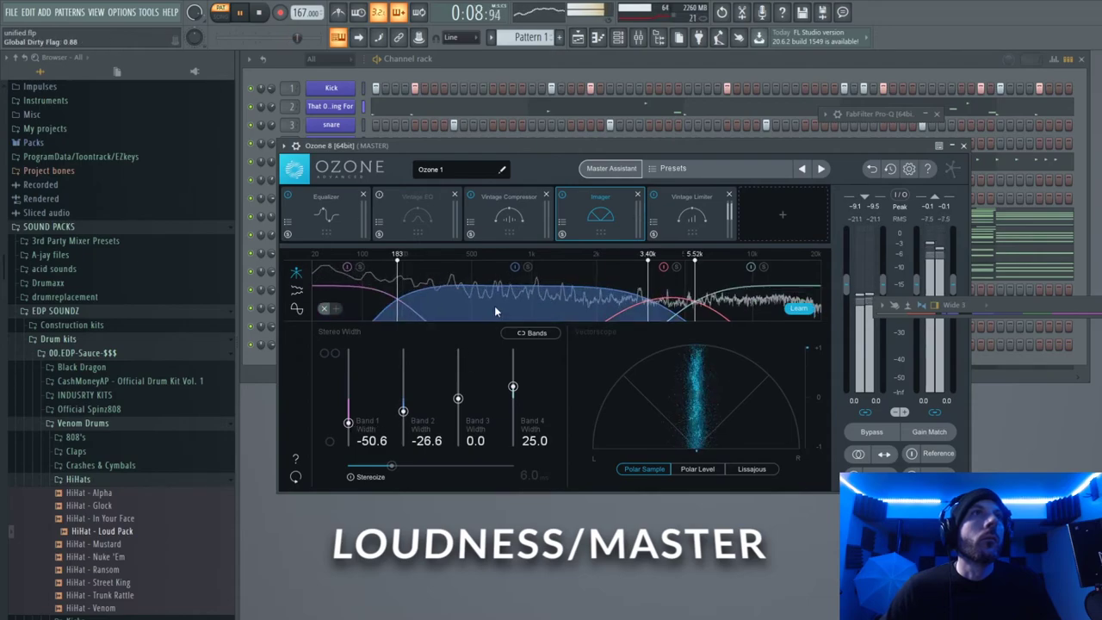
pyautogui.click(297, 291)
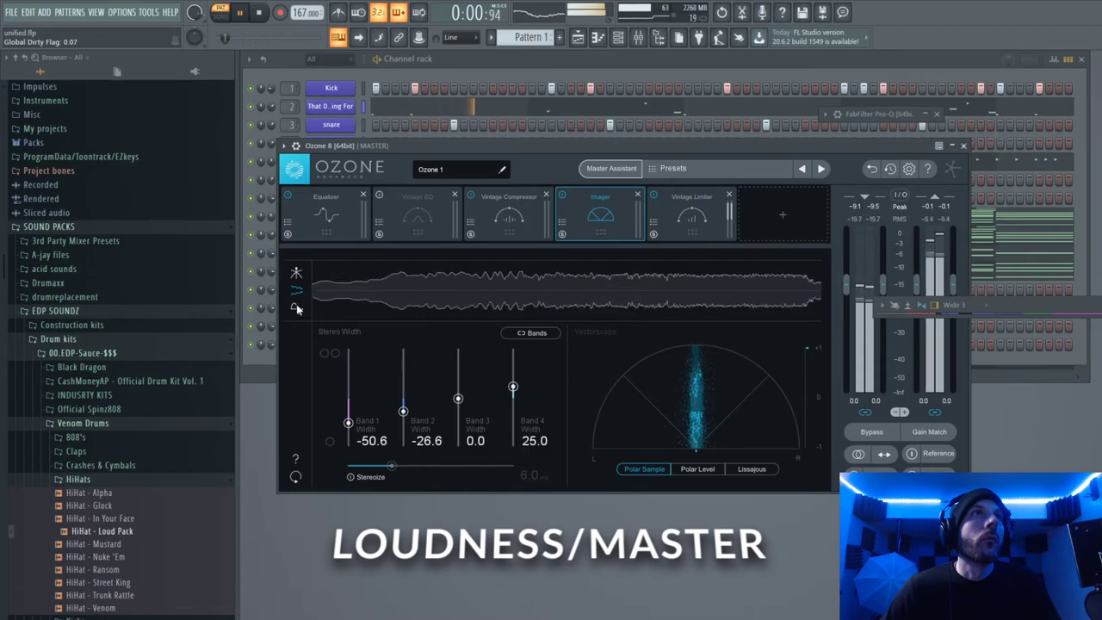
pyautogui.click(296, 308)
pyautogui.click(296, 273)
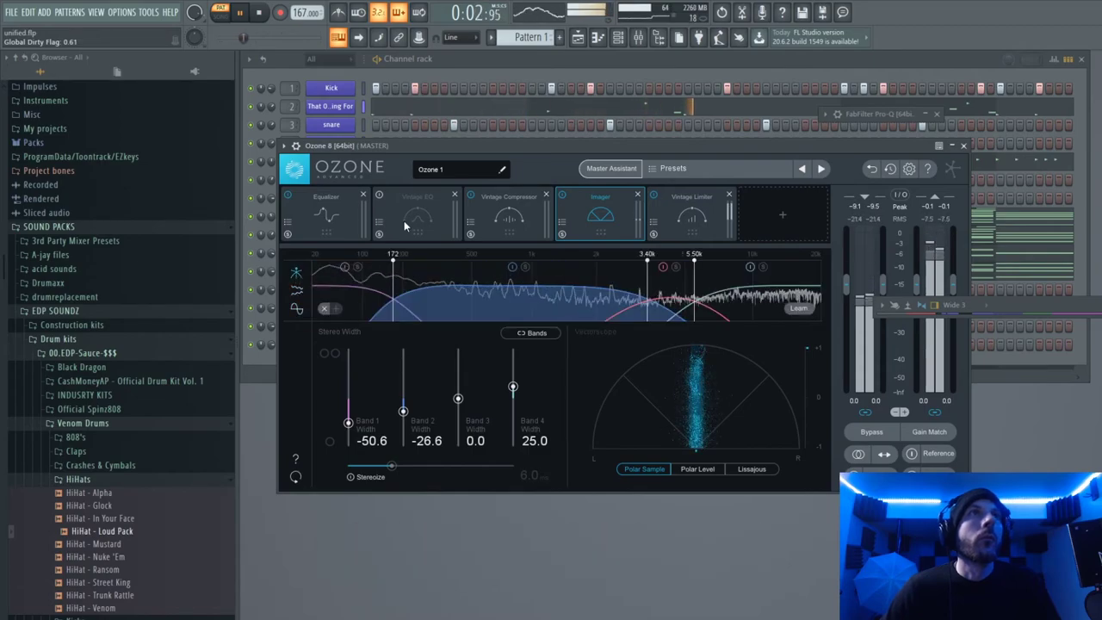
# Step: Set Ozone's Vintage Compressor threshold to -21.6 dB and the Vintage Limiter threshold to -13.3 dB on the master
pyautogui.click(525, 228)
pyautogui.moveTo(508, 428); pyautogui.dragTo(507, 422)
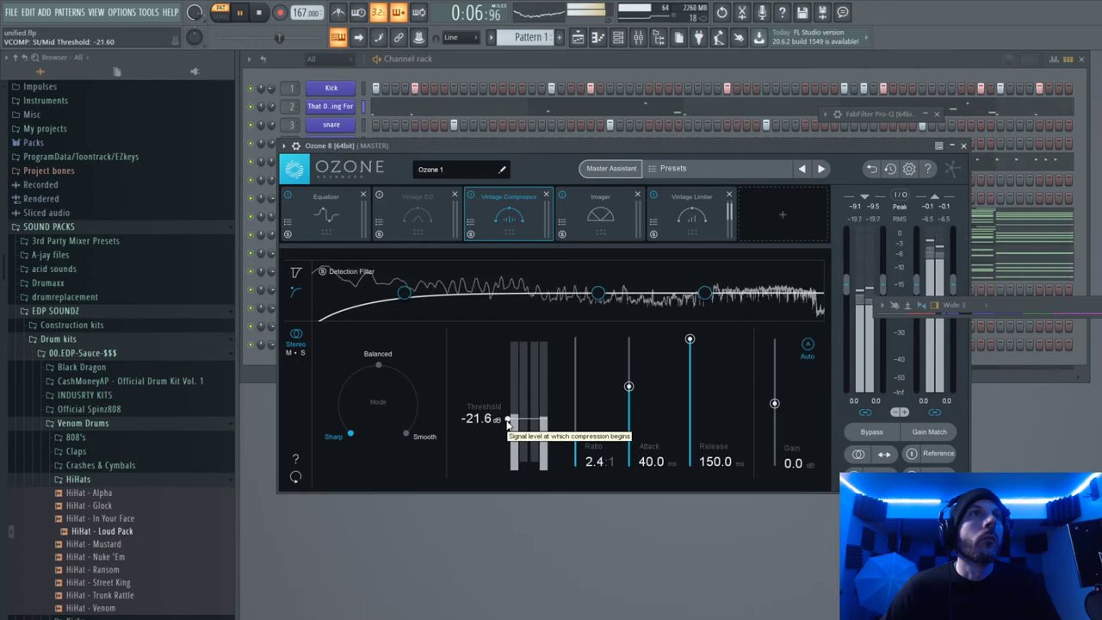
pyautogui.click(622, 230)
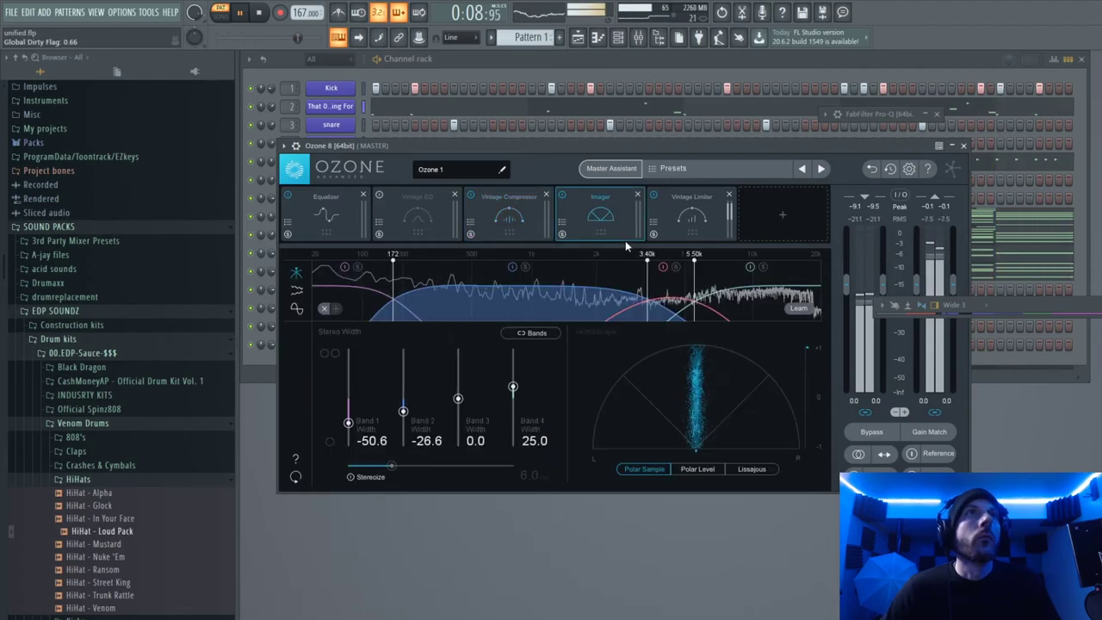
pyautogui.click(712, 233)
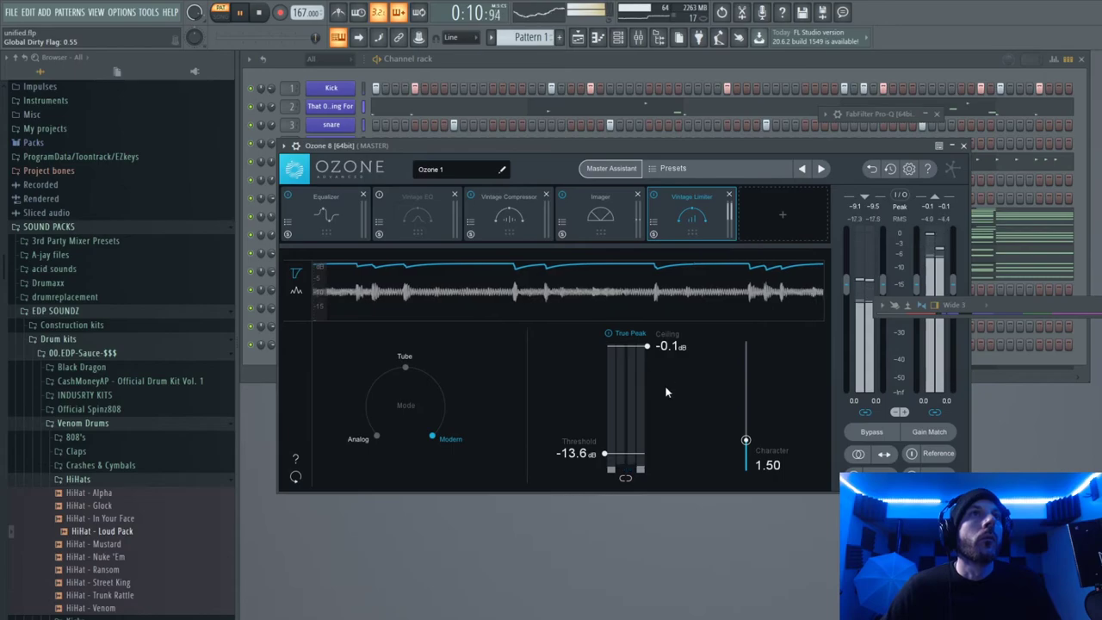
pyautogui.moveTo(605, 459); pyautogui.dragTo(602, 459)
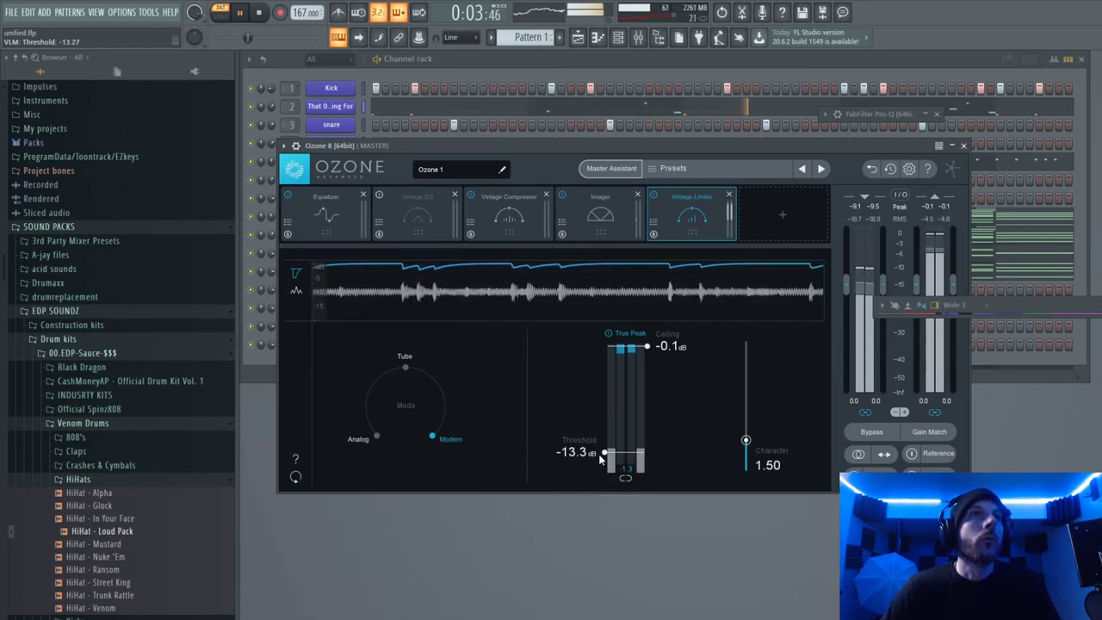
pyautogui.click(335, 230)
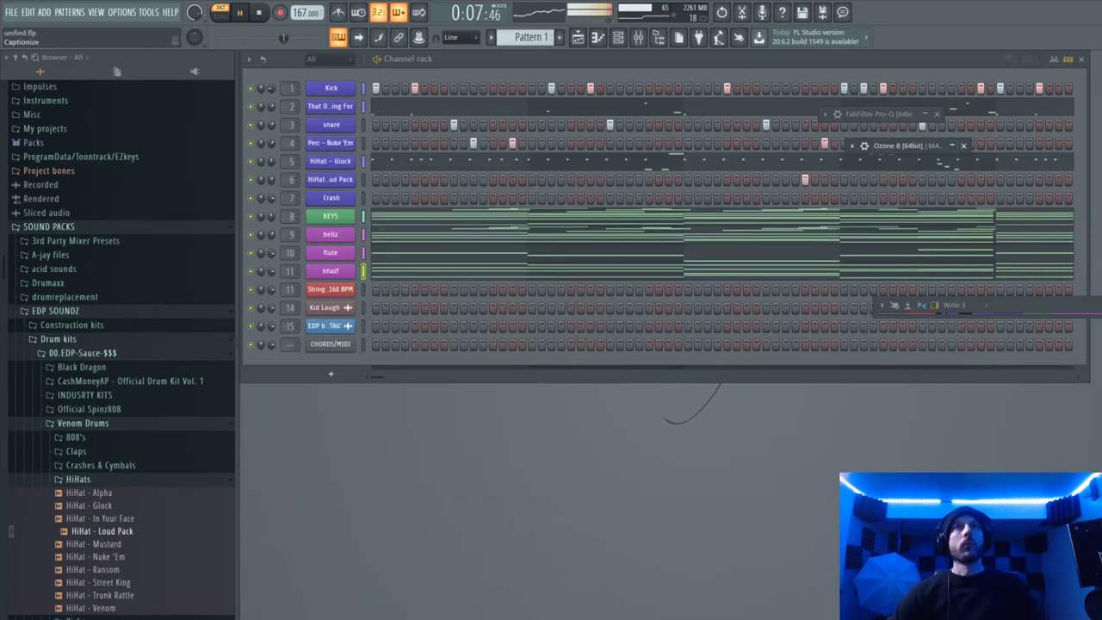
# Step: Bring the mixer into full view and check the master and insert levels during playback
pyautogui.press('F9')
pyautogui.moveTo(1092, 307); pyautogui.dragTo(388, 72)
pyautogui.moveTo(697, 65); pyautogui.dragTo(594, 24)
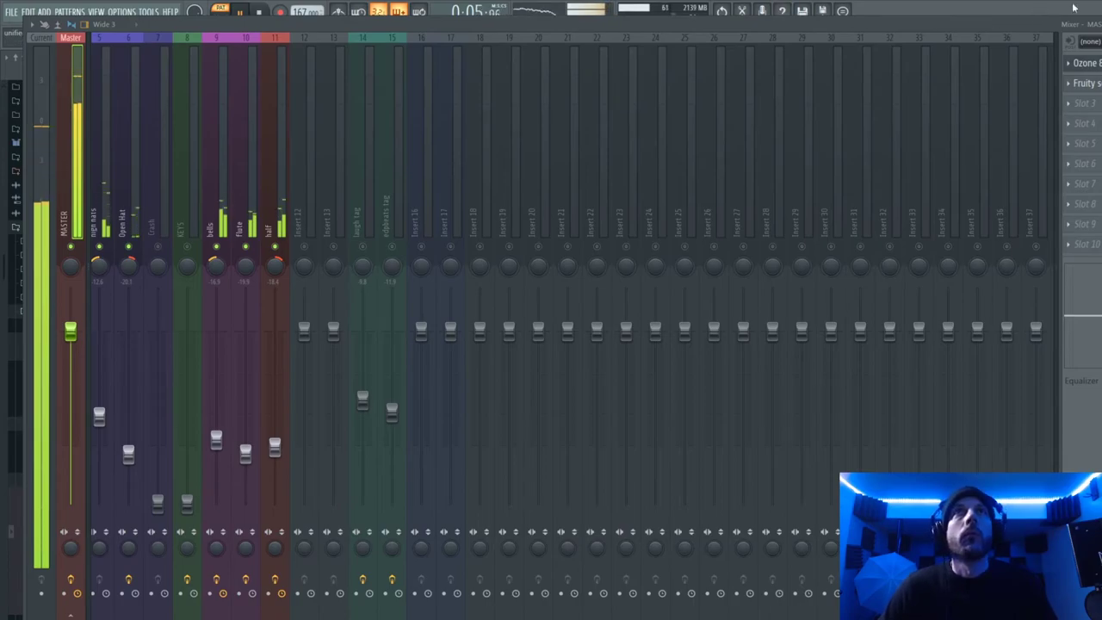
pyautogui.press('super+d')
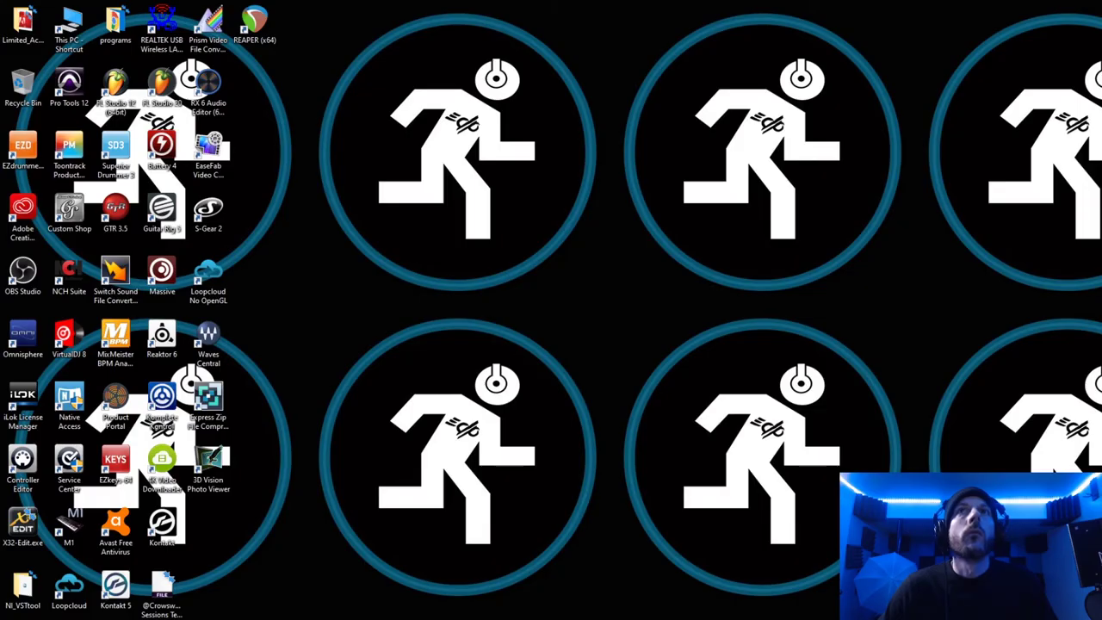
pyautogui.press('super+d')
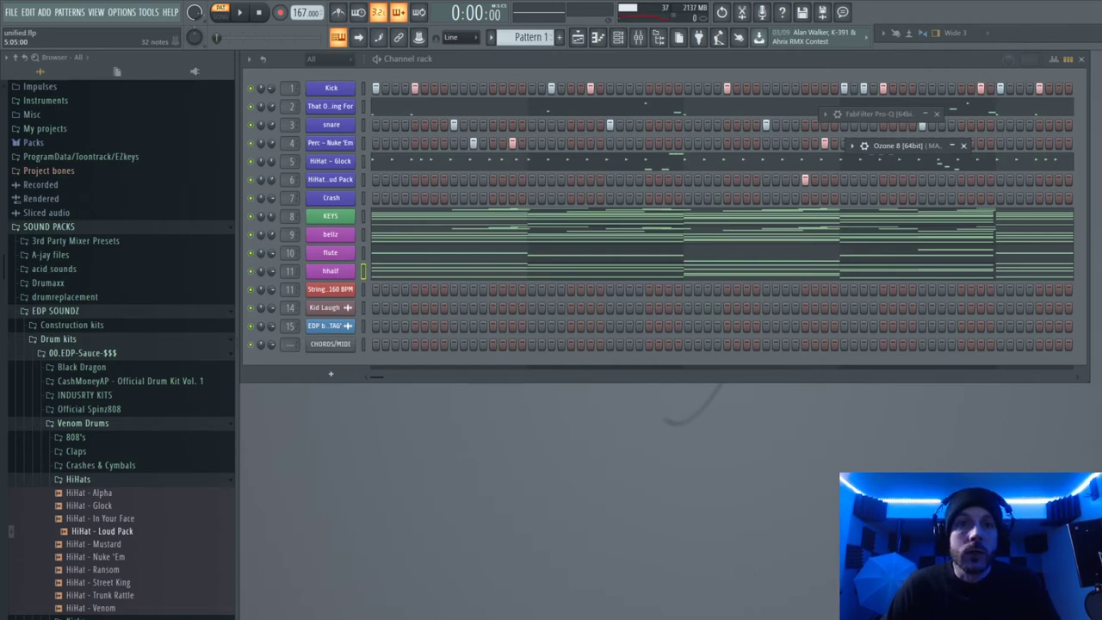
# Step: Switch playback to song mode and show the opening bars of the playlist arrangement
pyautogui.click(220, 13)
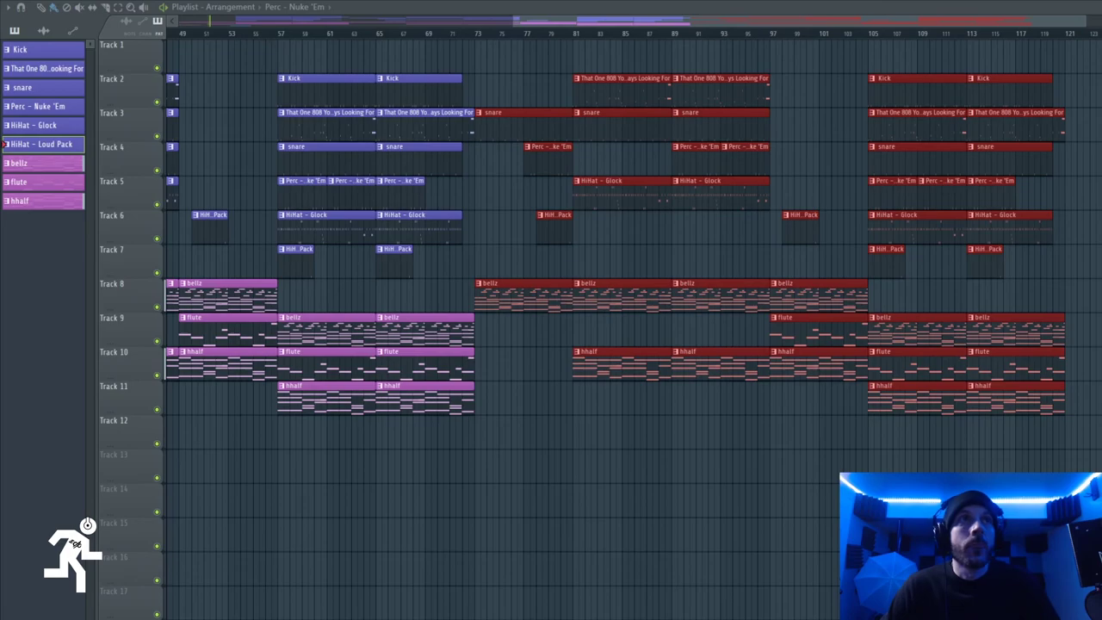
pyautogui.moveTo(873, 23); pyautogui.dragTo(238, 5)
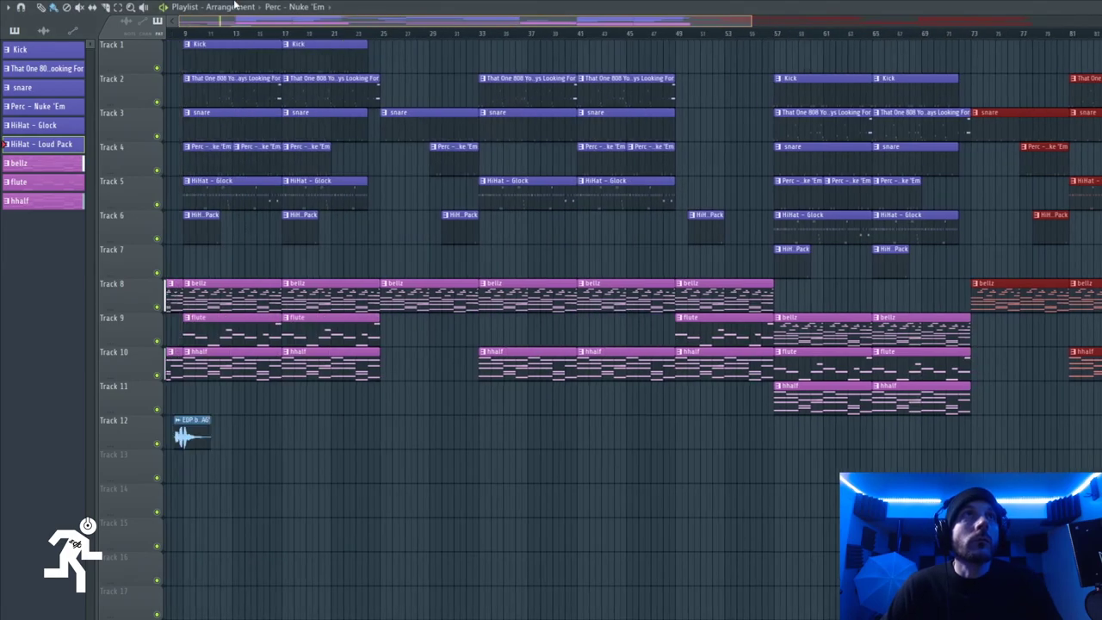